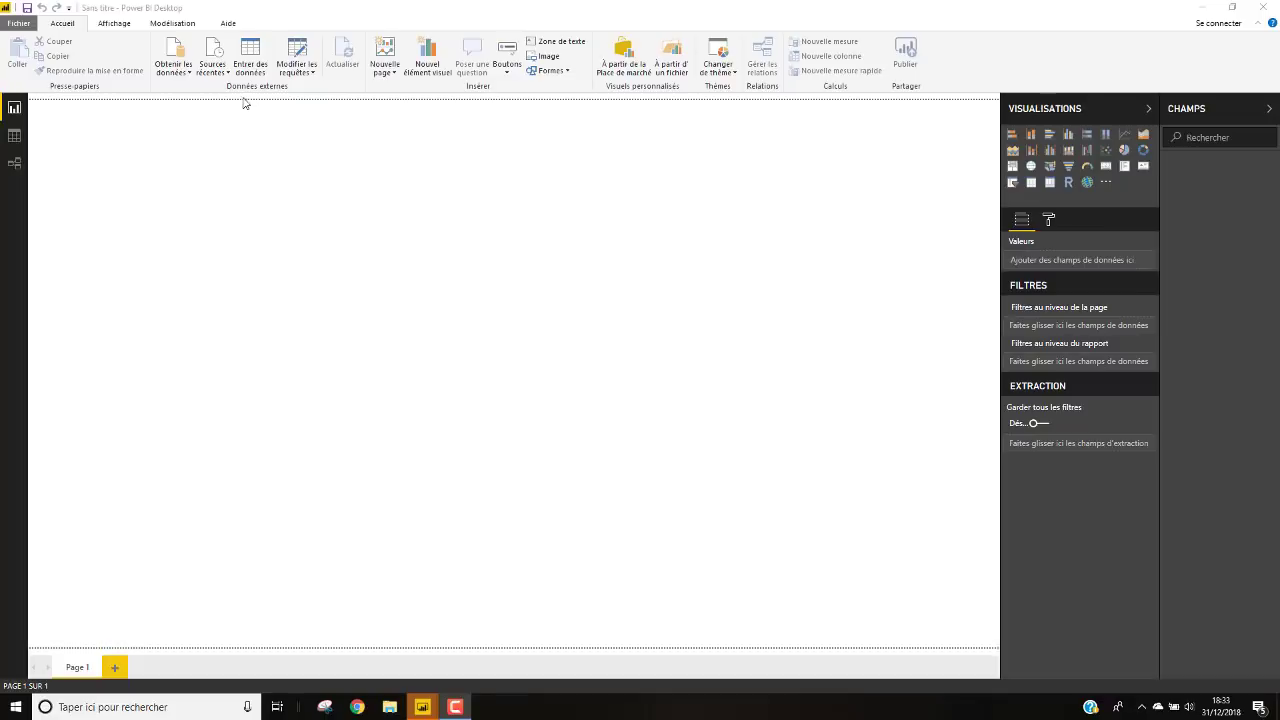
Step: Connect to the Excel workbook Fichier Ventes Commerciales.xlsx in the Fichiers Sources Power BI Desktop folder
left_click(175, 66)
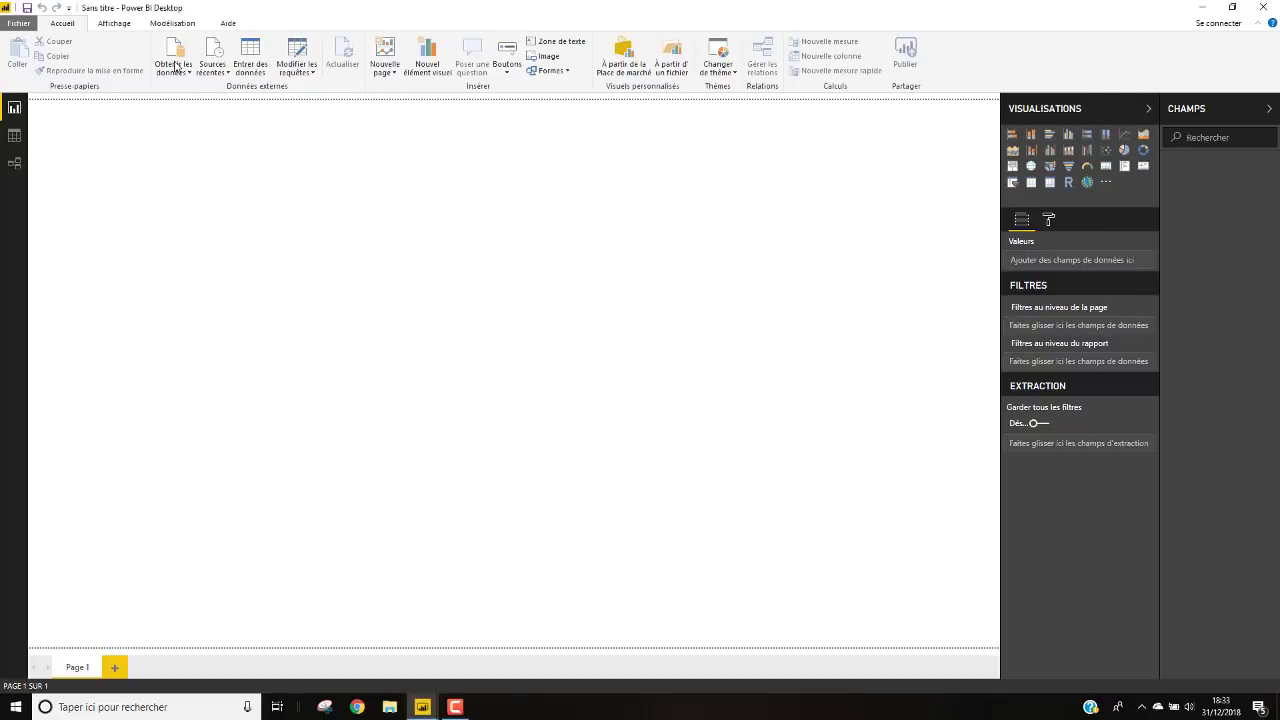
left_click(184, 73)
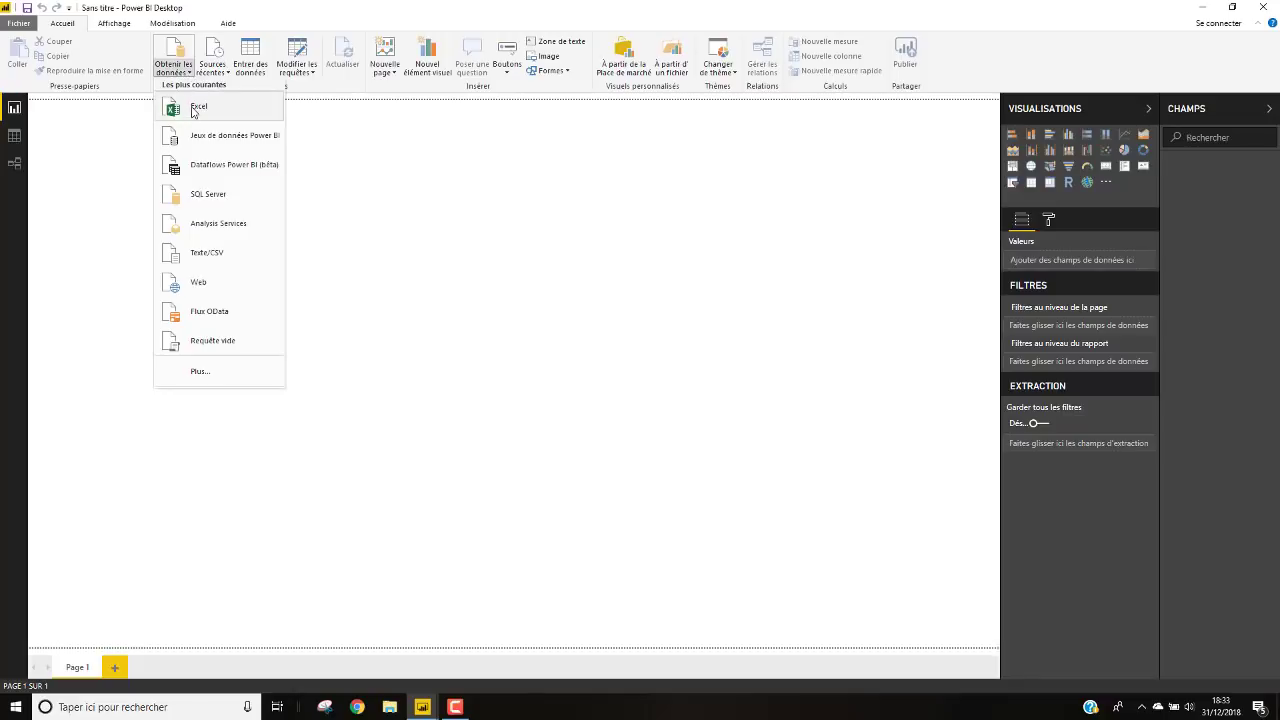
left_click(195, 108)
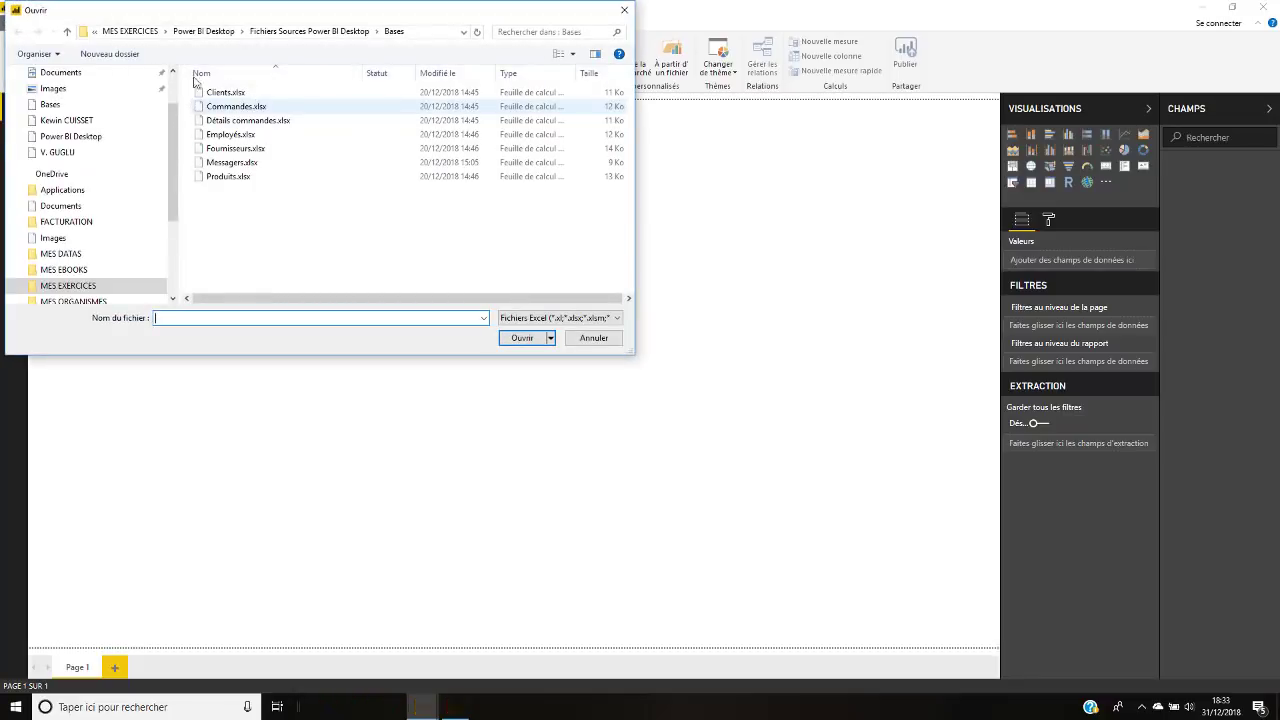
left_click(276, 33)
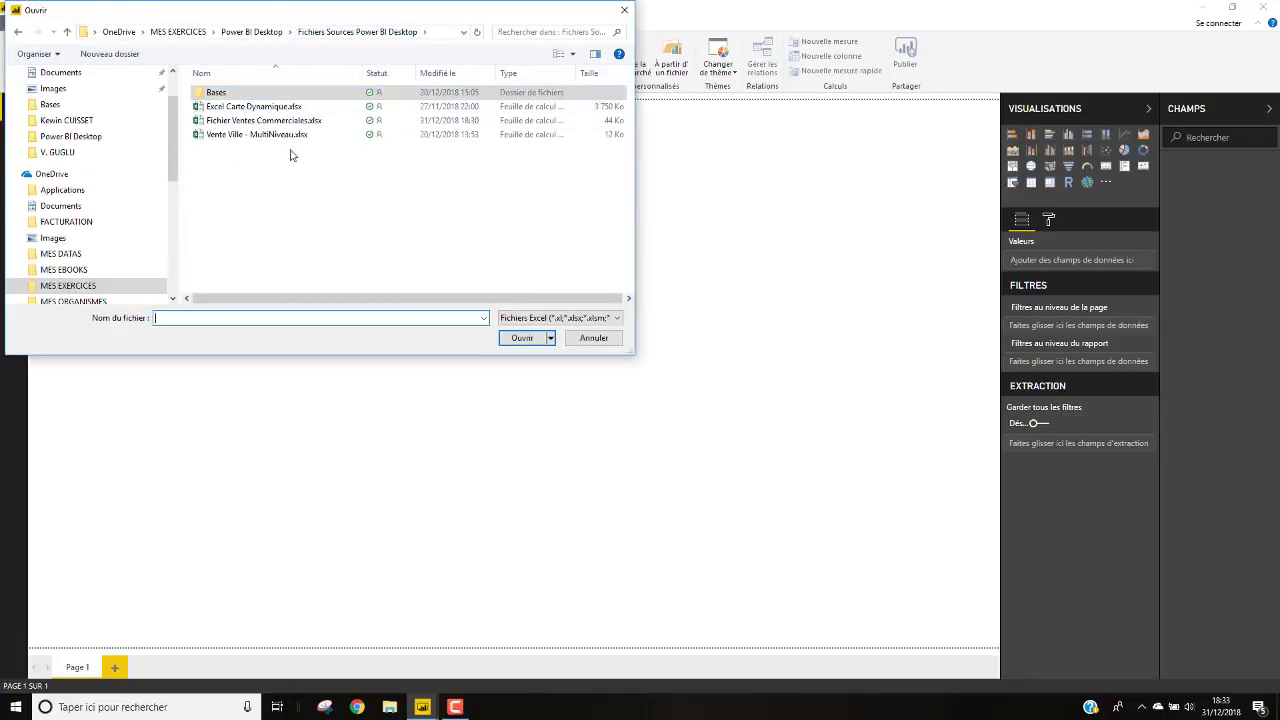
left_click(240, 121)
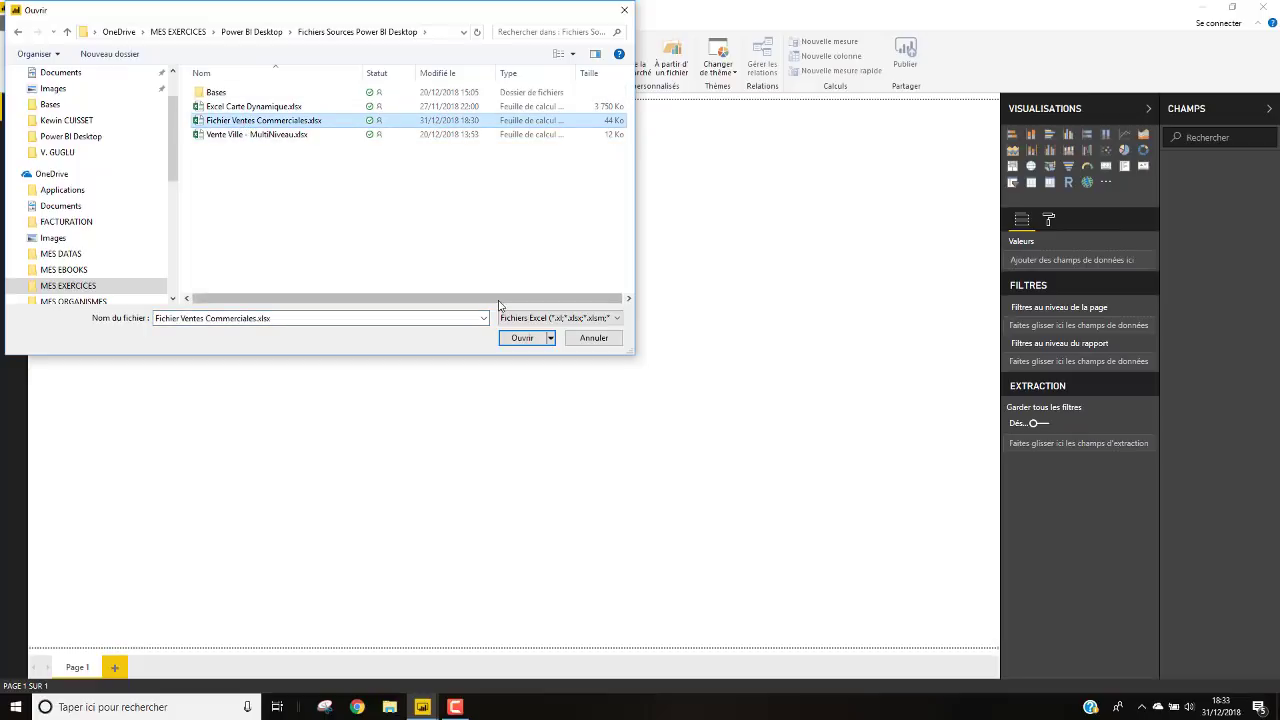
left_click(523, 339)
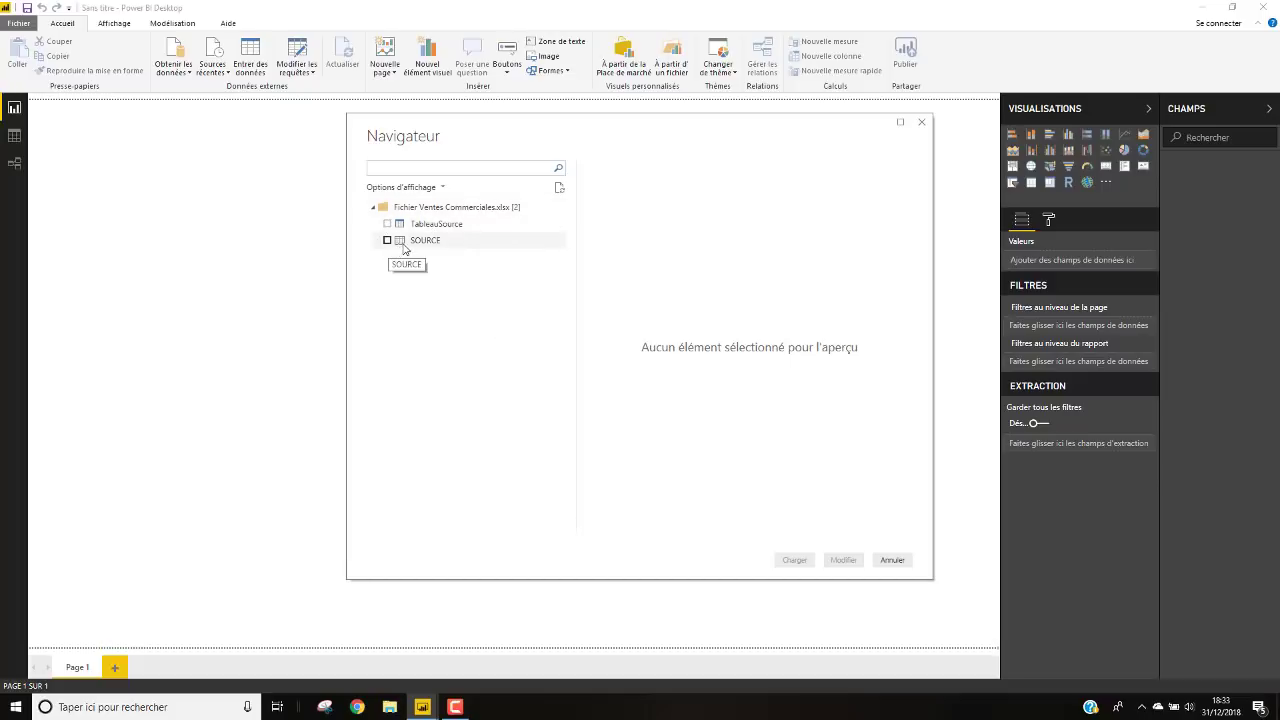
Step: Select the TableauSource table, preview all its columns in the enlarged Navigator and open it for editing in Power Query
left_click(389, 224)
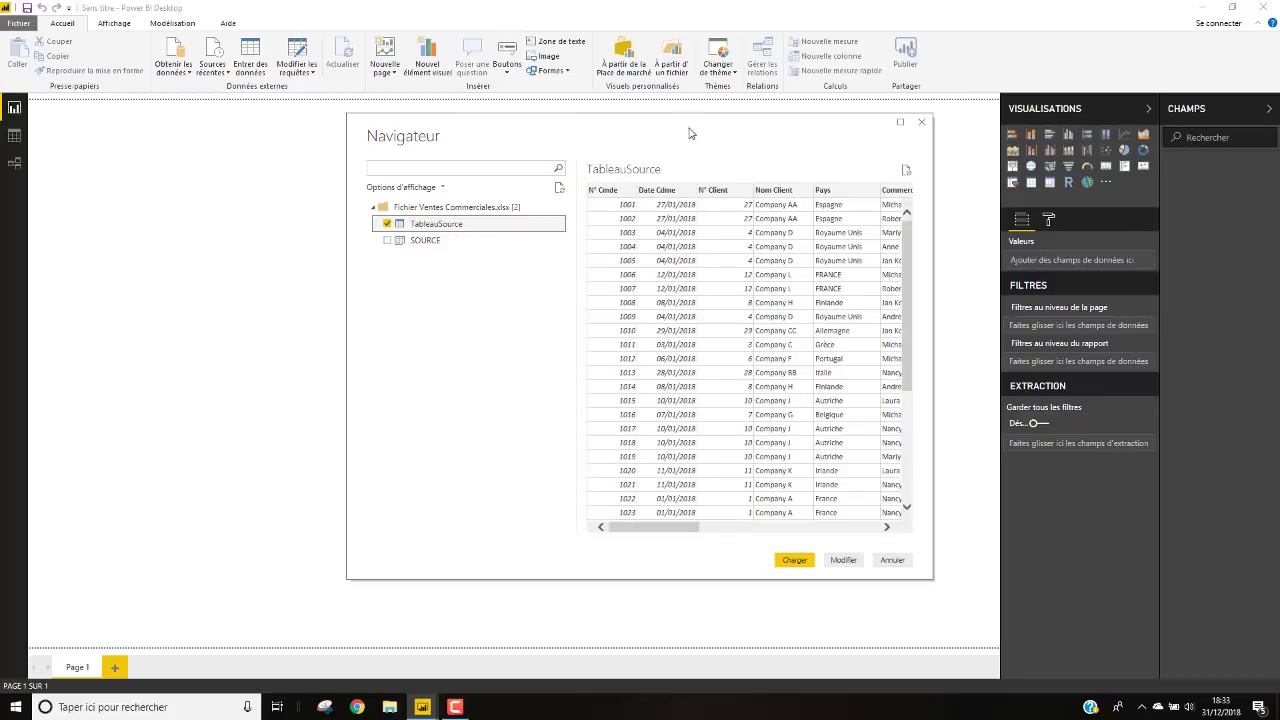
left_click_drag(690, 133, 507, 126)
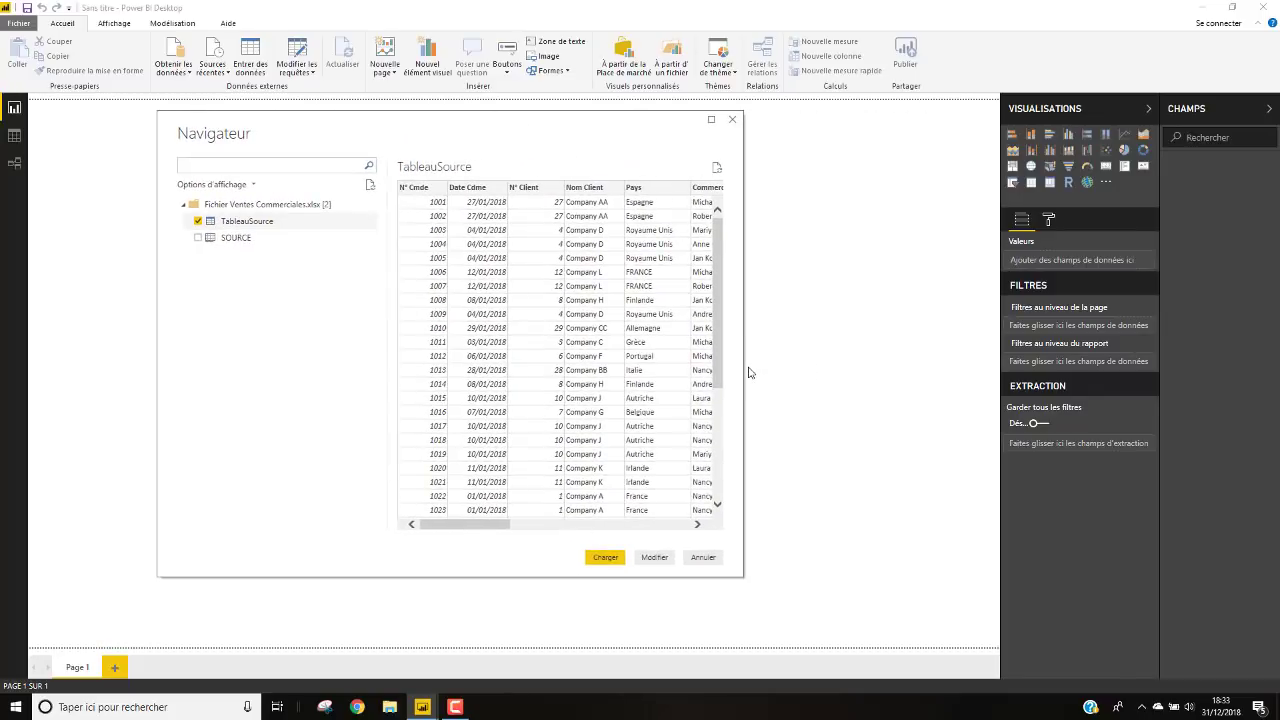
left_click_drag(741, 371, 957, 371)
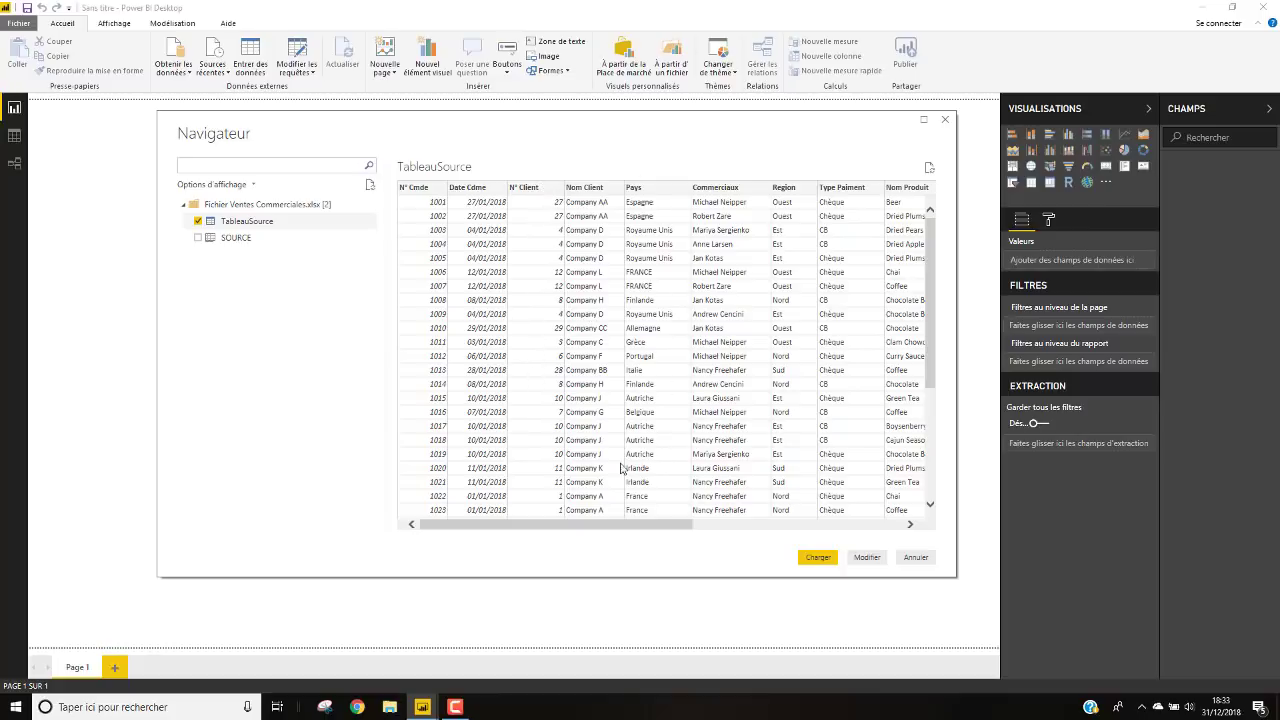
left_click_drag(594, 525, 859, 560)
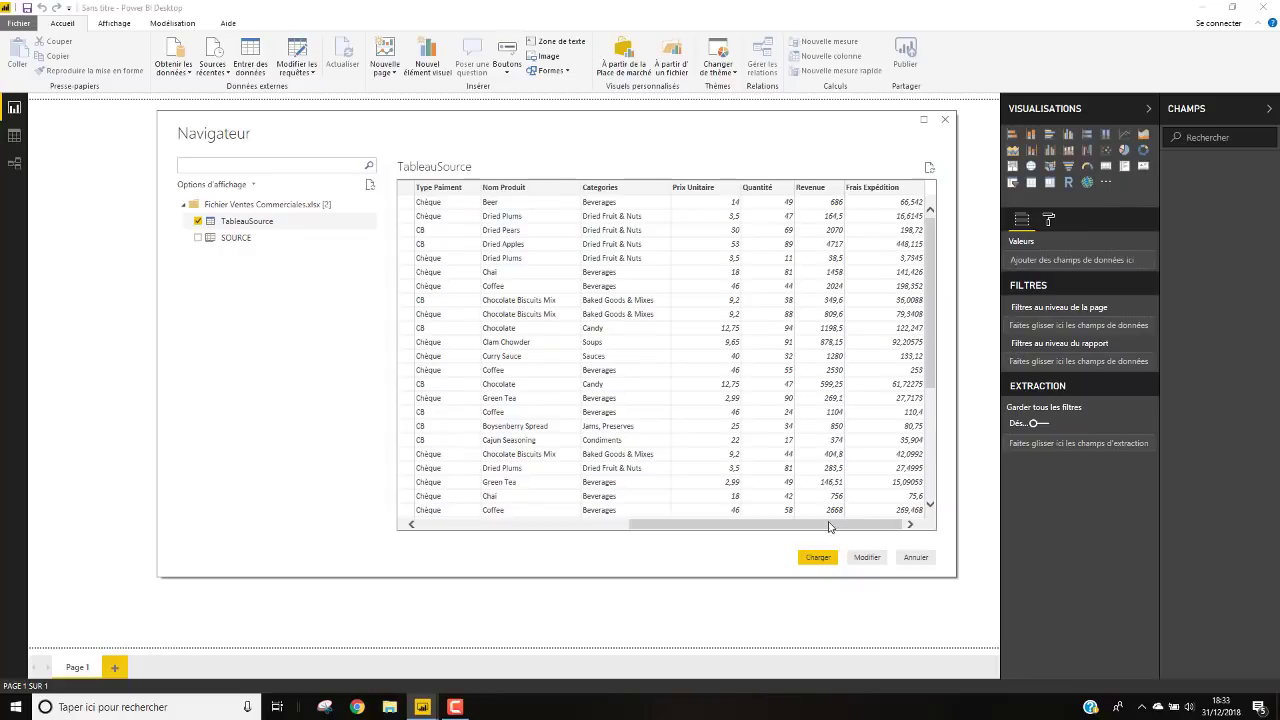
left_click_drag(829, 527, 543, 523)
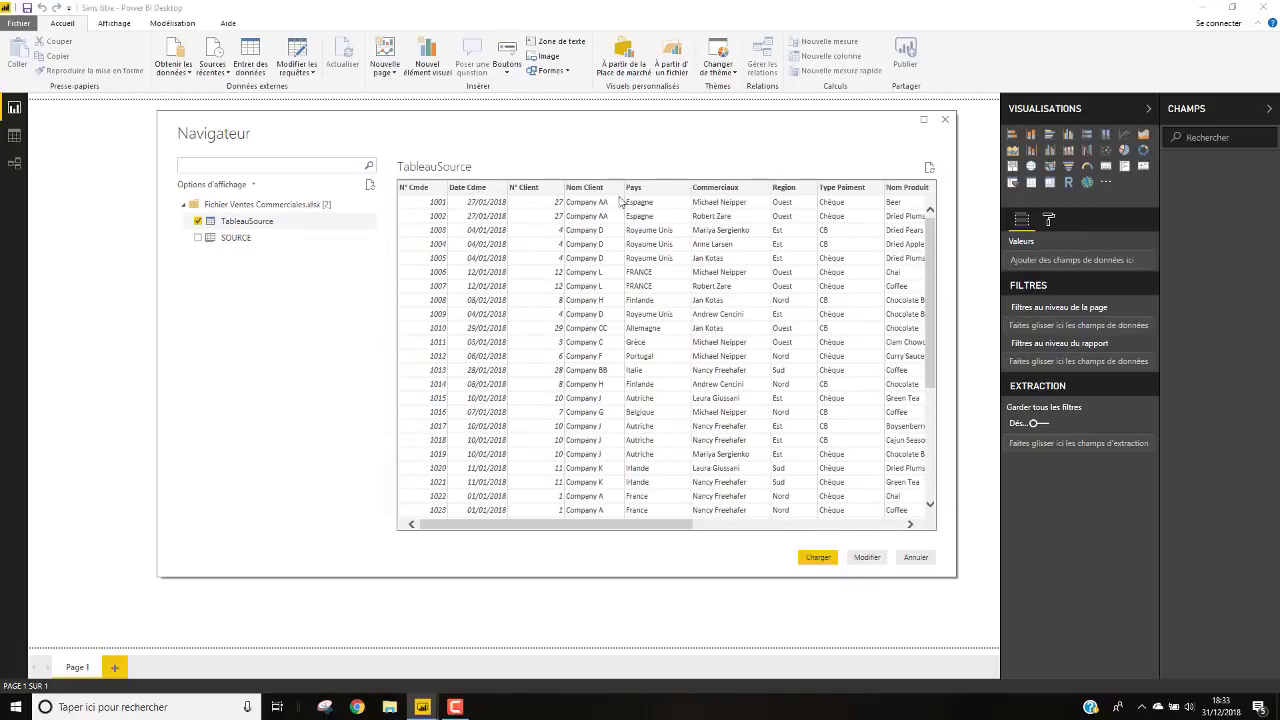
left_click(865, 557)
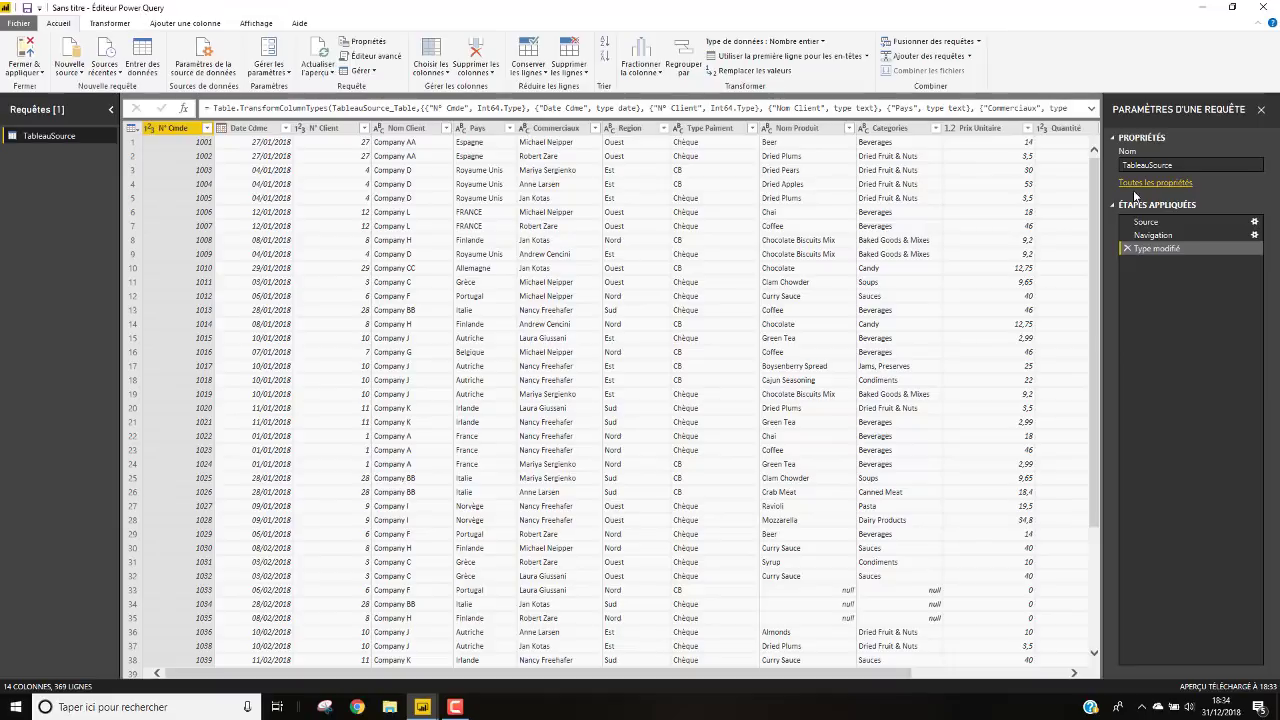
Step: Widen the query settings pane and delete the automatic Type modifié step from the TableauSource query
left_click_drag(1104, 231, 1040, 231)
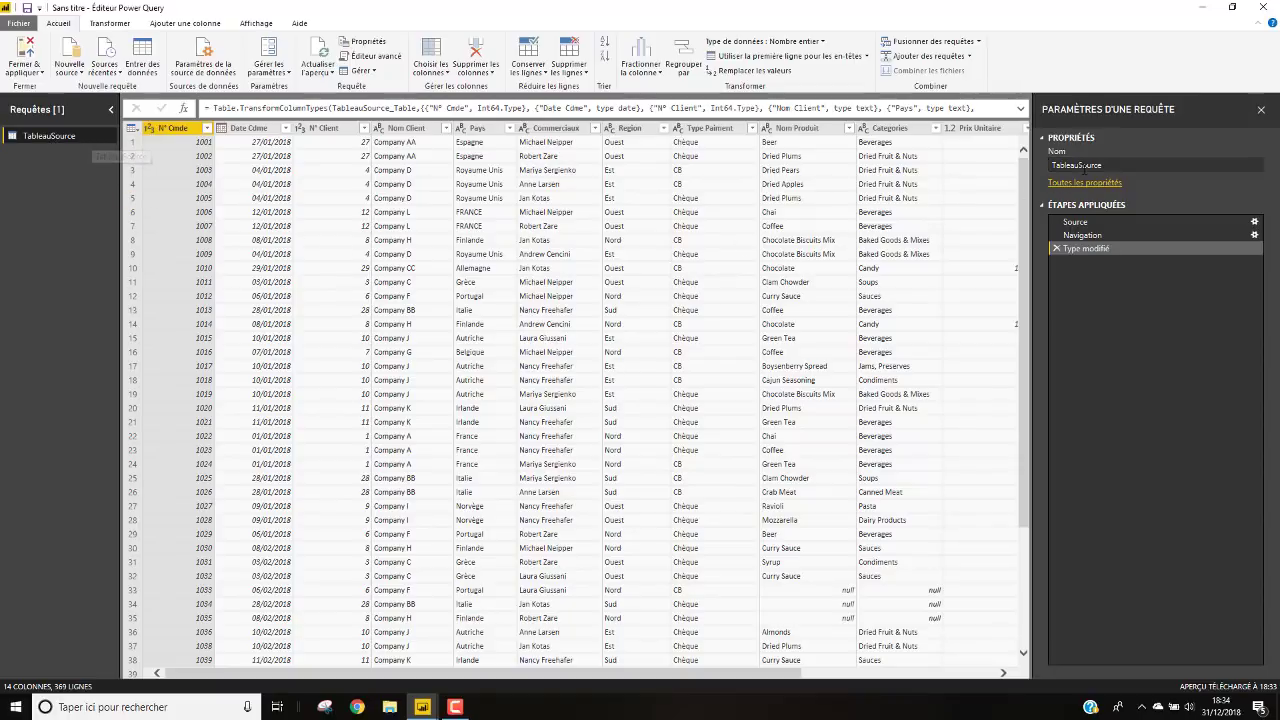
left_click(1058, 250)
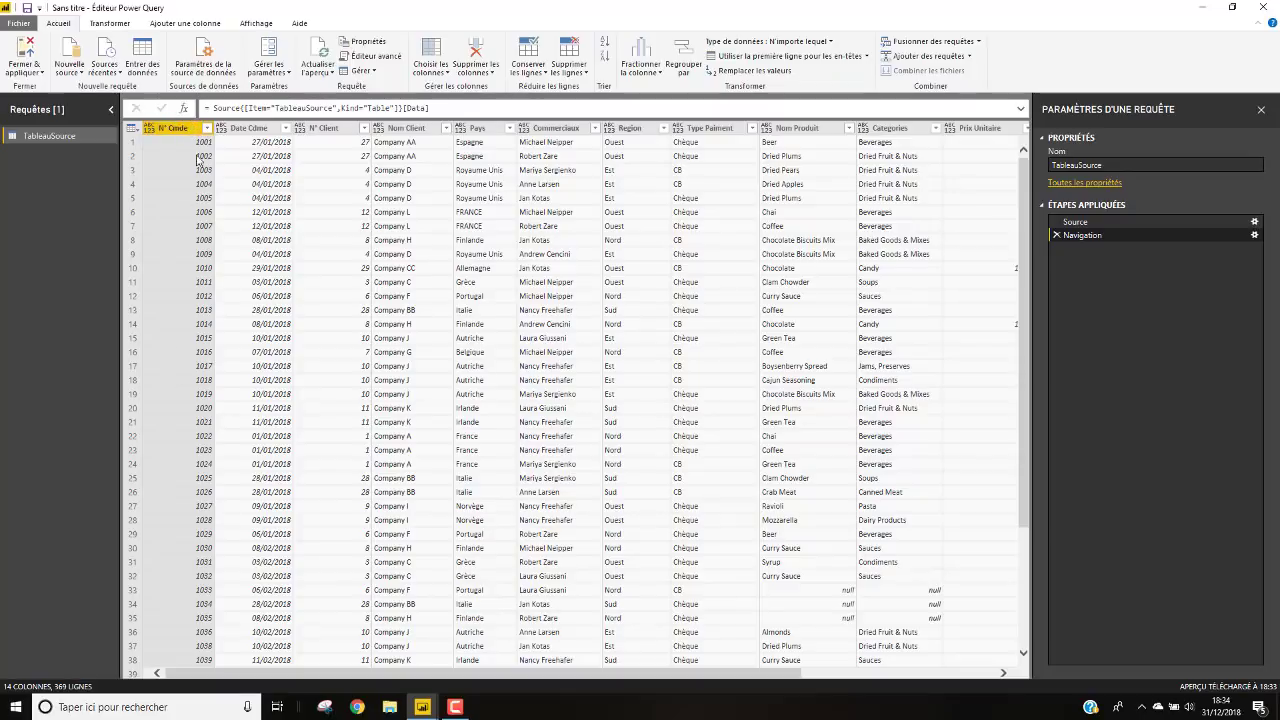
left_click(262, 128, "ctrl")
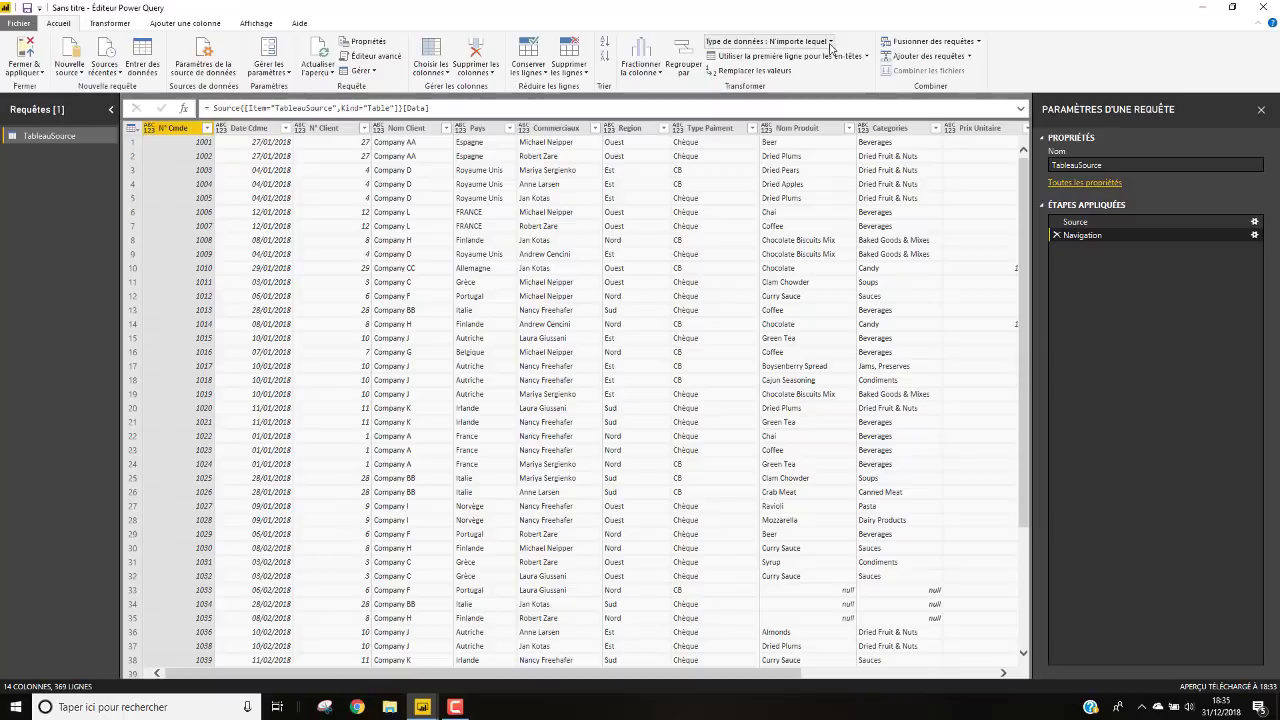
left_click(866, 56)
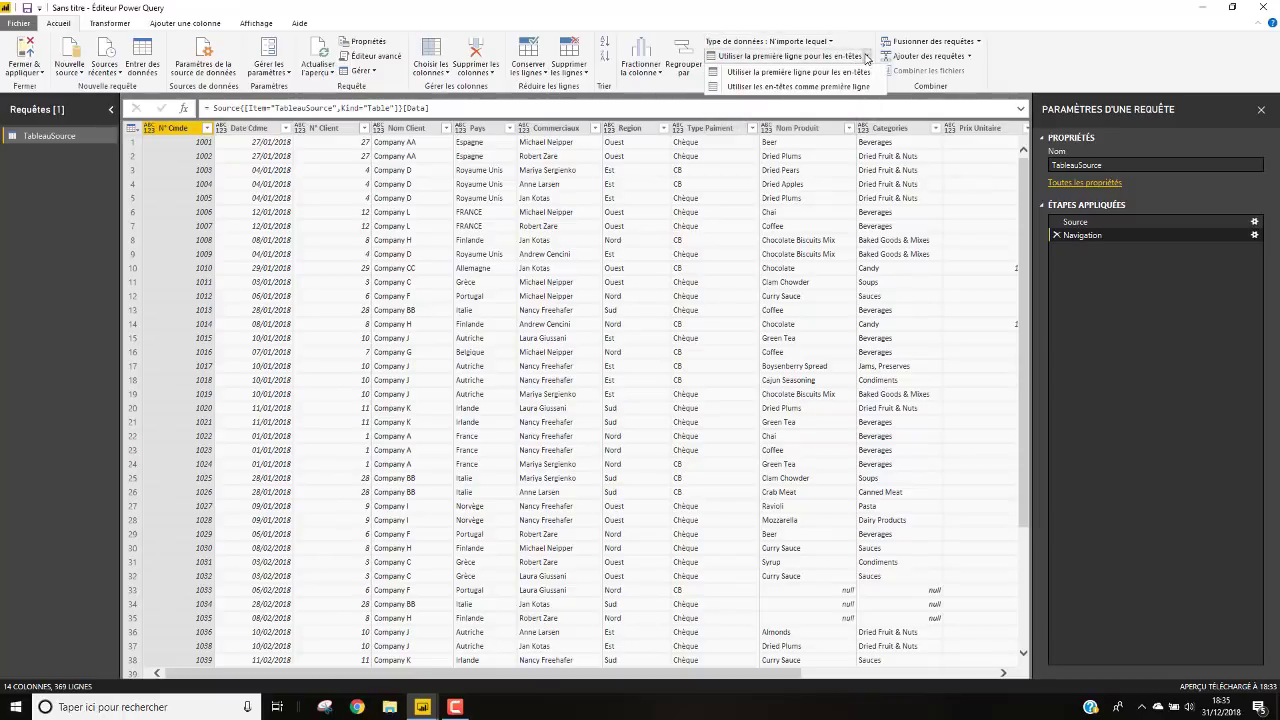
left_click(108, 24)
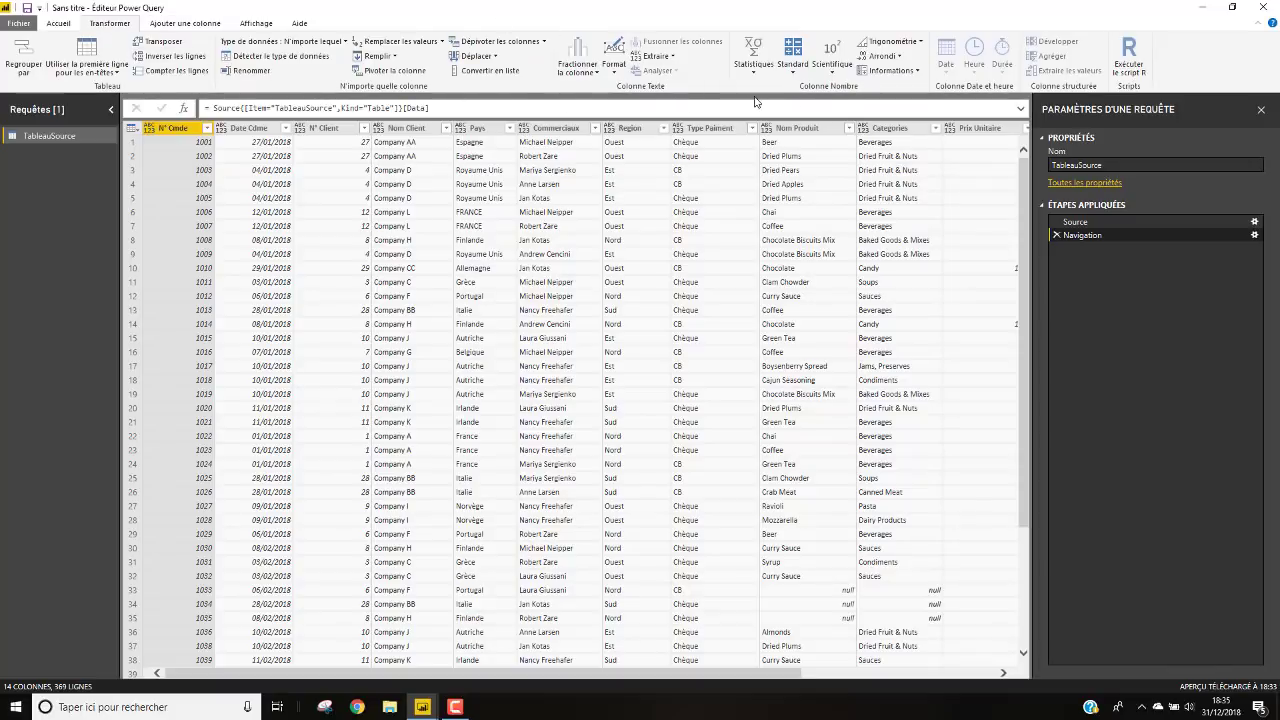
left_click(181, 25)
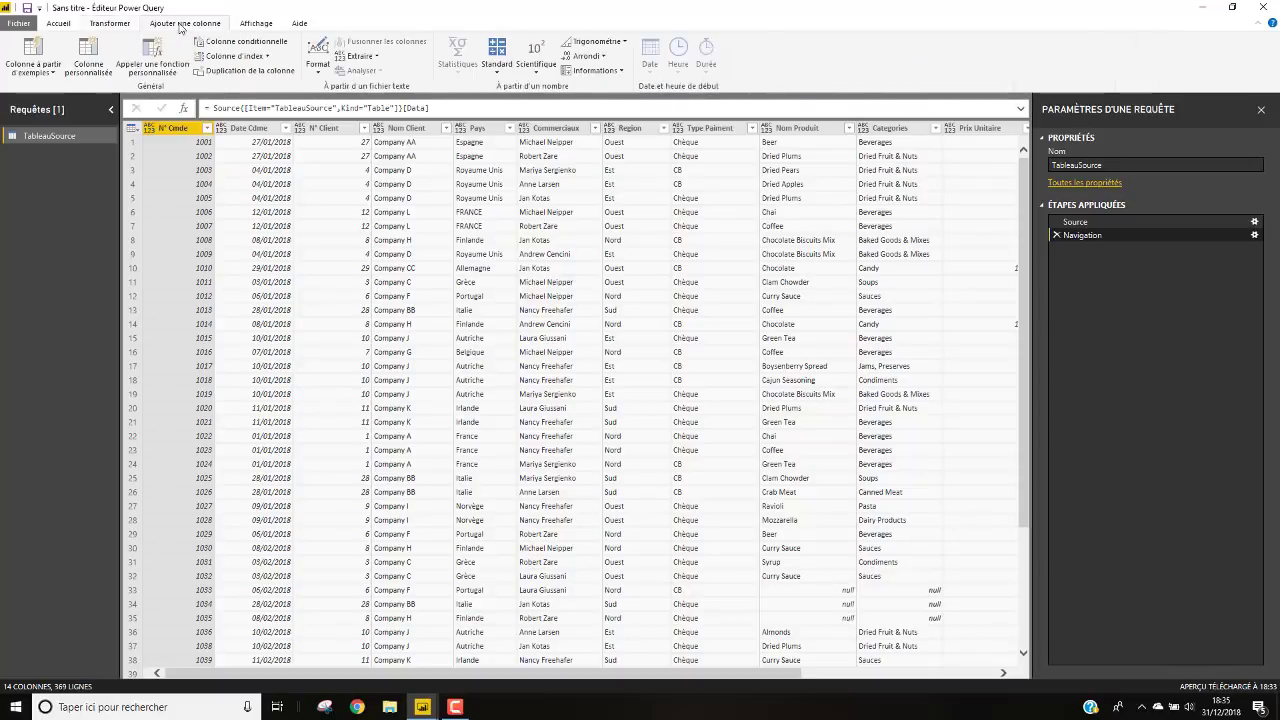
left_click(258, 24)
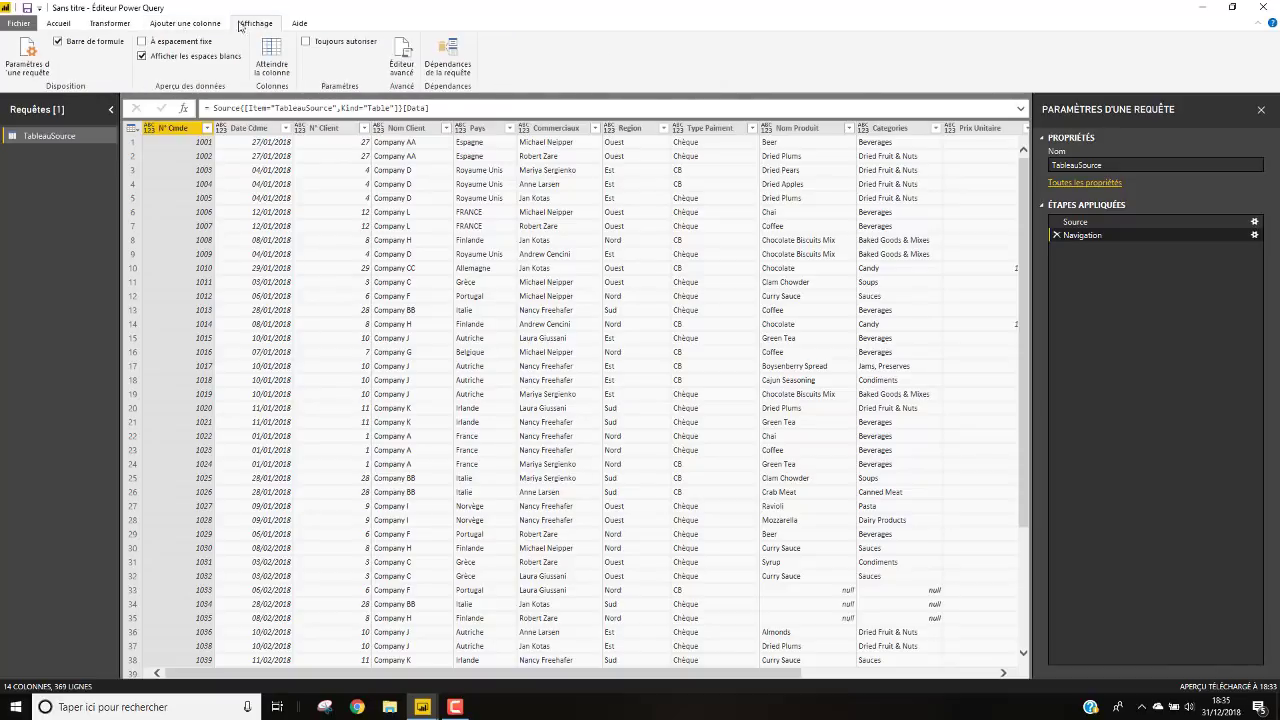
left_click(105, 24)
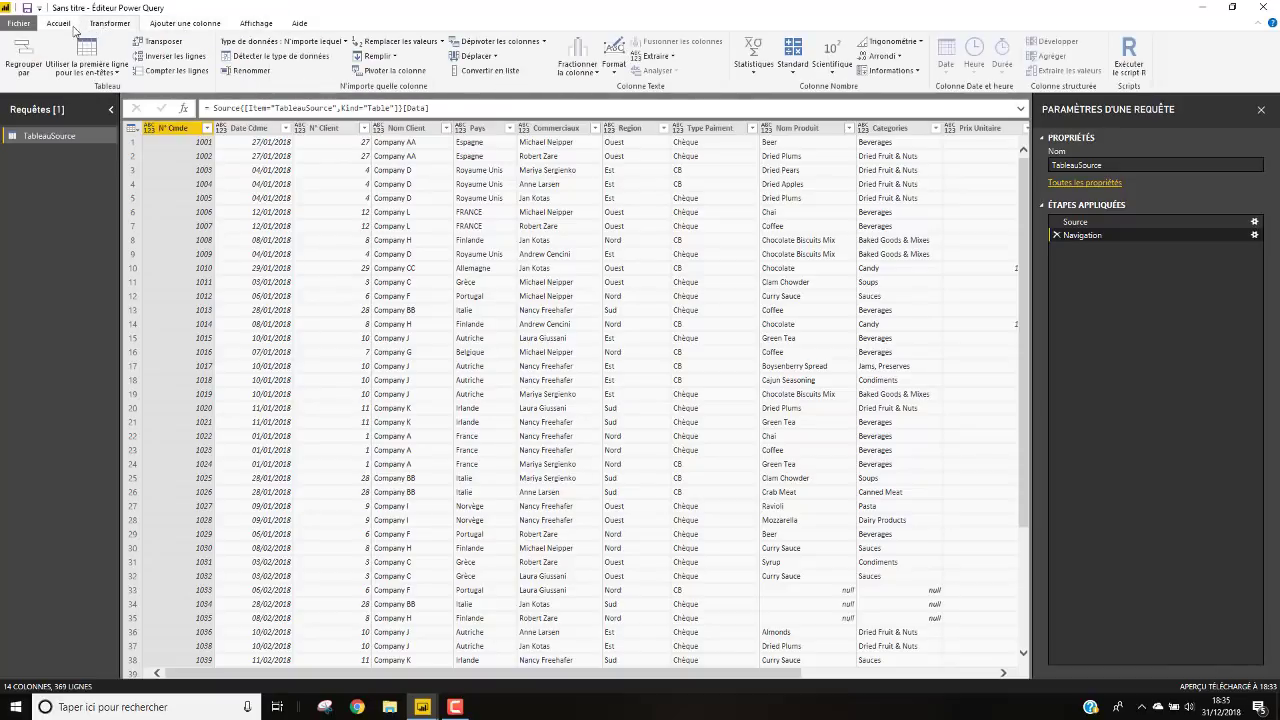
left_click(60, 24)
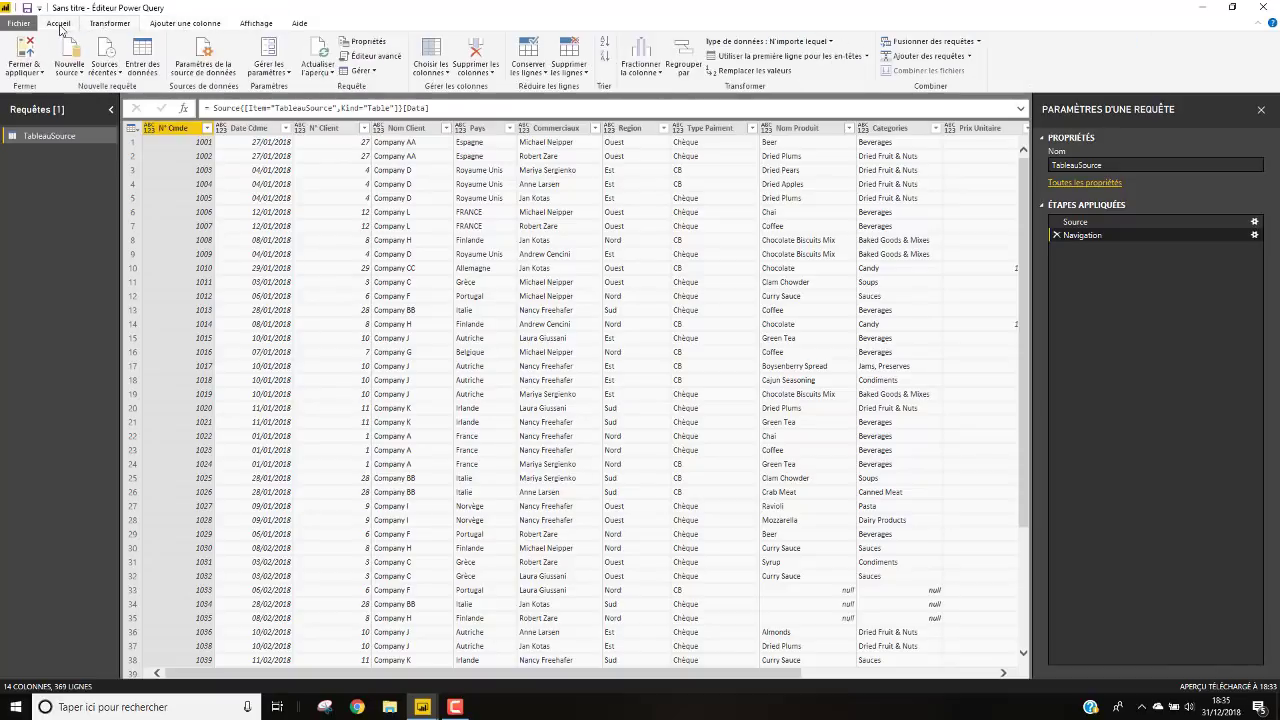
Step: Set the data type of the N° Cmde column to Texte and of the Date Cdme column to Date
left_click(833, 43)
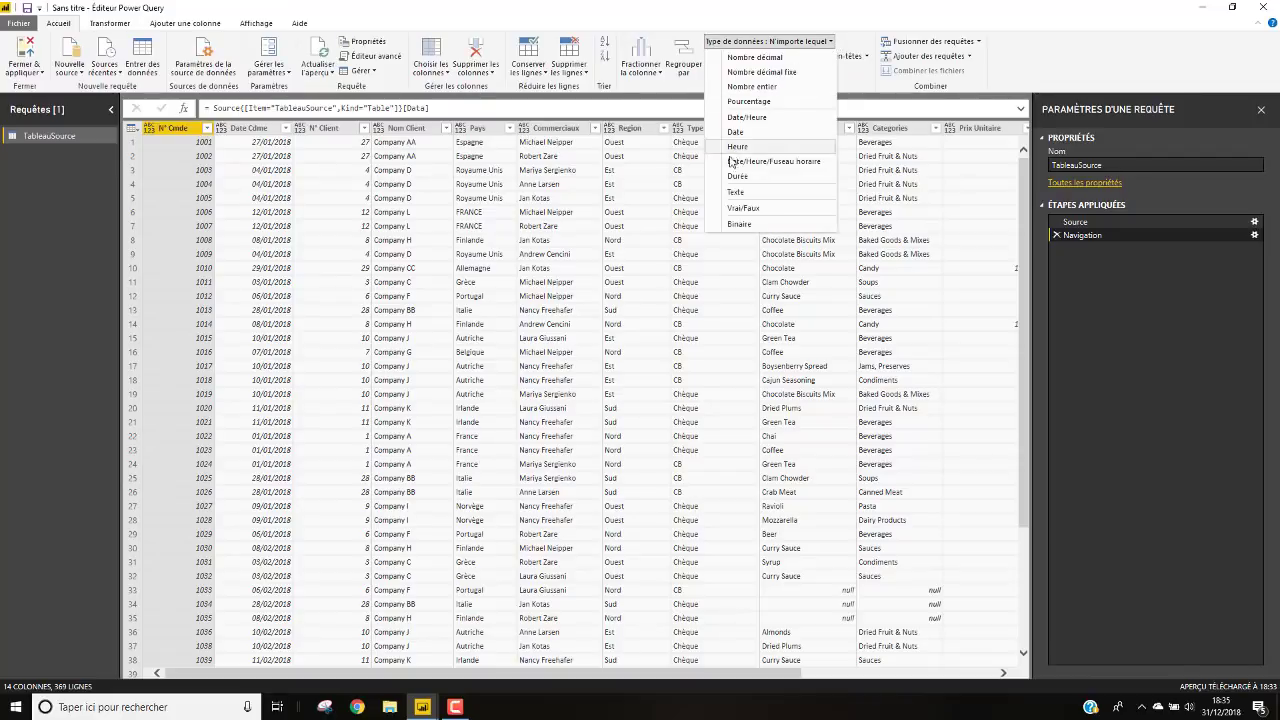
left_click(738, 192)
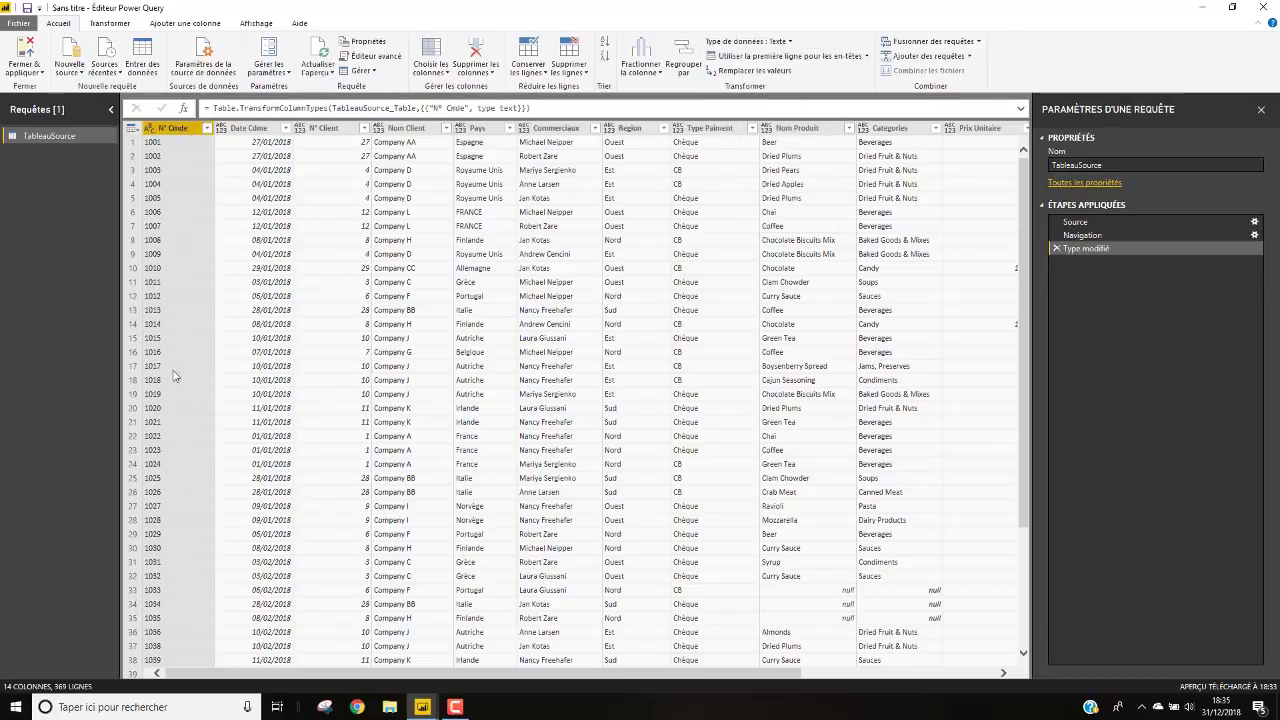
left_click(264, 130)
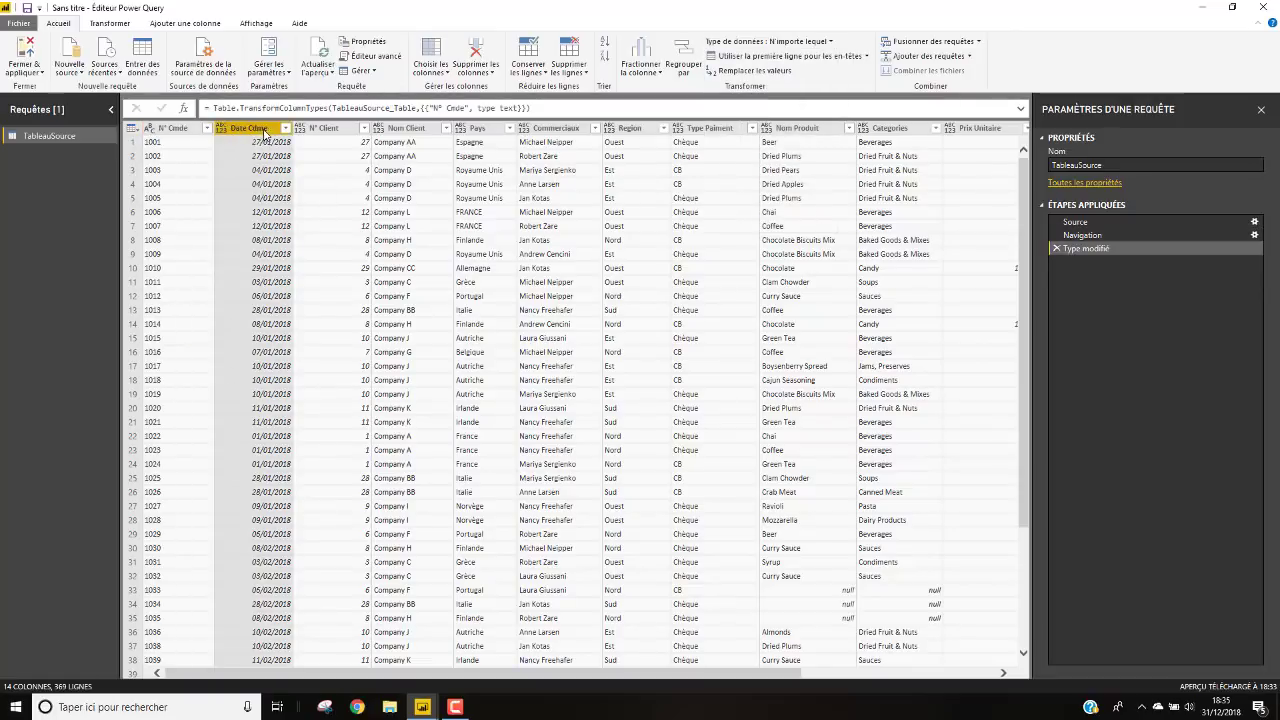
left_click(869, 56)
left_click(830, 42)
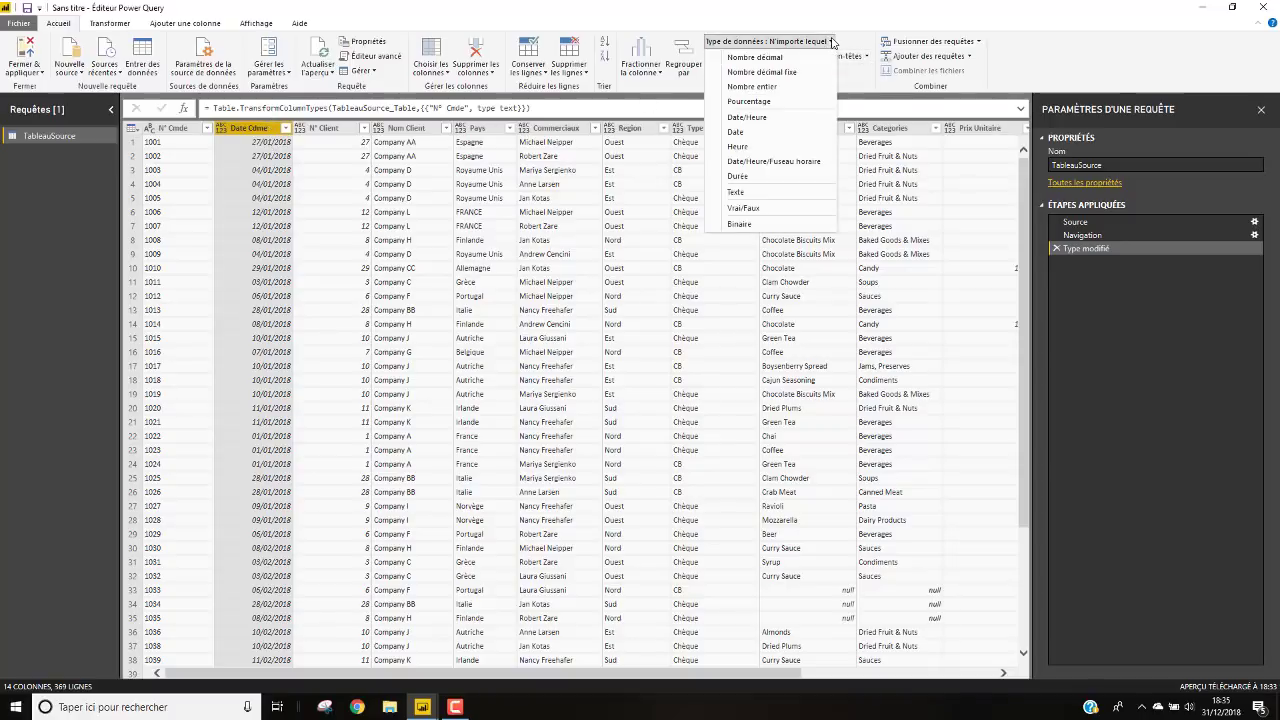
left_click(738, 133)
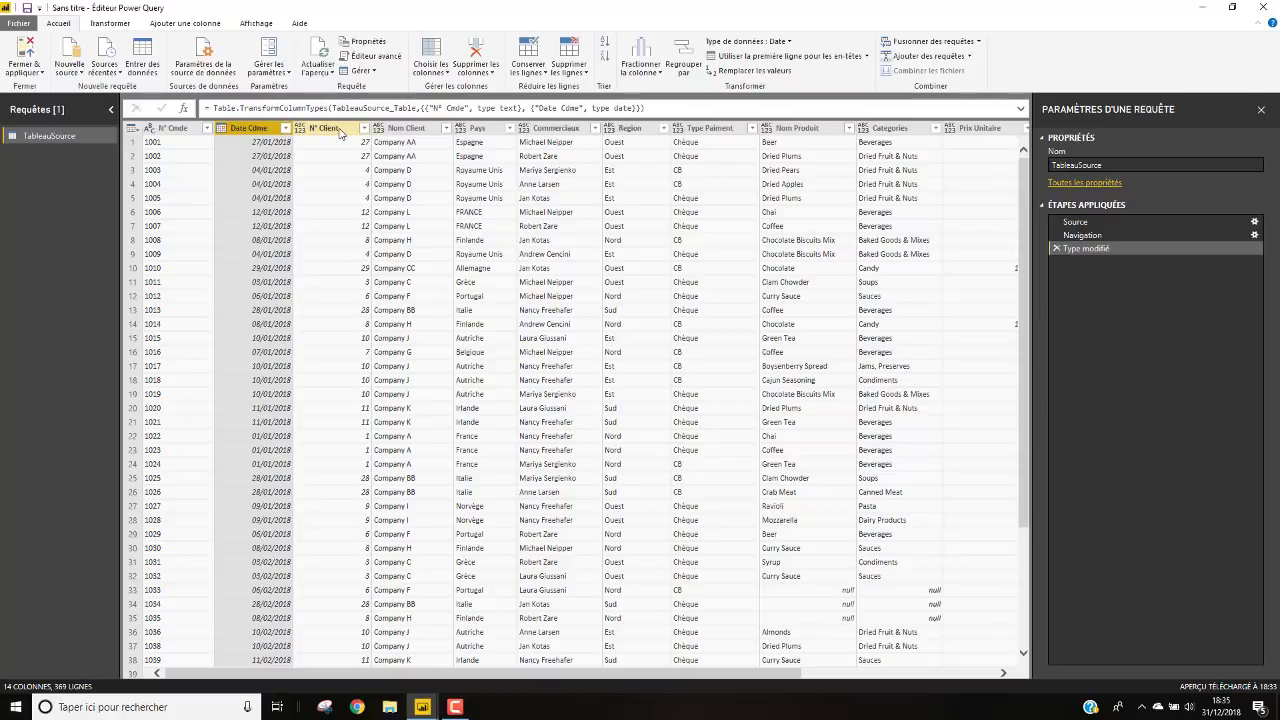
Step: Set the data type of the N° Client and Nom Client columns to Texte
left_click(340, 133)
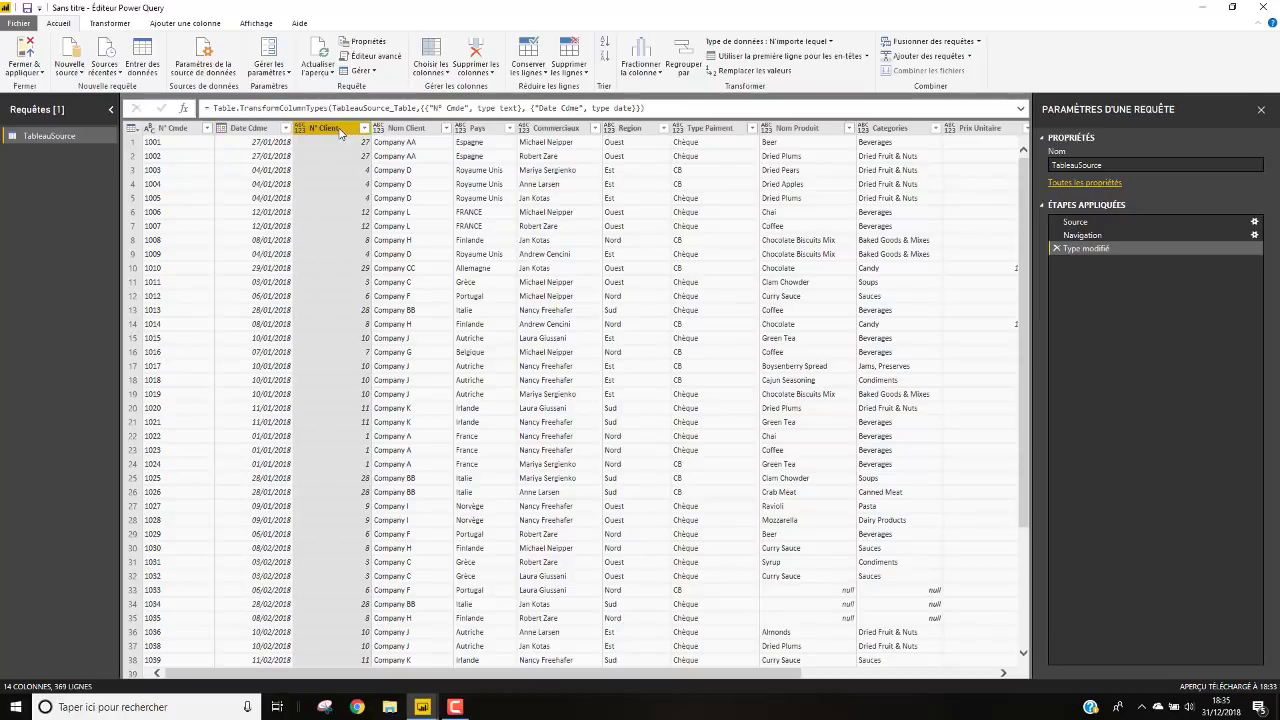
left_click(830, 42)
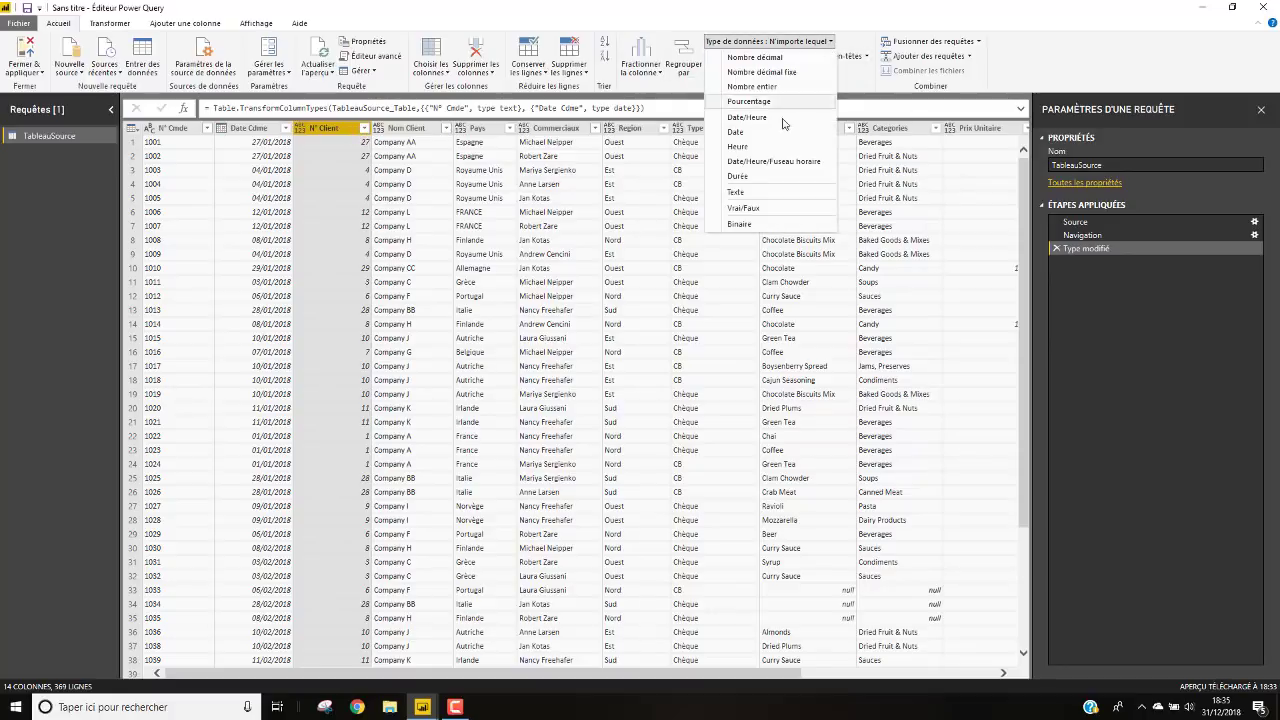
left_click(742, 192)
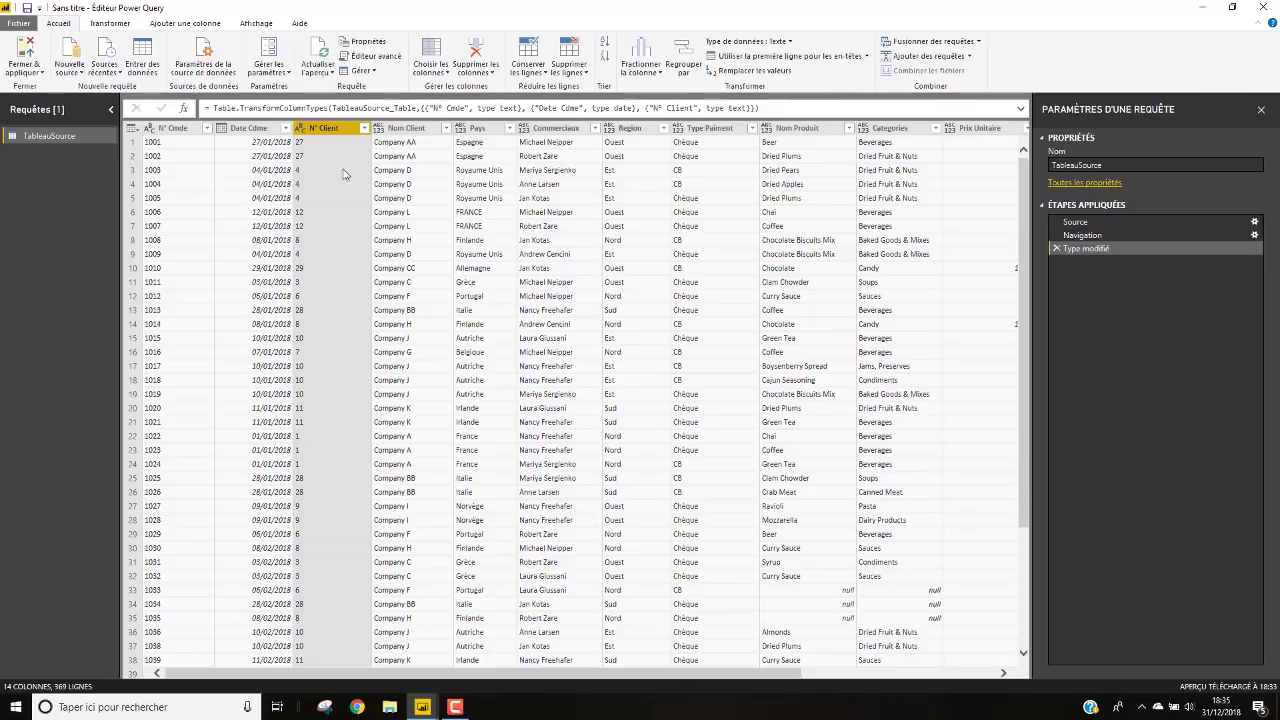
left_click(446, 131)
left_click(447, 129)
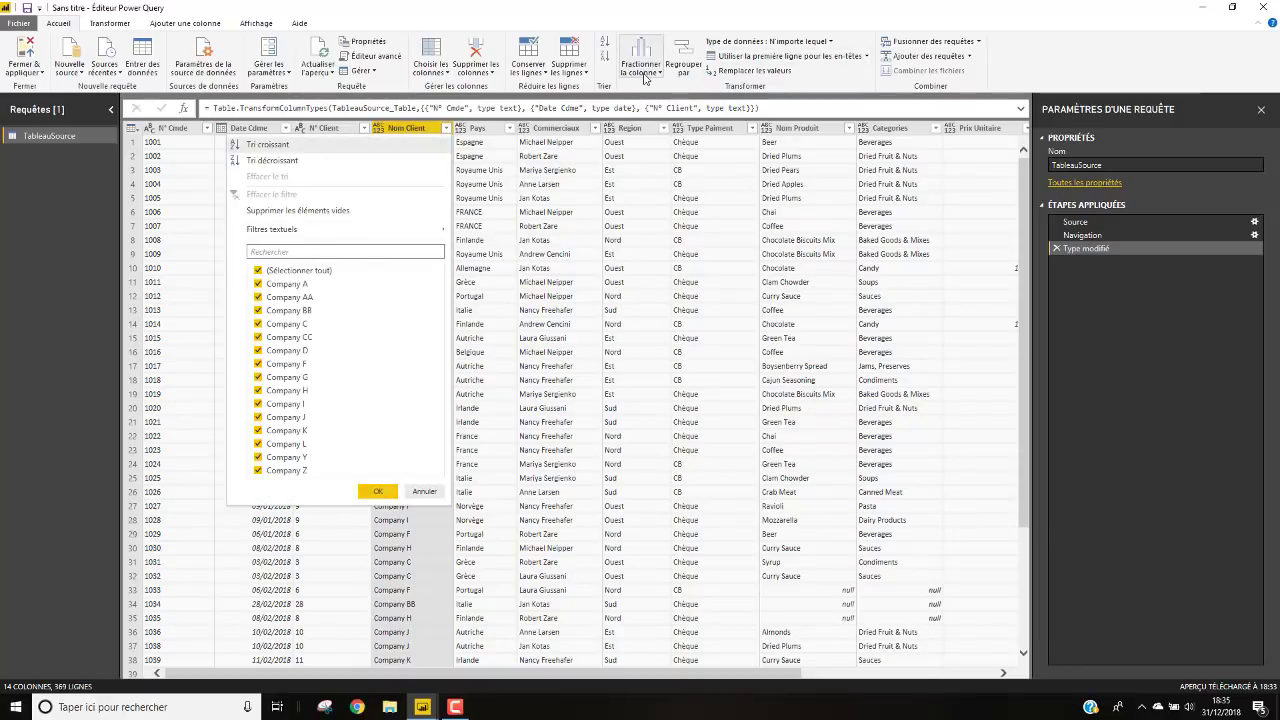
left_click(415, 130)
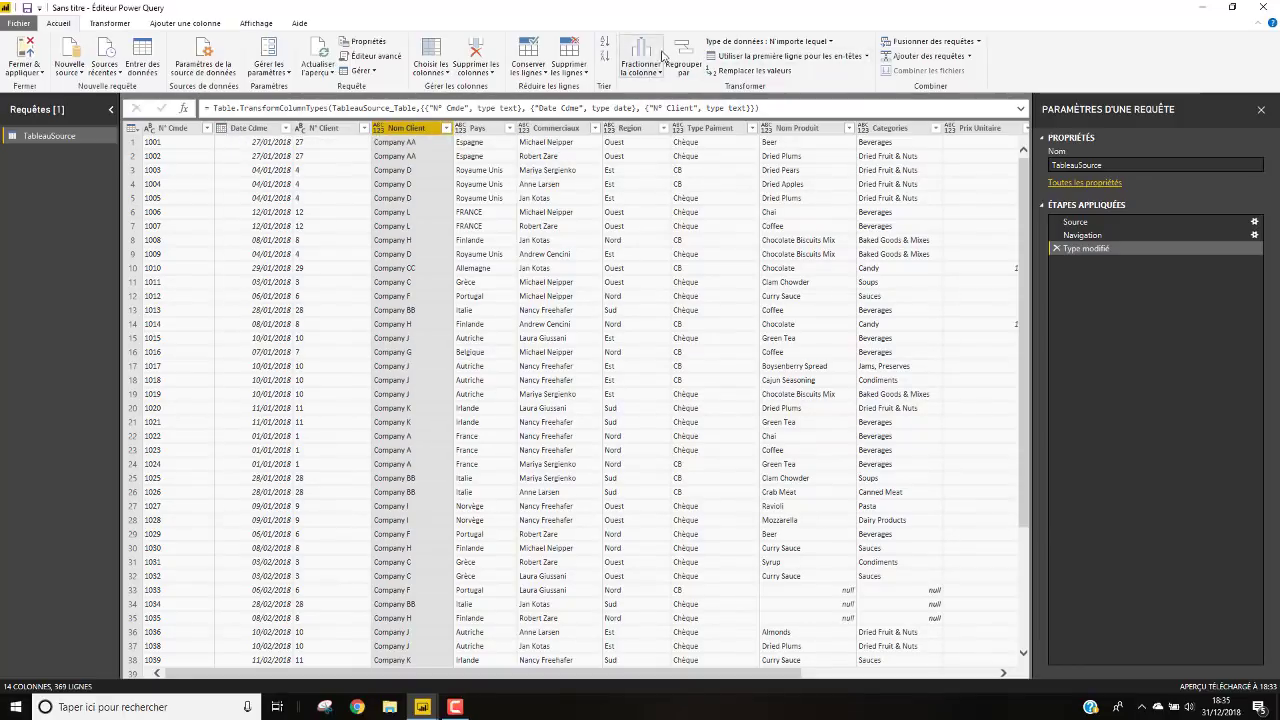
left_click(830, 42)
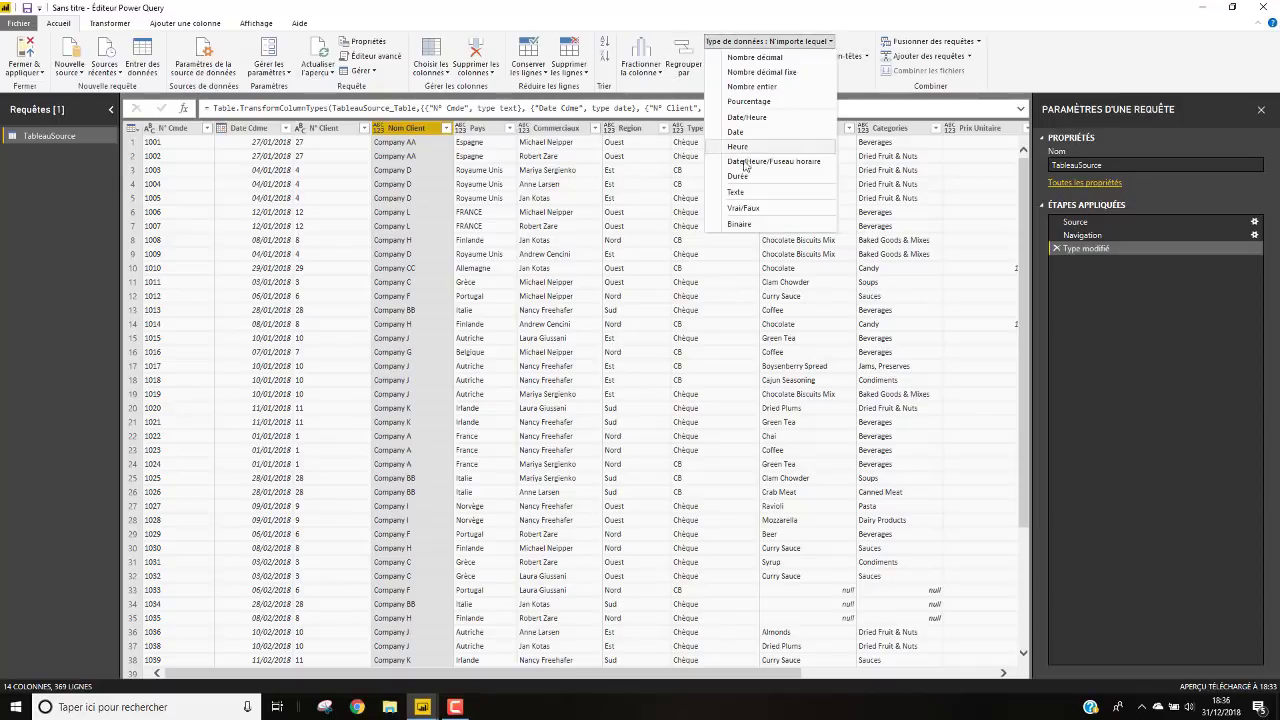
left_click(738, 193)
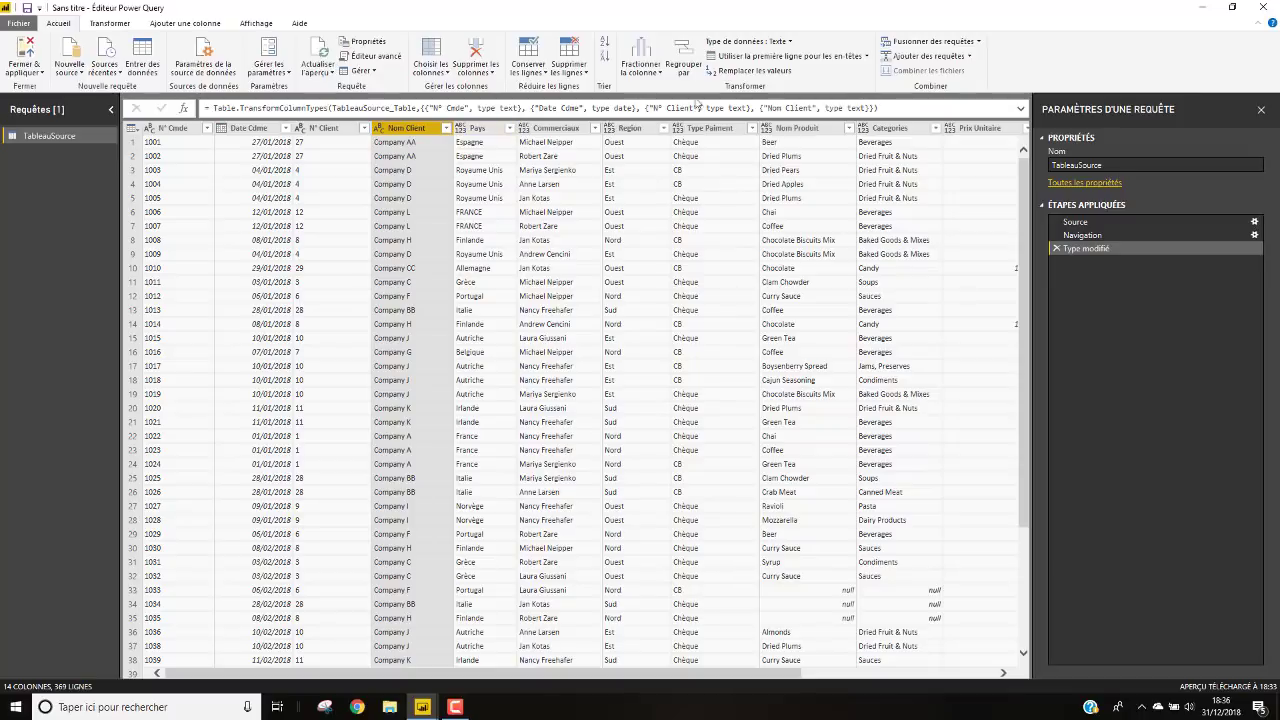
Step: Select the Pays column and promote the table's first row to column headers
left_click(487, 131)
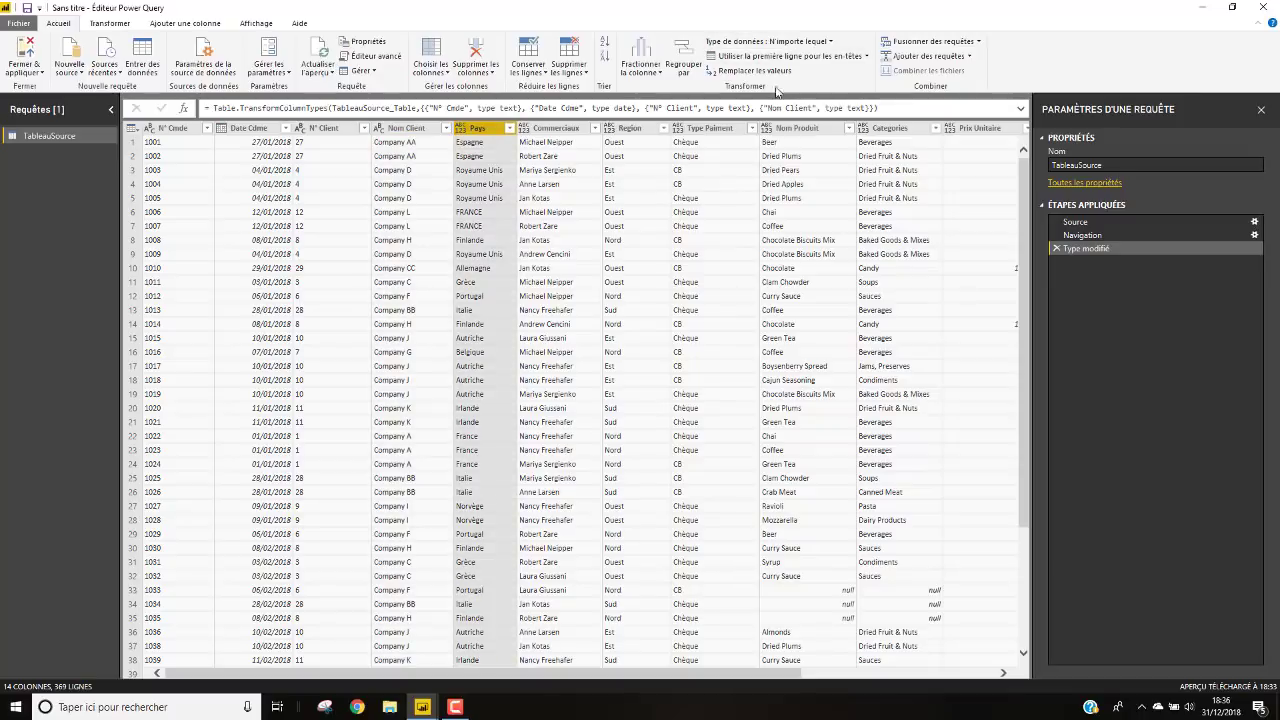
left_click(850, 56)
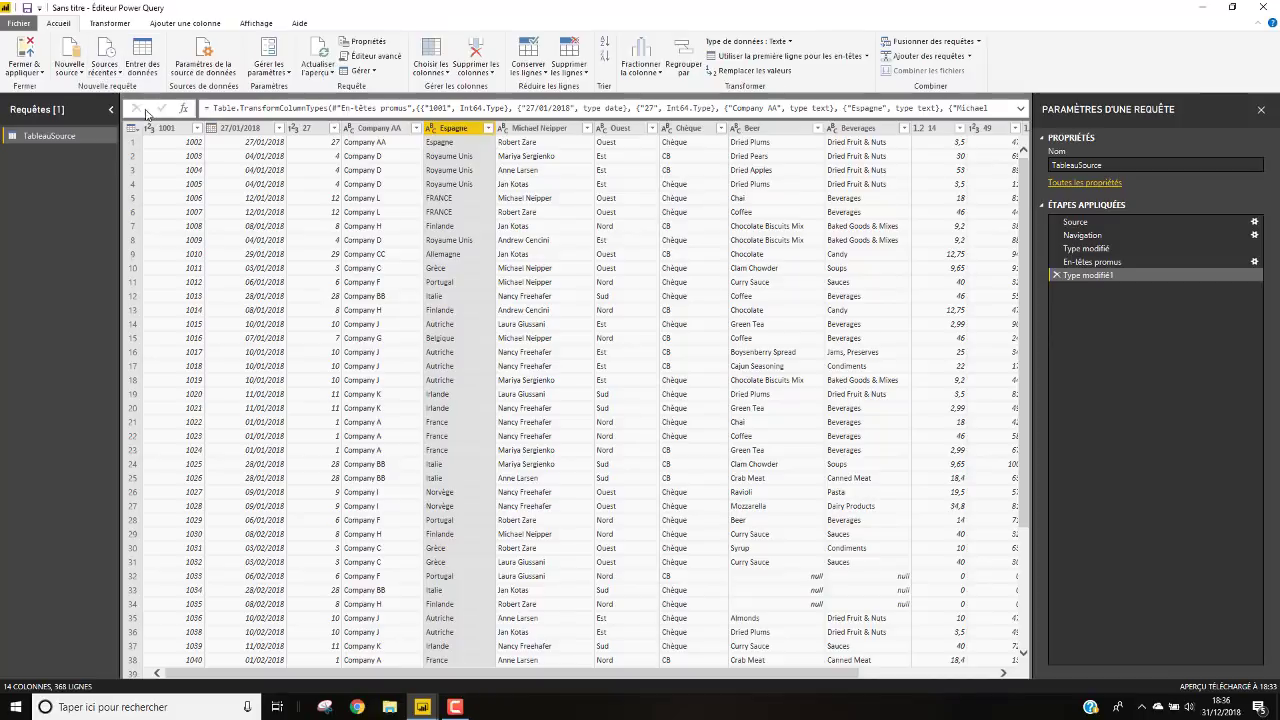
Step: Delete the Type modifié1 and En-têtes promus steps, and set the data type of the Pays column to Texte
left_click(1055, 274)
left_click(1056, 262)
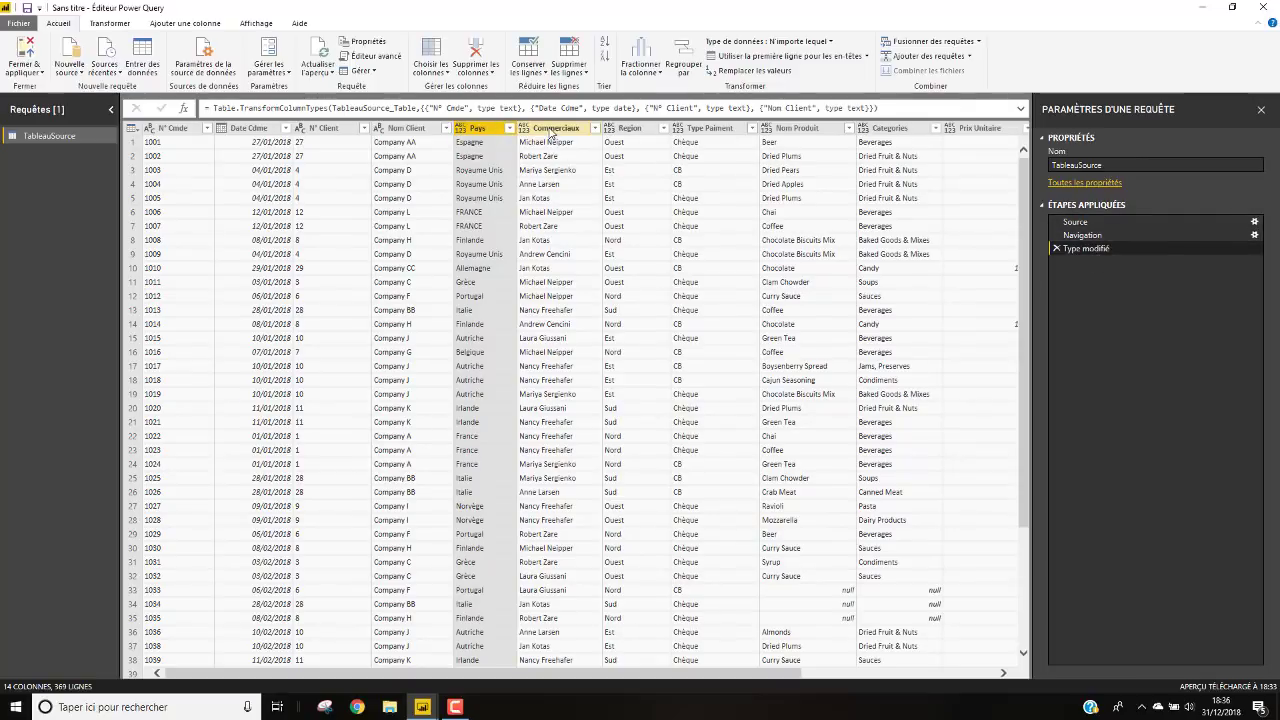
left_click(510, 128)
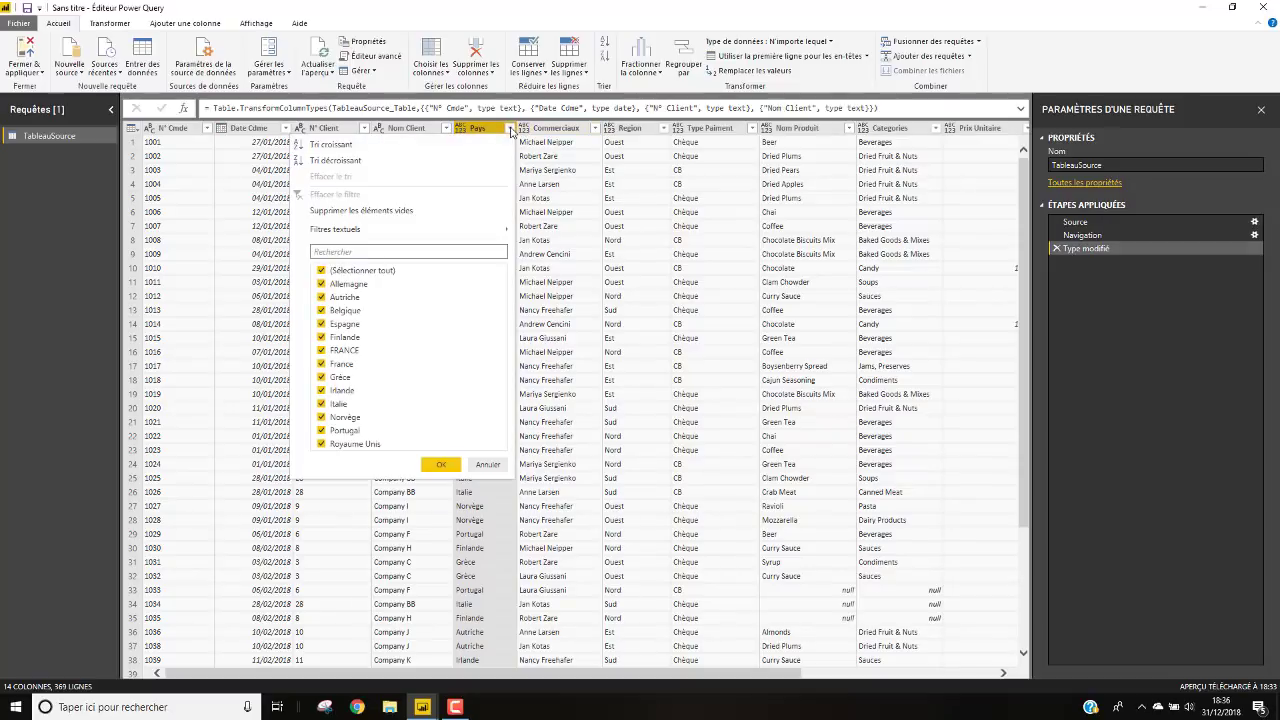
key("Escape")
left_click(832, 42)
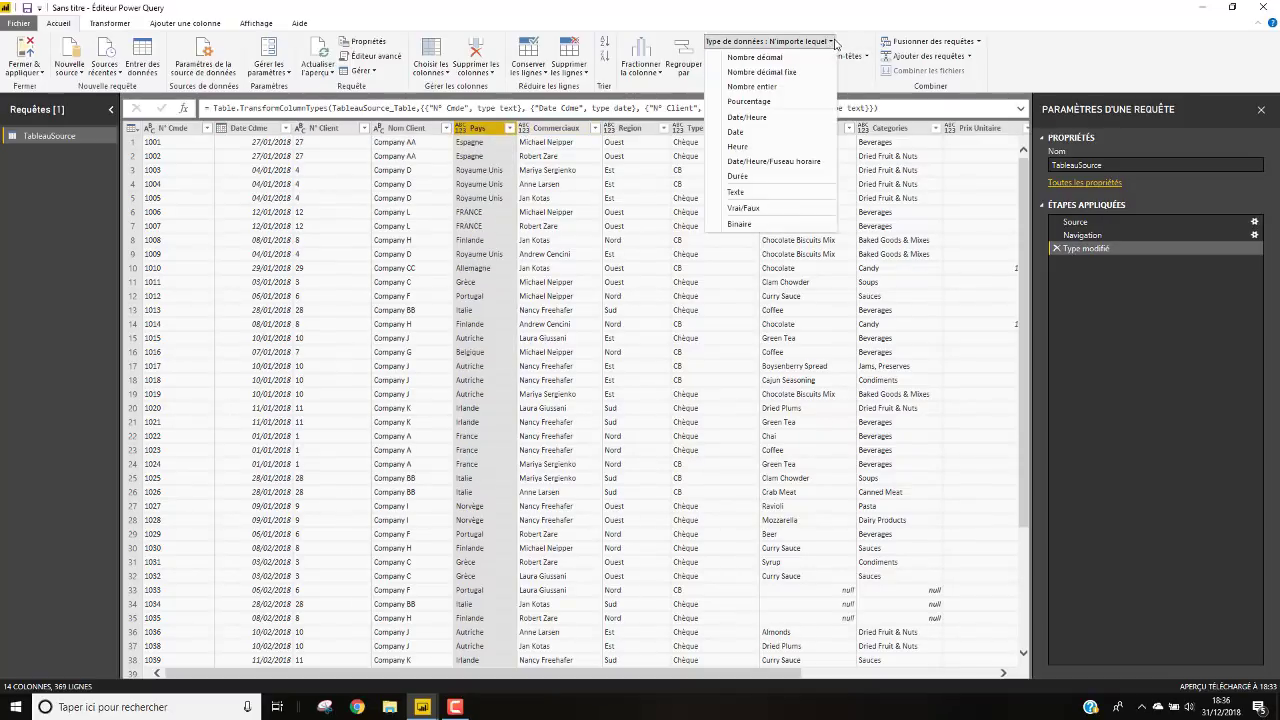
left_click(736, 192)
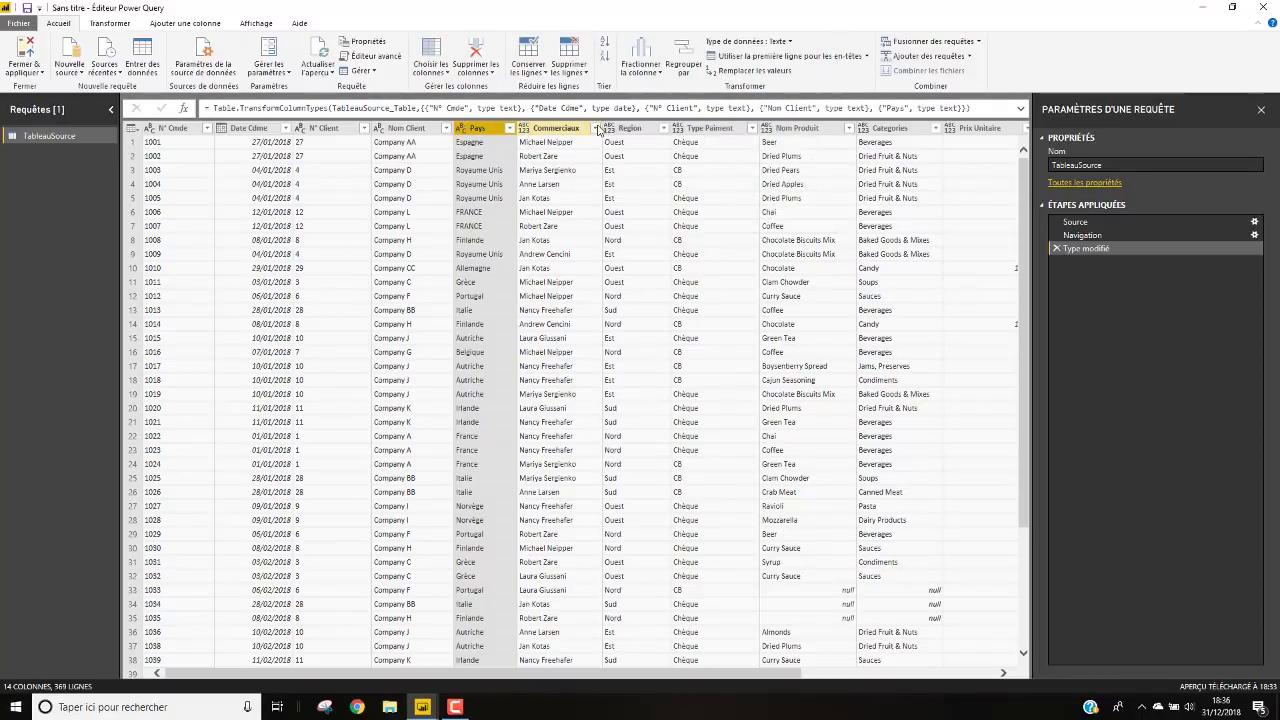
Step: Set the data type of the Commerciaux and Region columns to Texte
left_click(597, 128)
key("Escape")
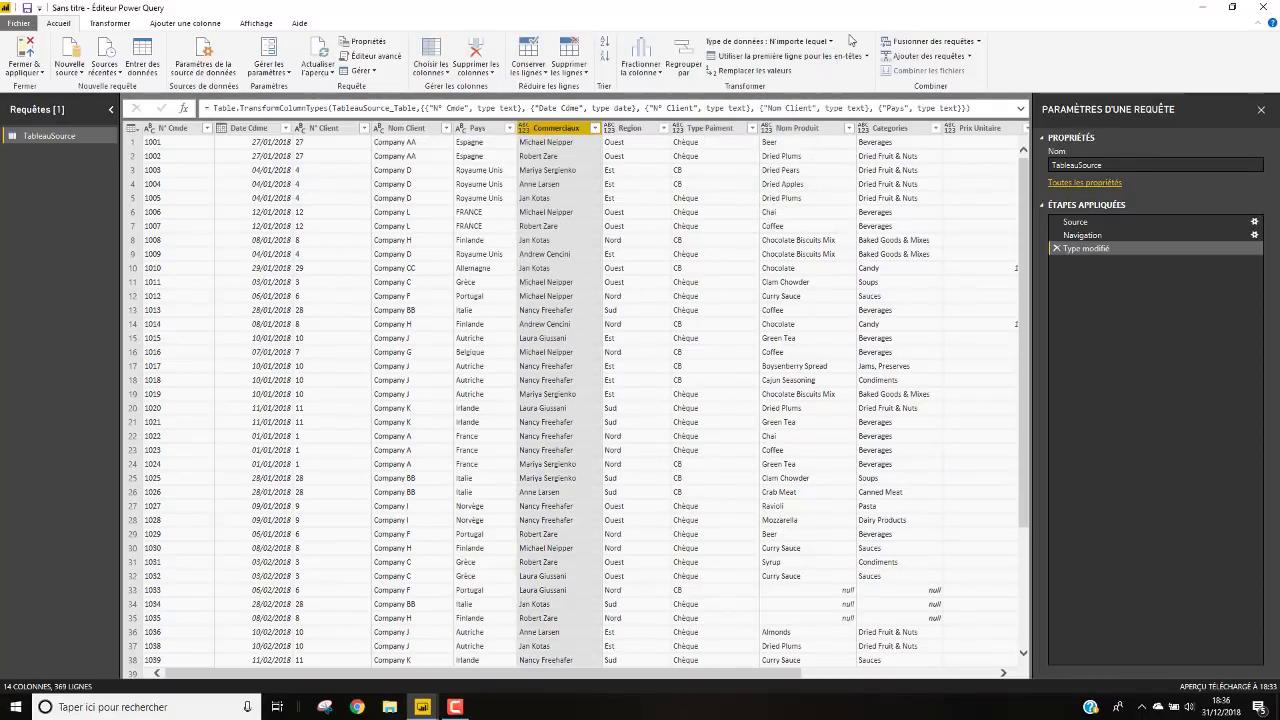
left_click(831, 42)
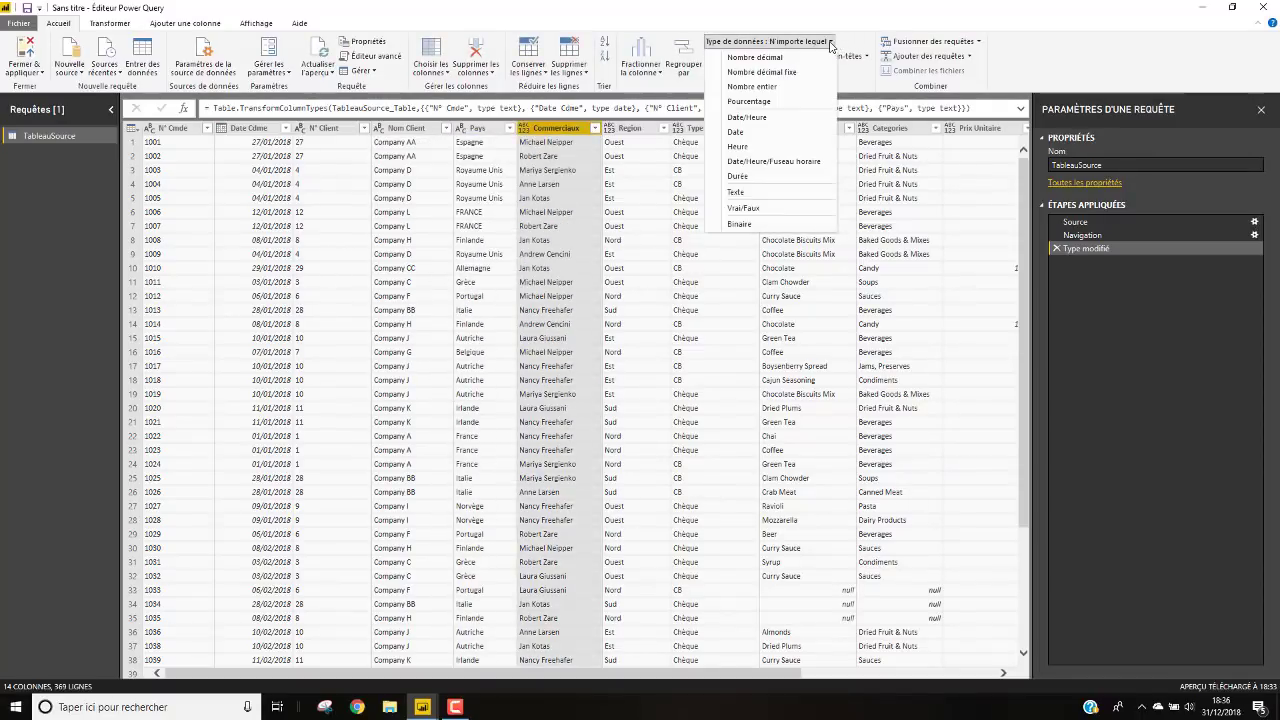
left_click(737, 193)
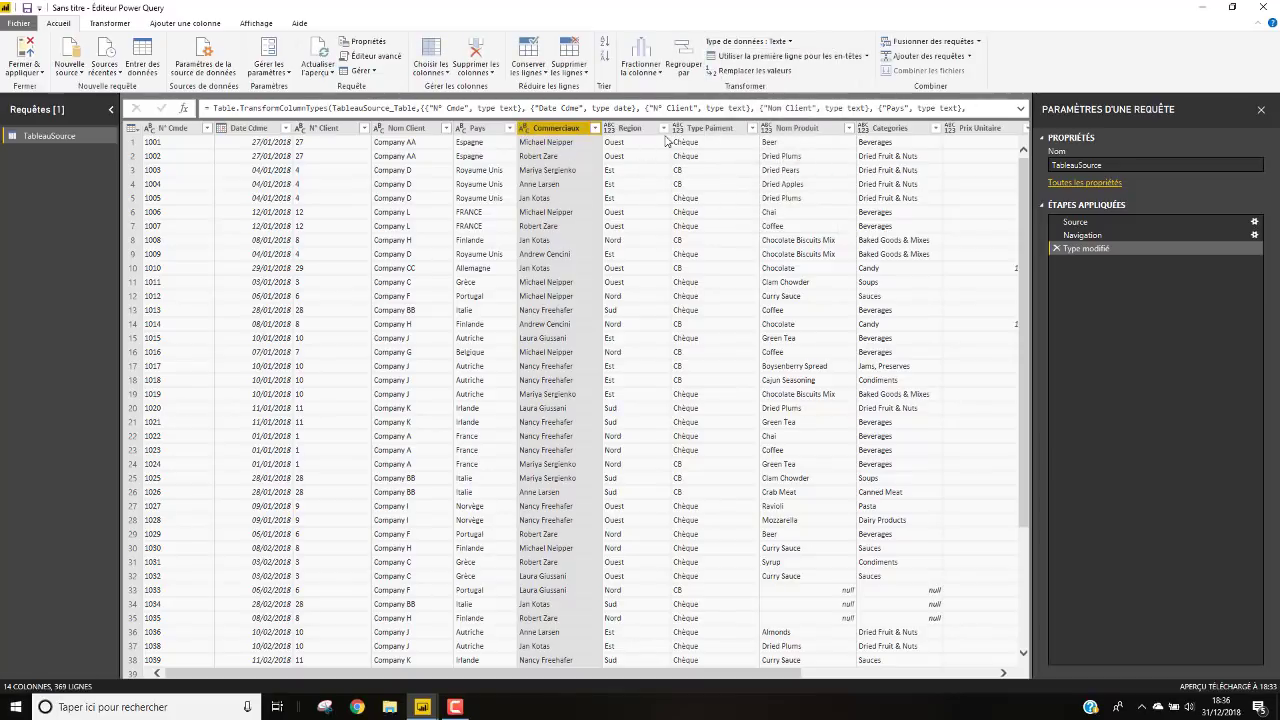
left_click(630, 128)
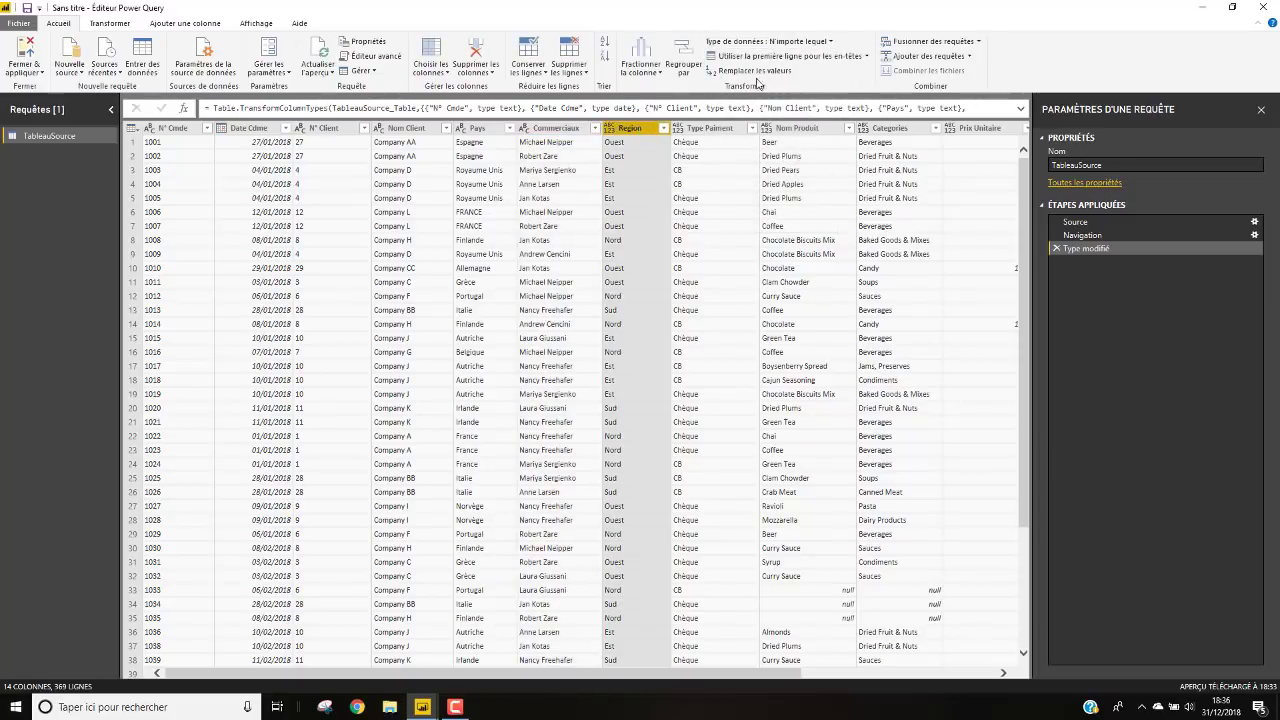
left_click(829, 42)
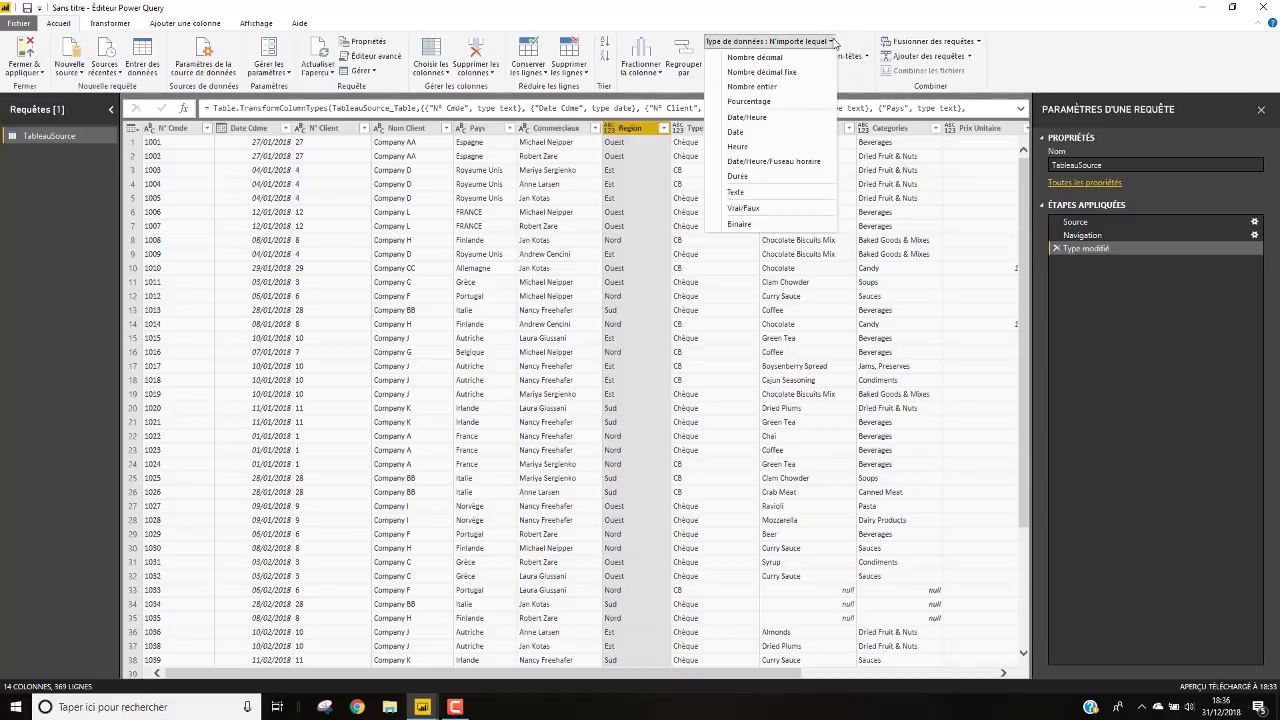
left_click(742, 194)
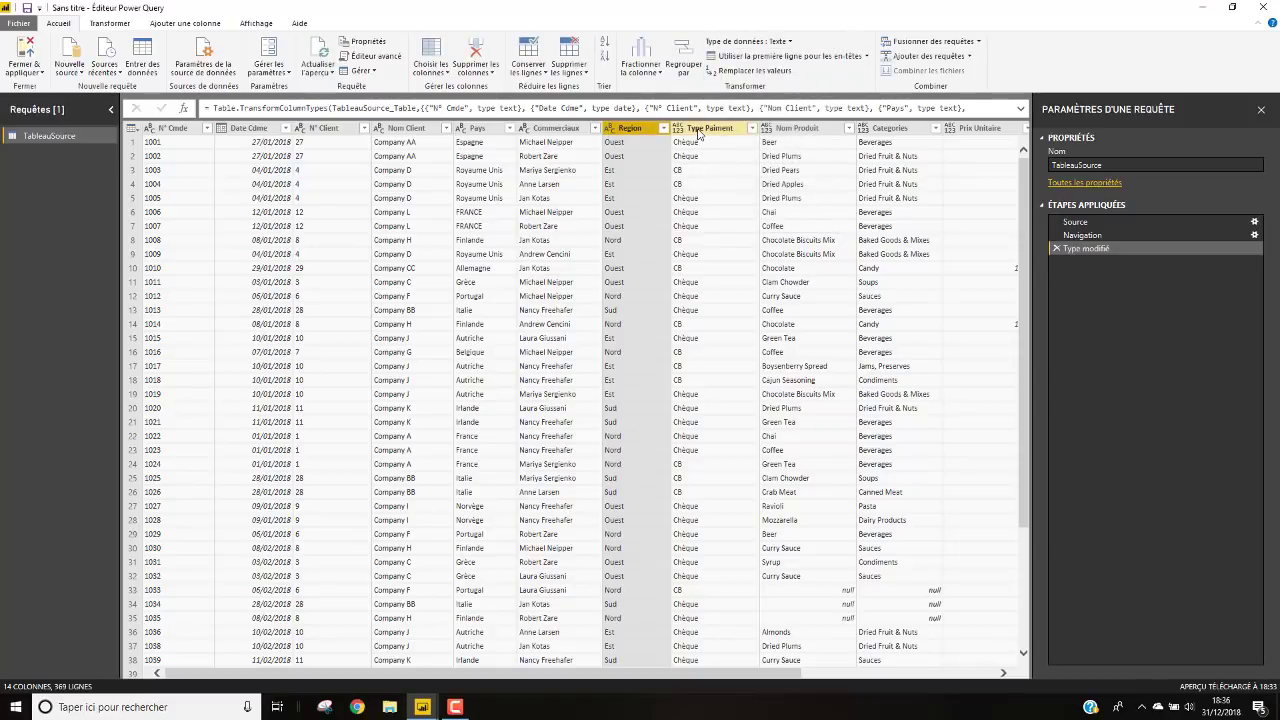
Step: Set the data type of the Type Paiment and Nom Produit columns to Texte
left_click(712, 129)
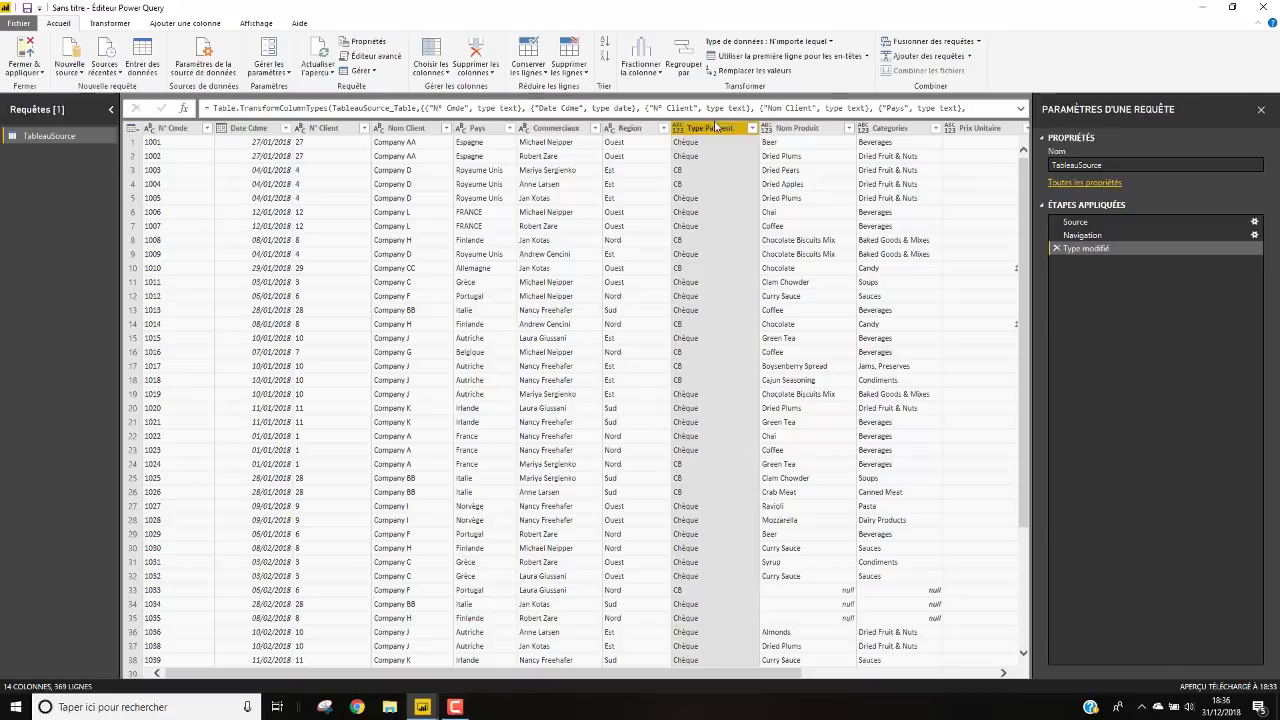
left_click(829, 42)
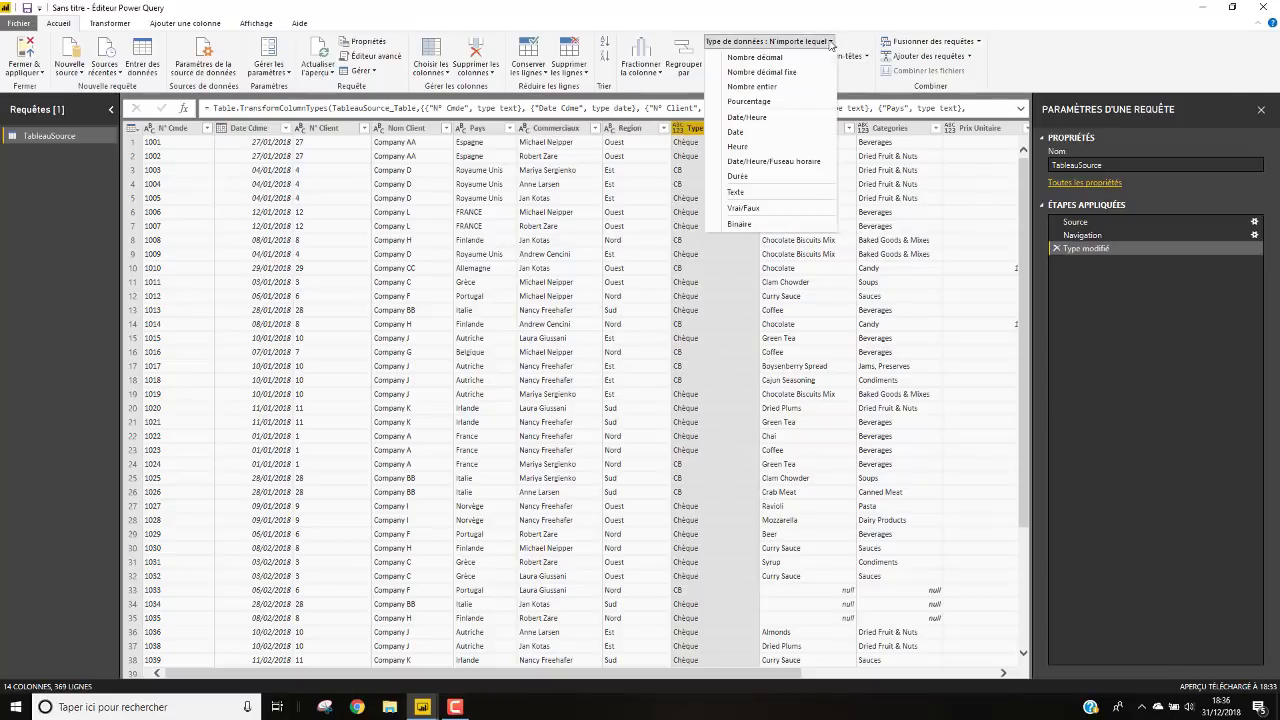
left_click(730, 188)
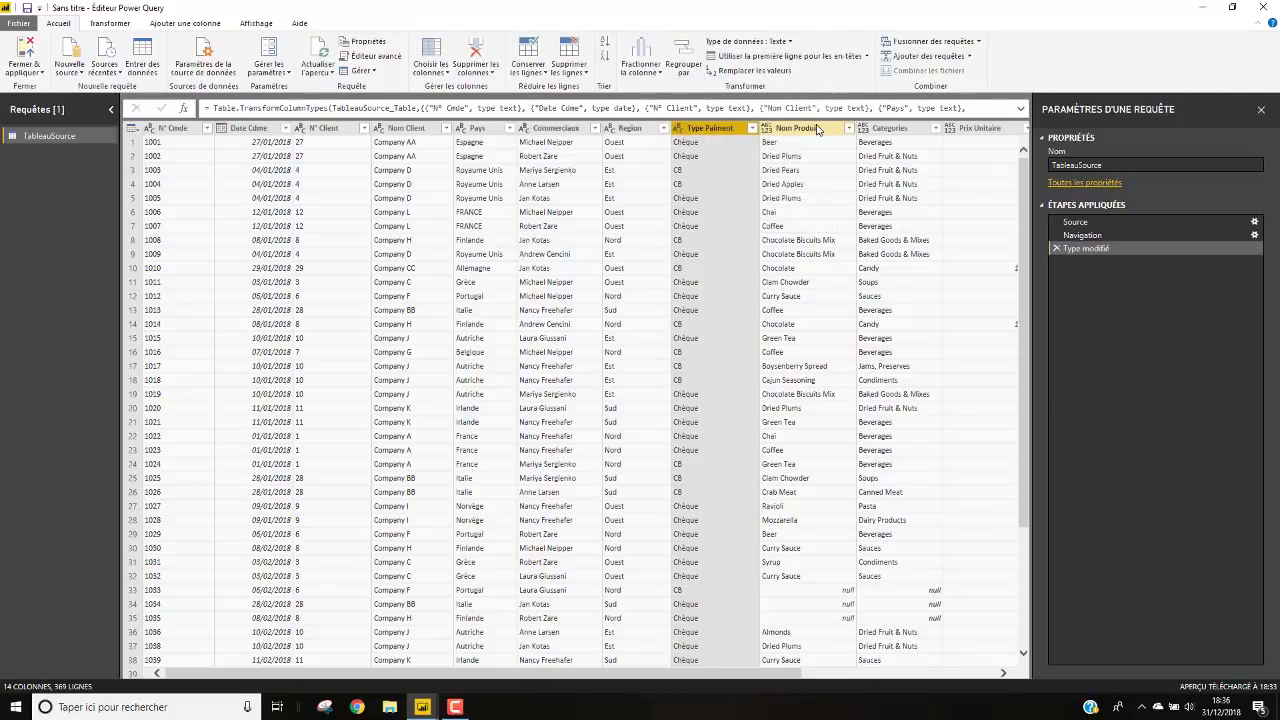
left_click(822, 130)
left_click(829, 42)
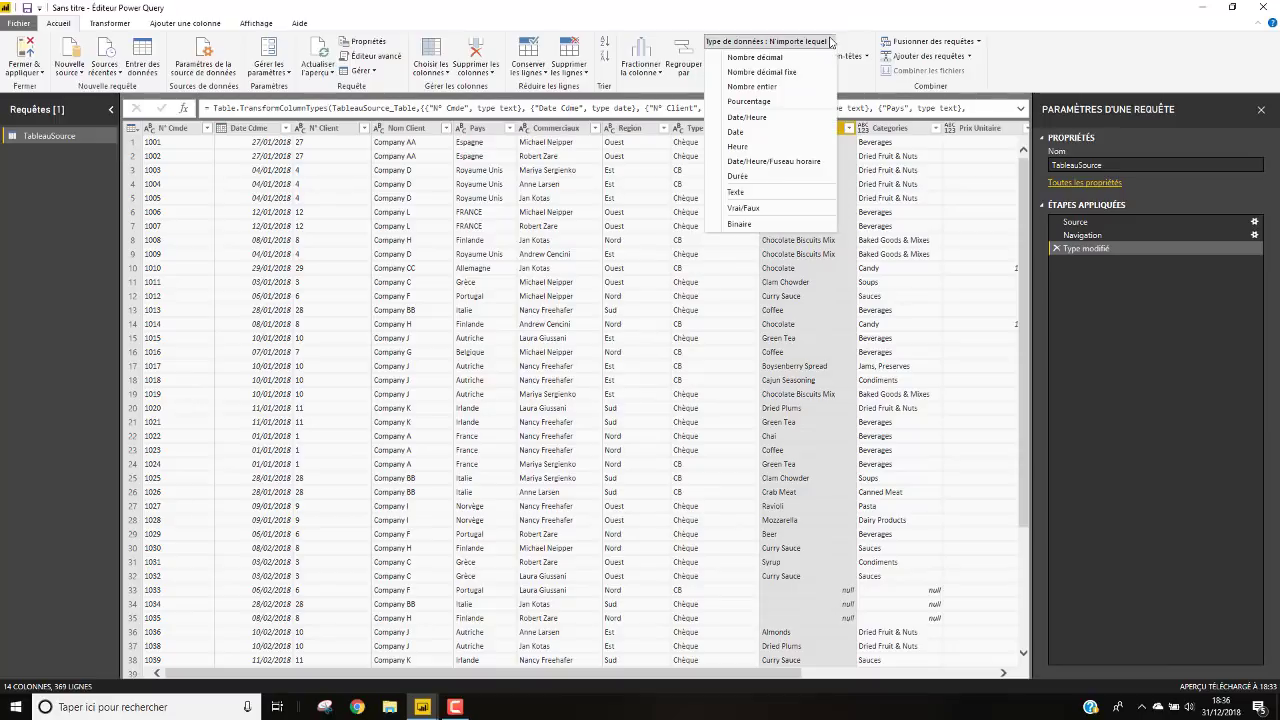
left_click(733, 190)
Step: Set the data type of the Categories column to Texte
left_click(888, 128)
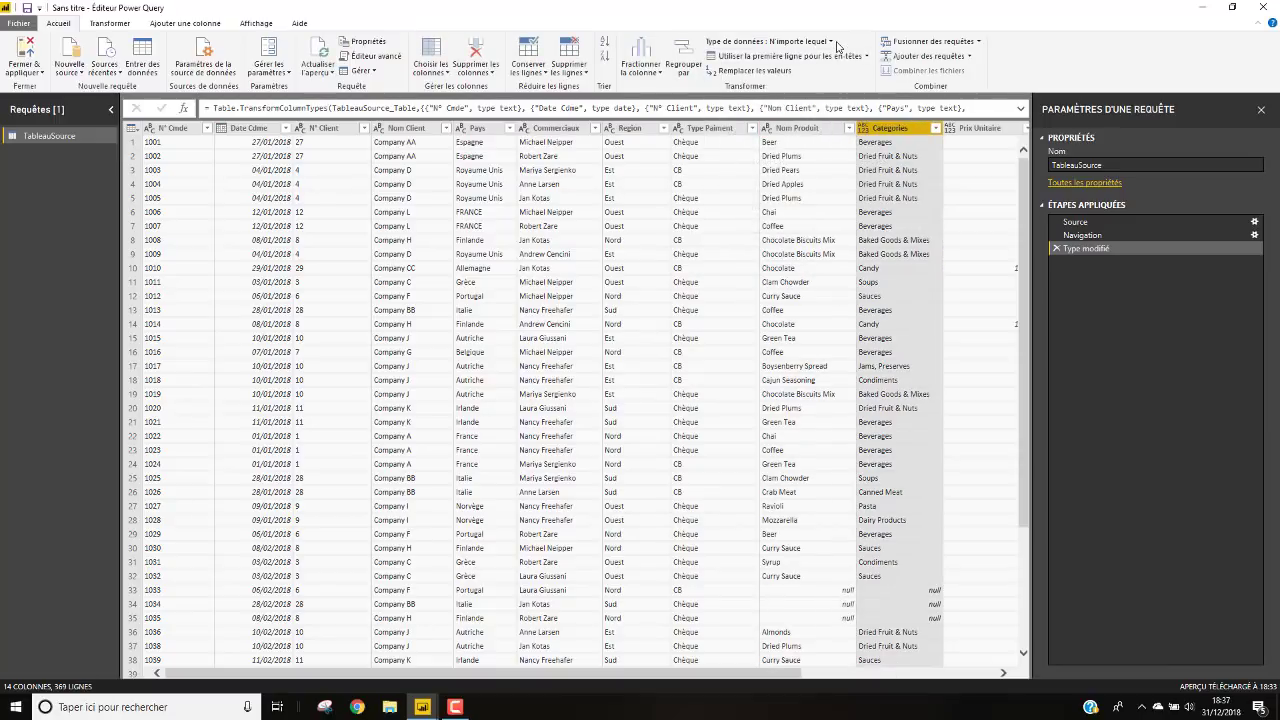
left_click(829, 42)
left_click(735, 192)
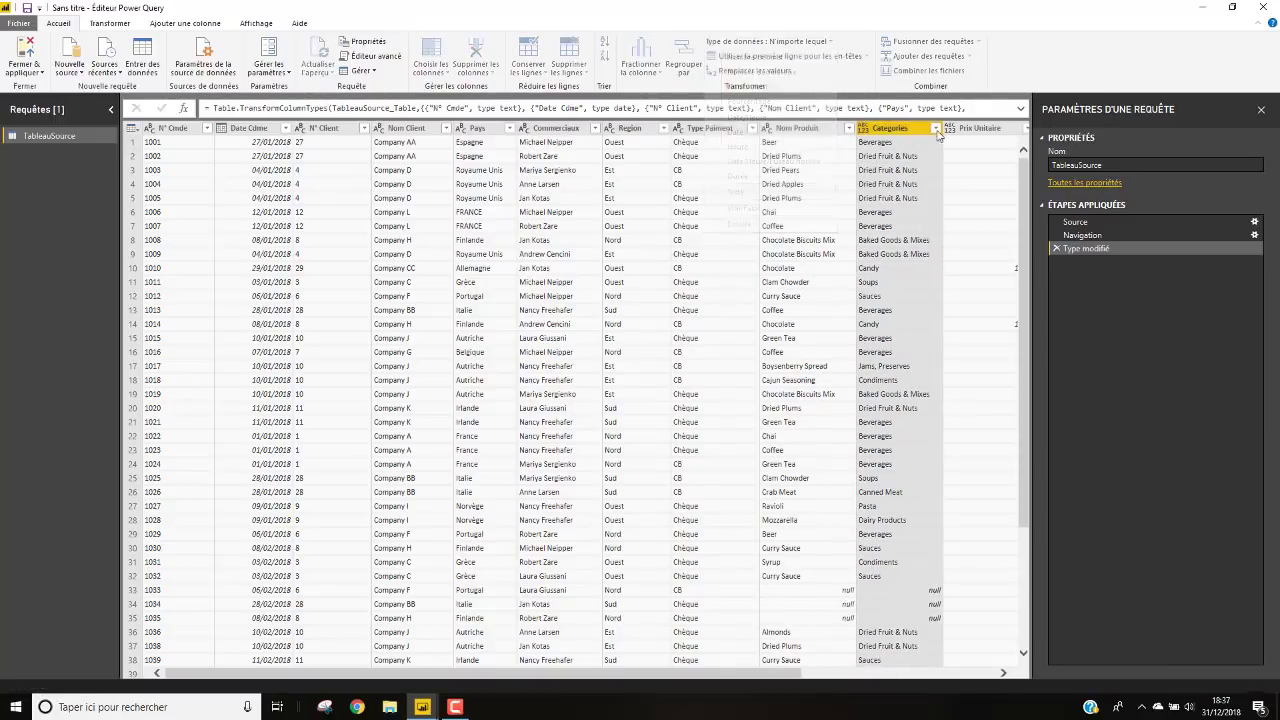
Step: Set the data type of the Prix Unitaire column to Nombre décimal and of the Quantité column to Nombre entier
left_click_drag(491, 678, 687, 678)
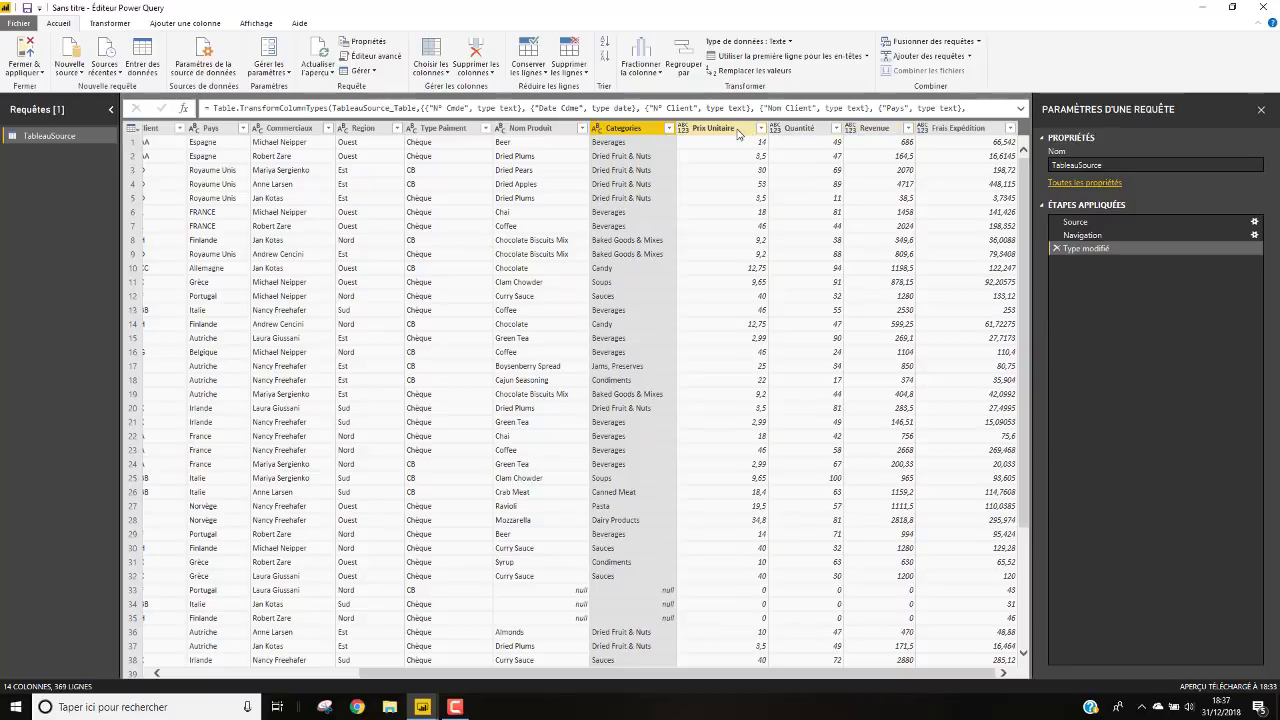
left_click(737, 130)
left_click(831, 41)
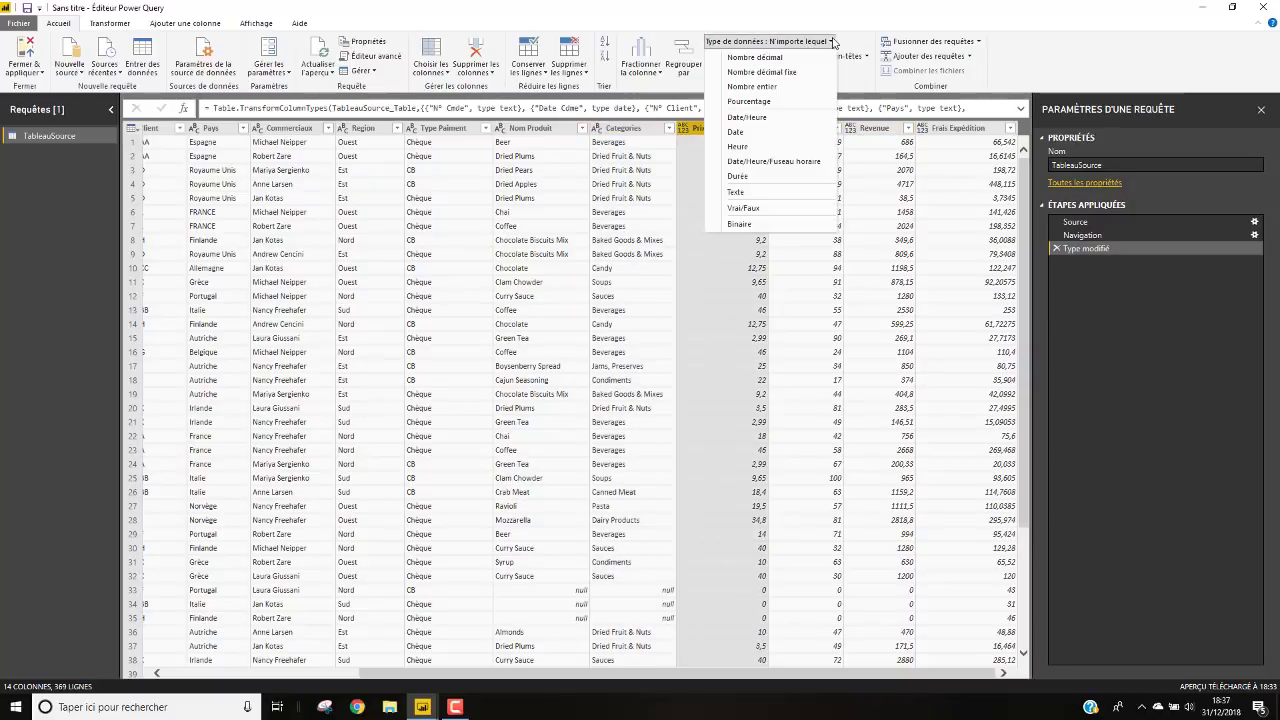
left_click(760, 62)
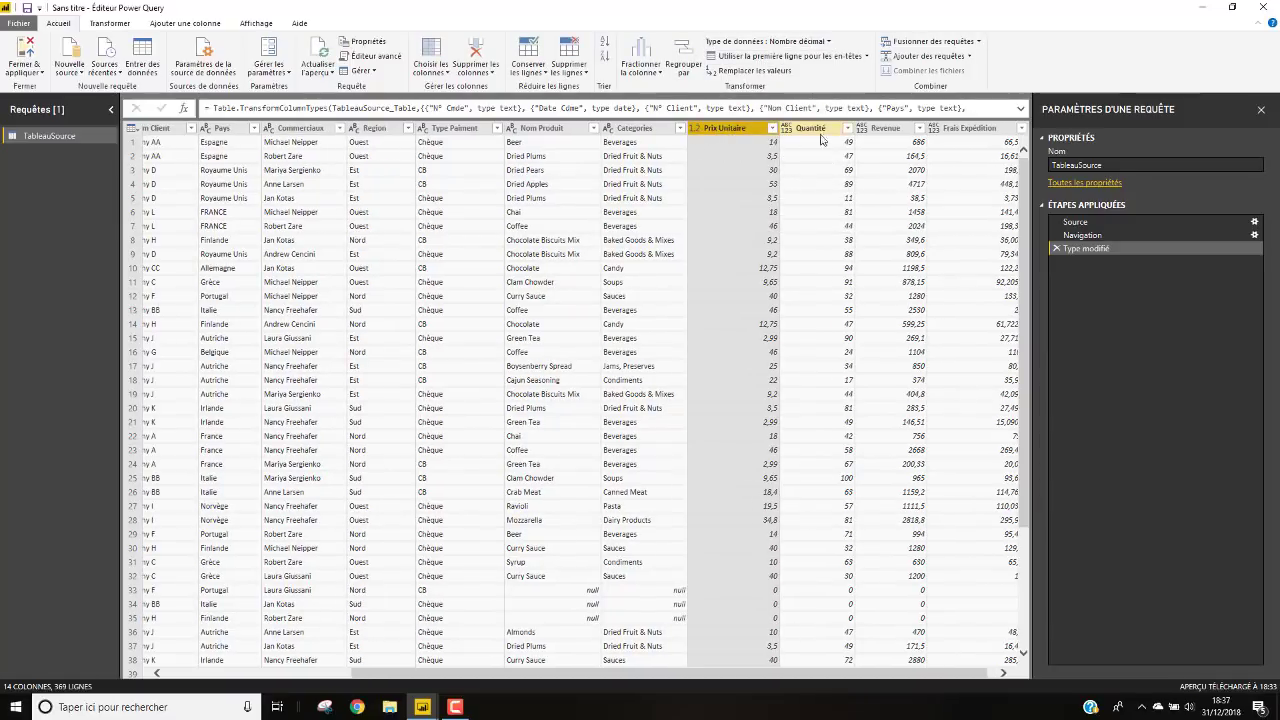
left_click(830, 133)
left_click(830, 41)
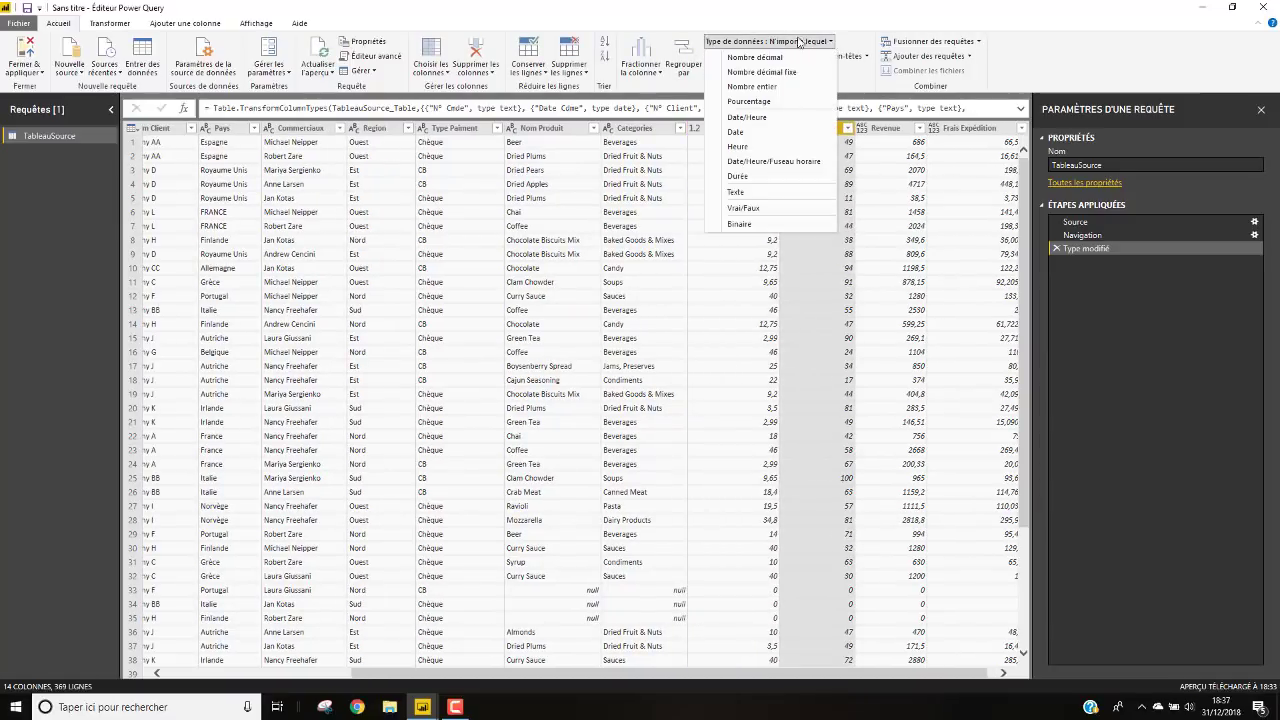
left_click(750, 87)
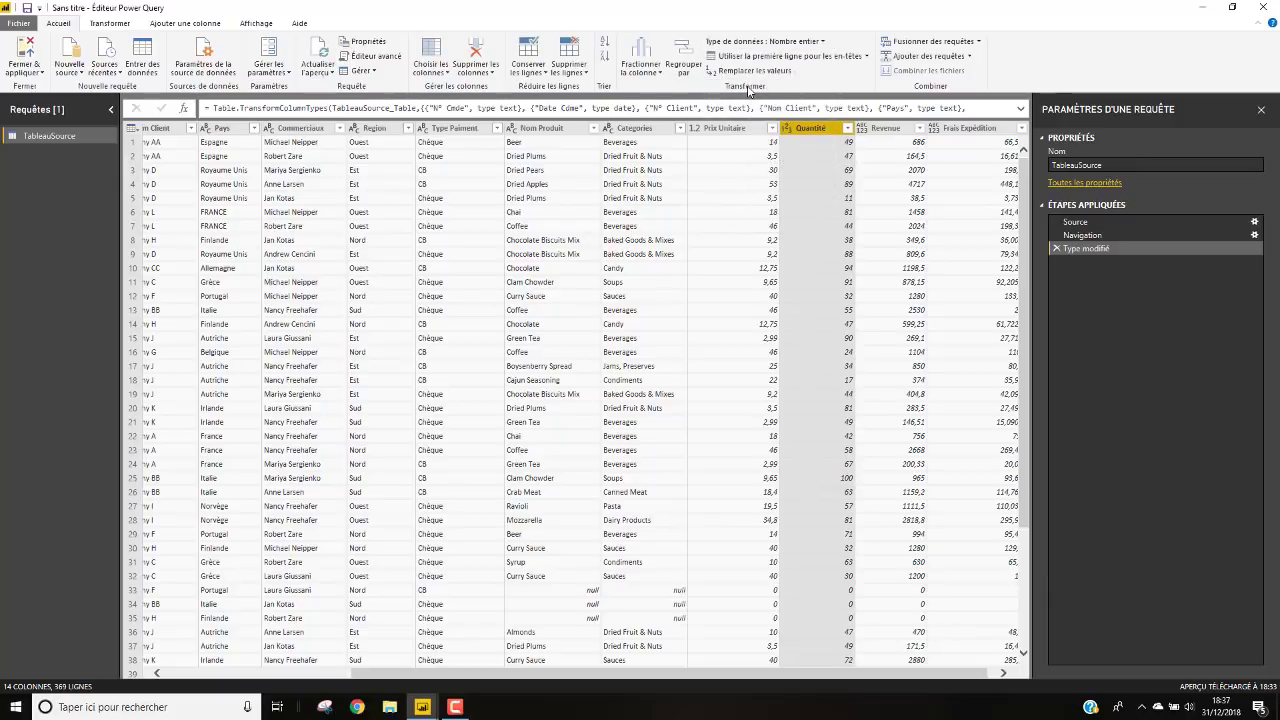
Step: Set the data type of the Revenue and Frais Expédition columns to Nombre décimal
left_click(896, 128)
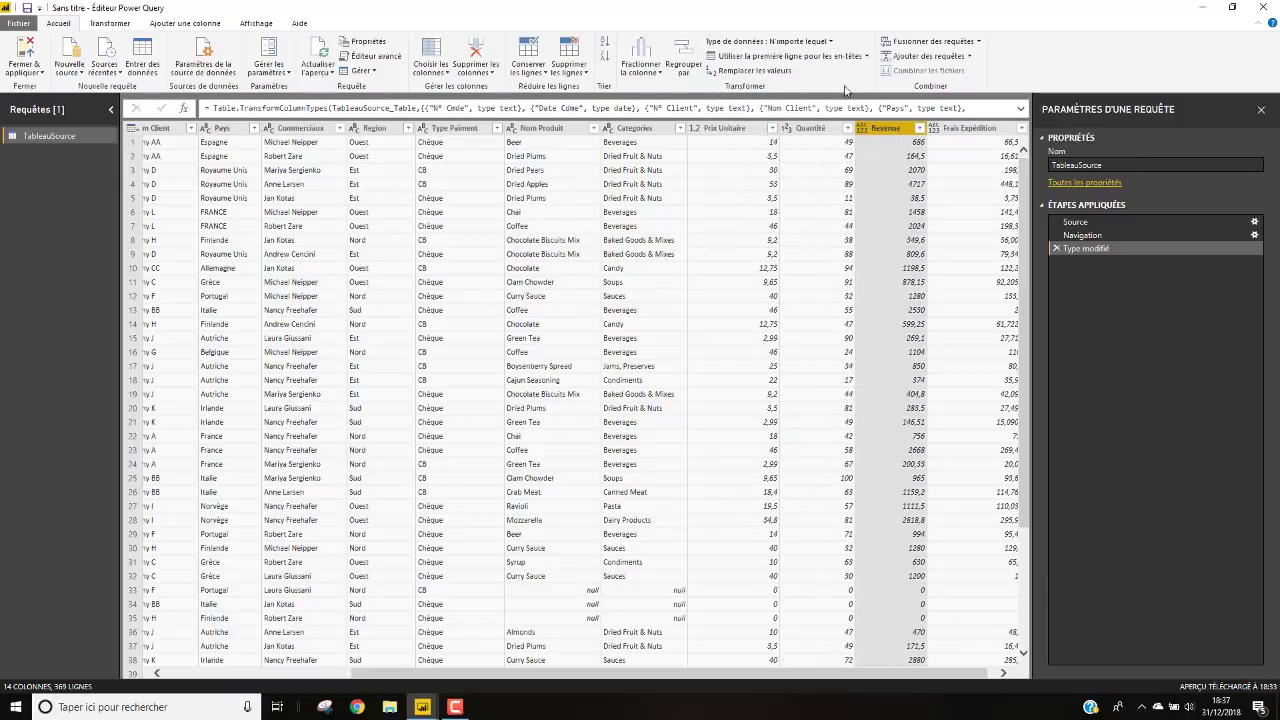
left_click(831, 42)
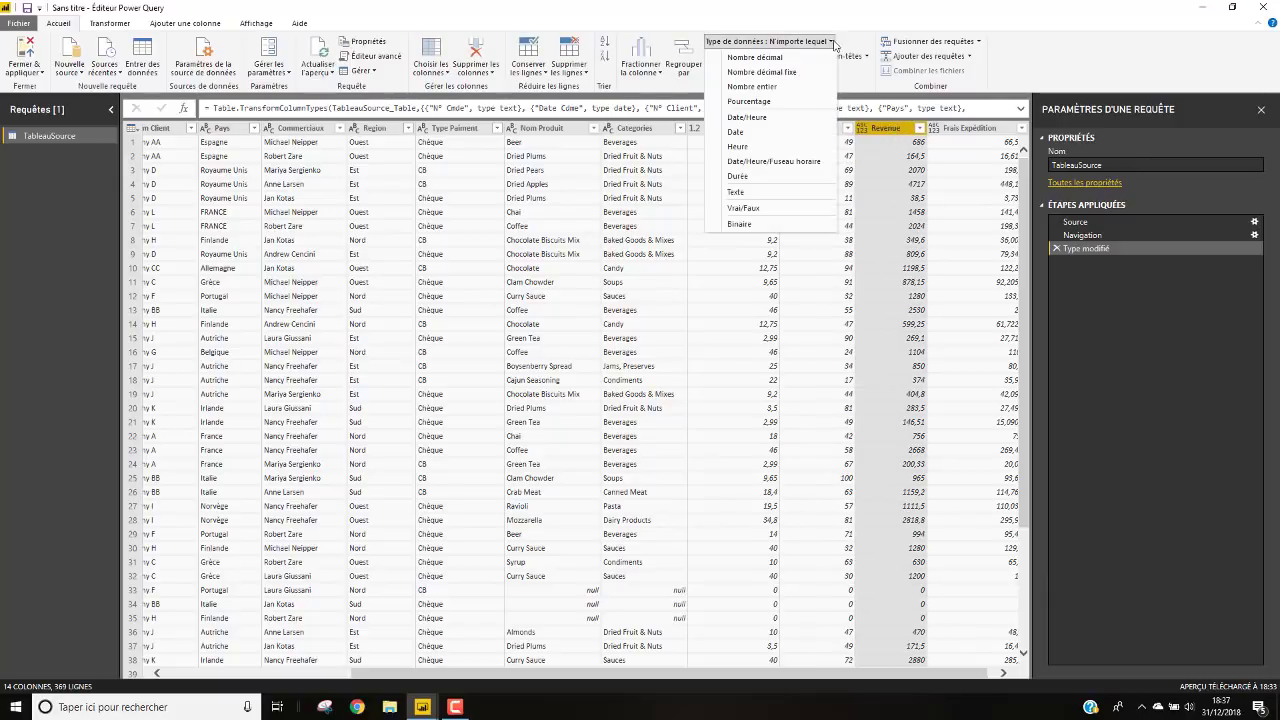
left_click(749, 60)
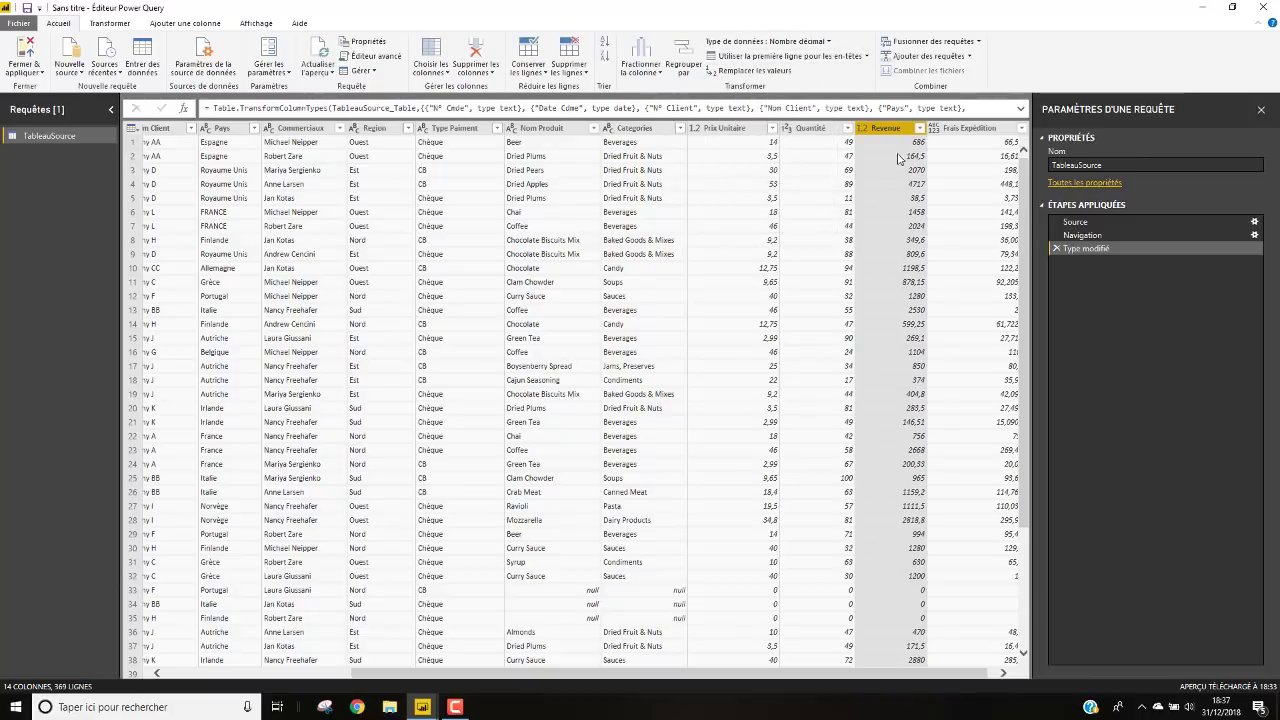
left_click(829, 42)
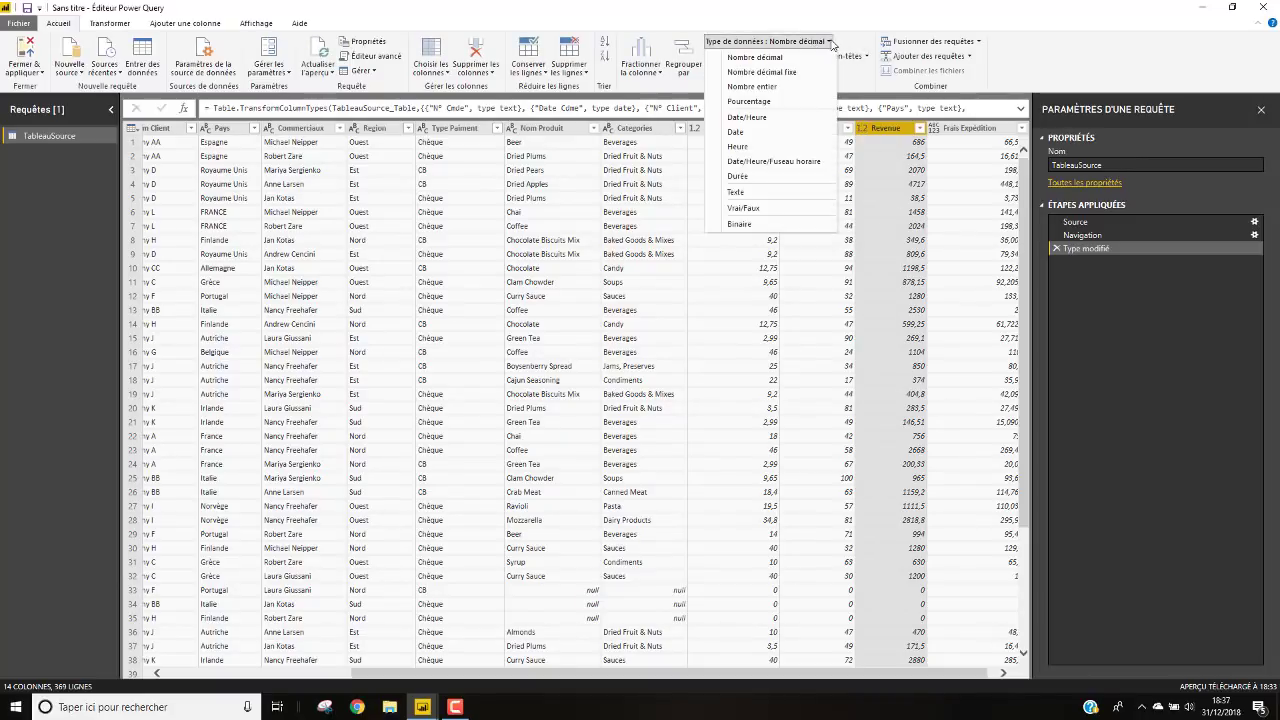
left_click(831, 42)
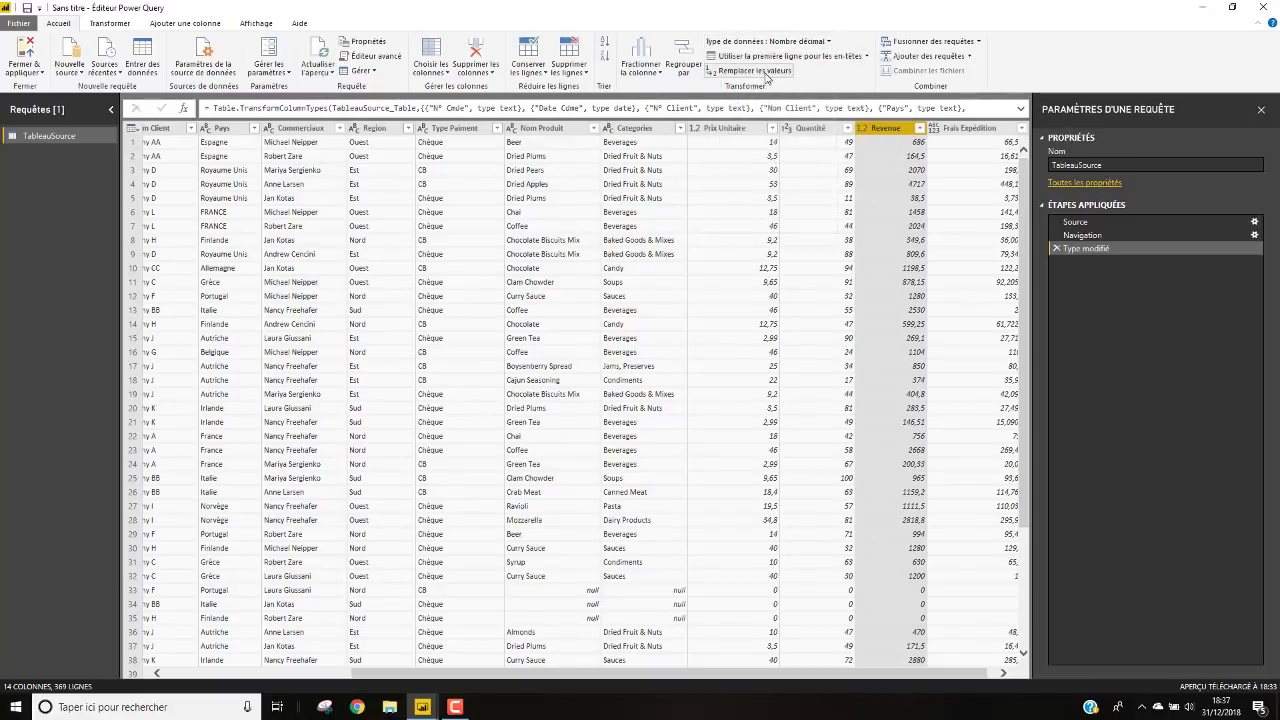
left_click(980, 128)
left_click(829, 42)
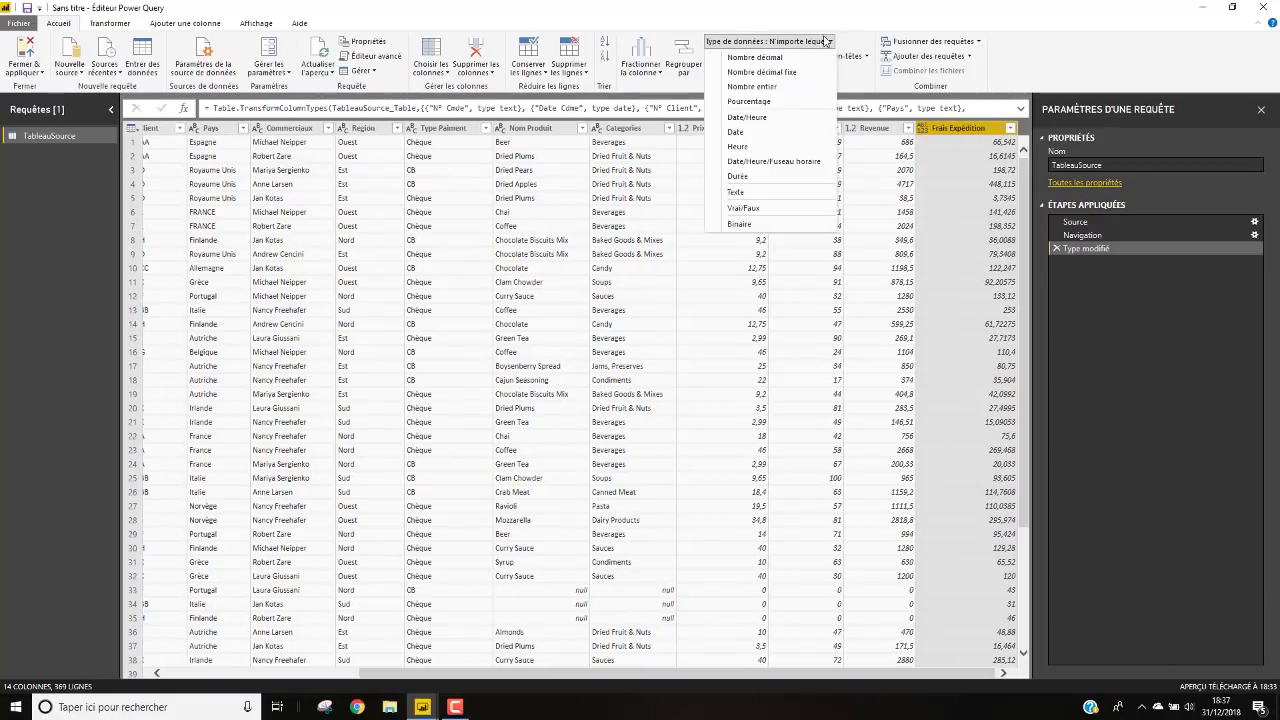
left_click(752, 58)
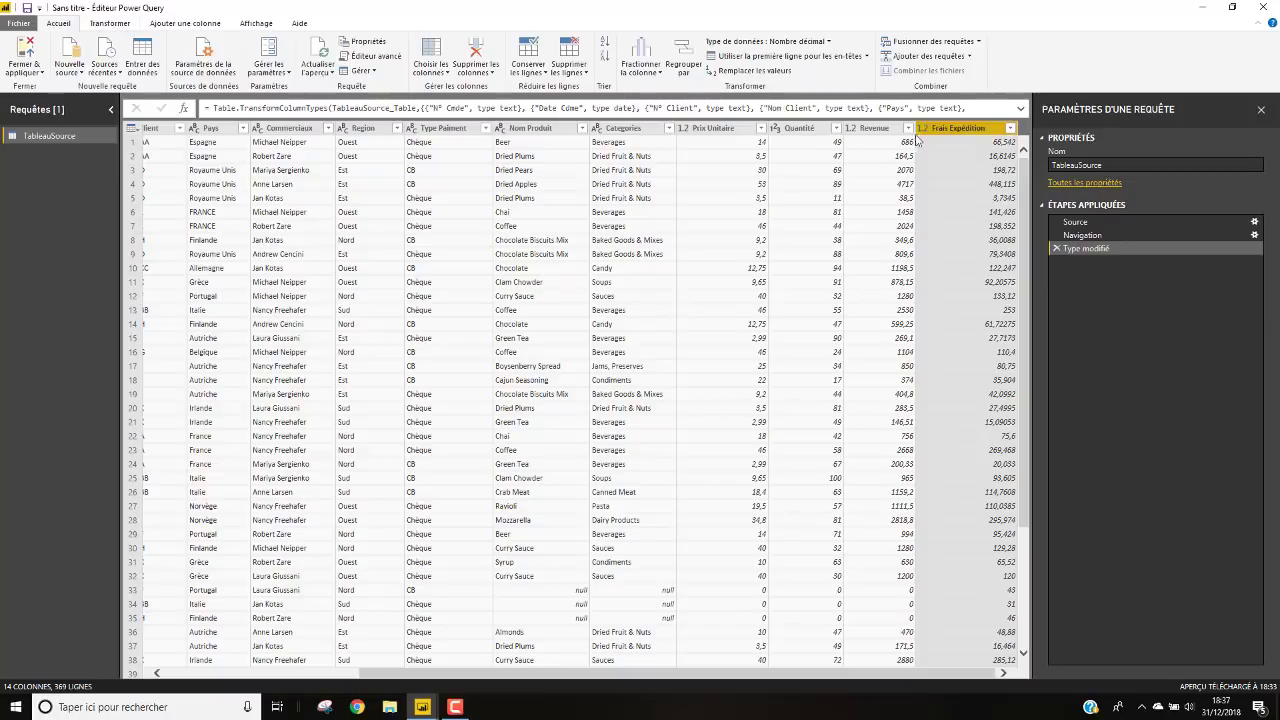
right_click(952, 133)
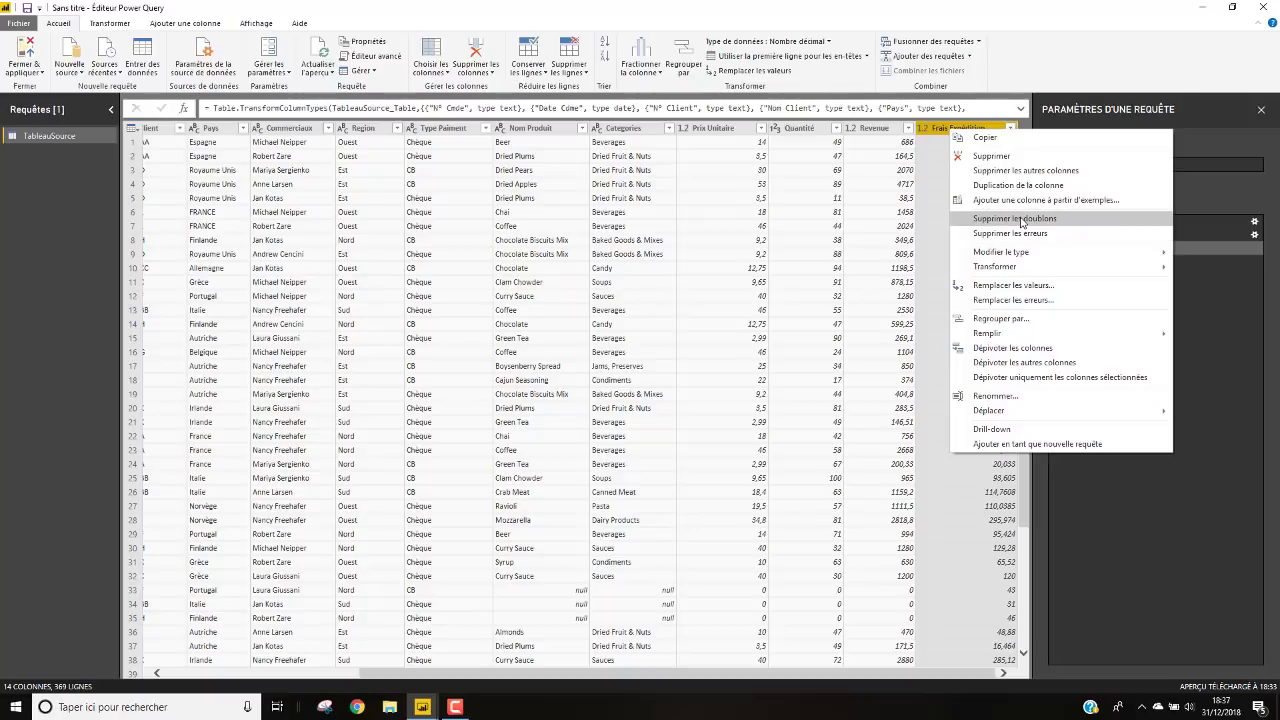
mouse_move(1021, 257)
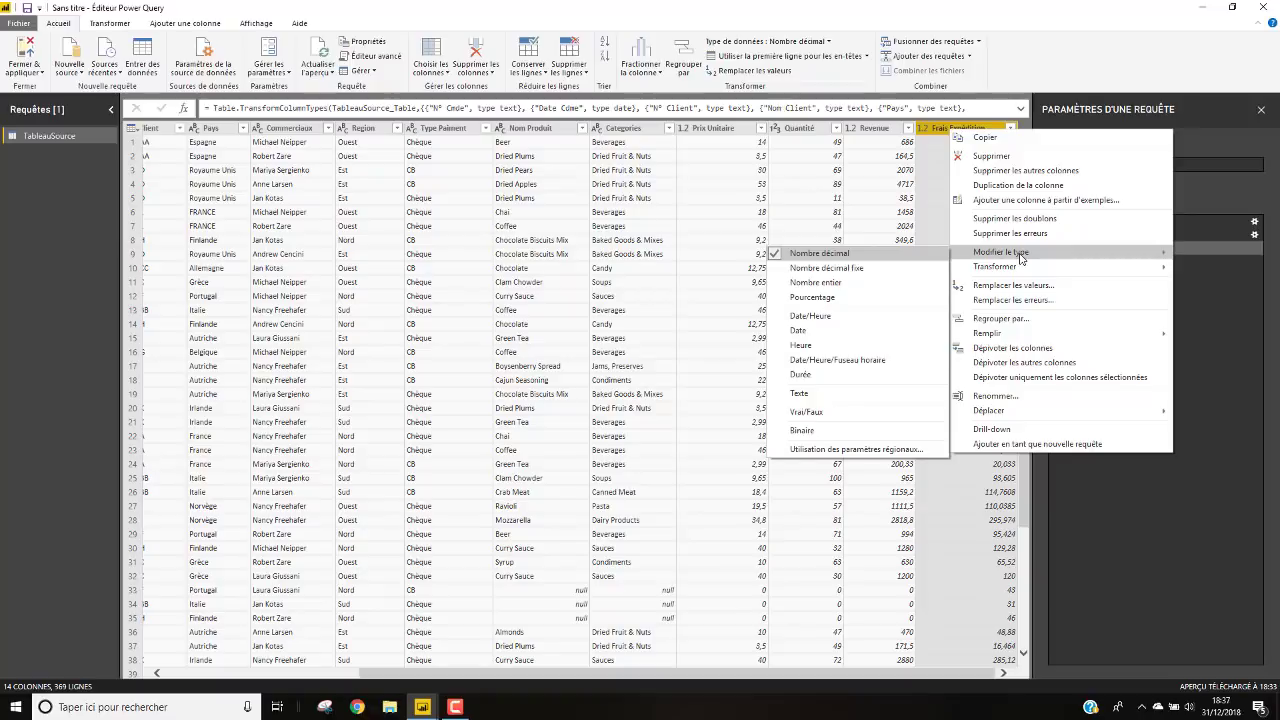
left_click(822, 450)
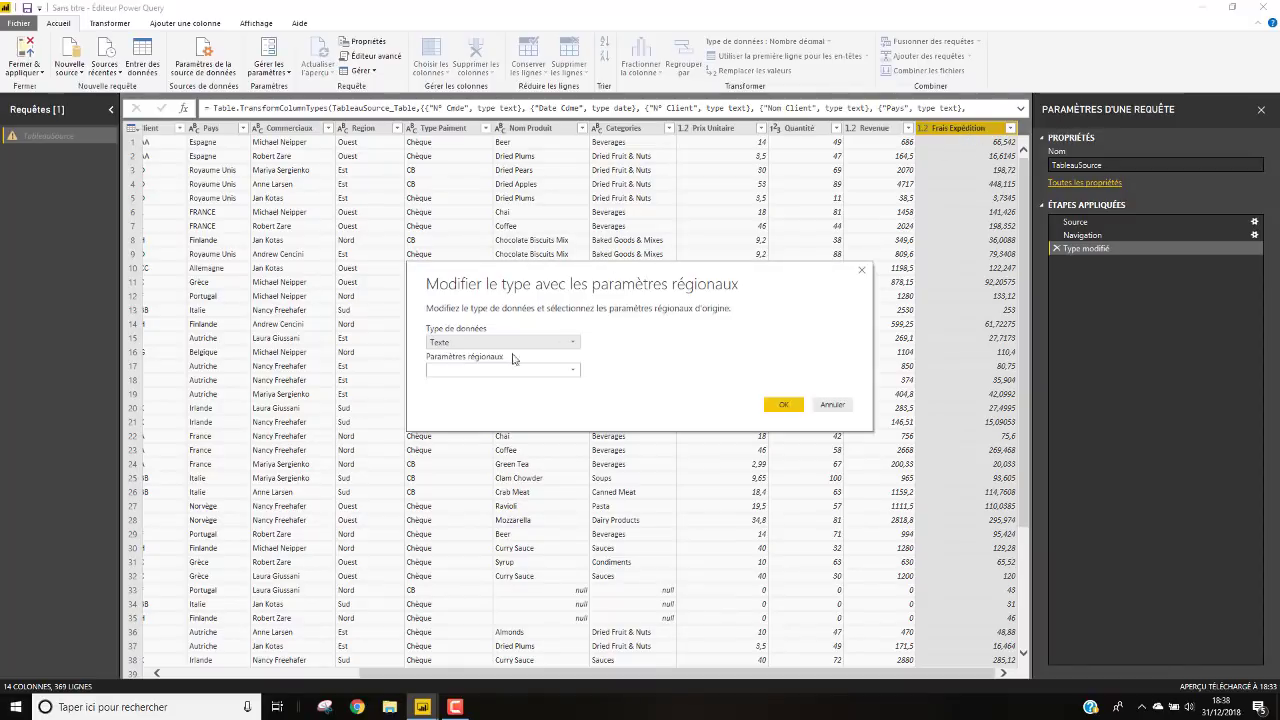
left_click(833, 404)
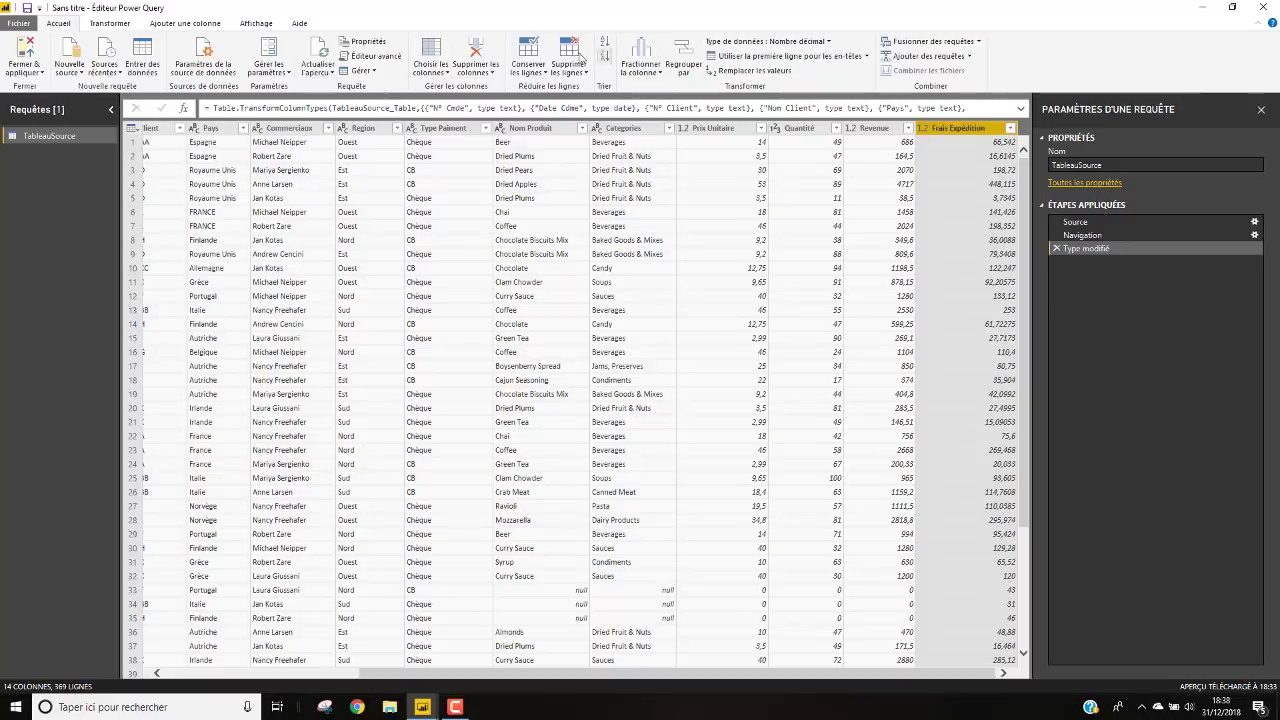
left_click(256, 23)
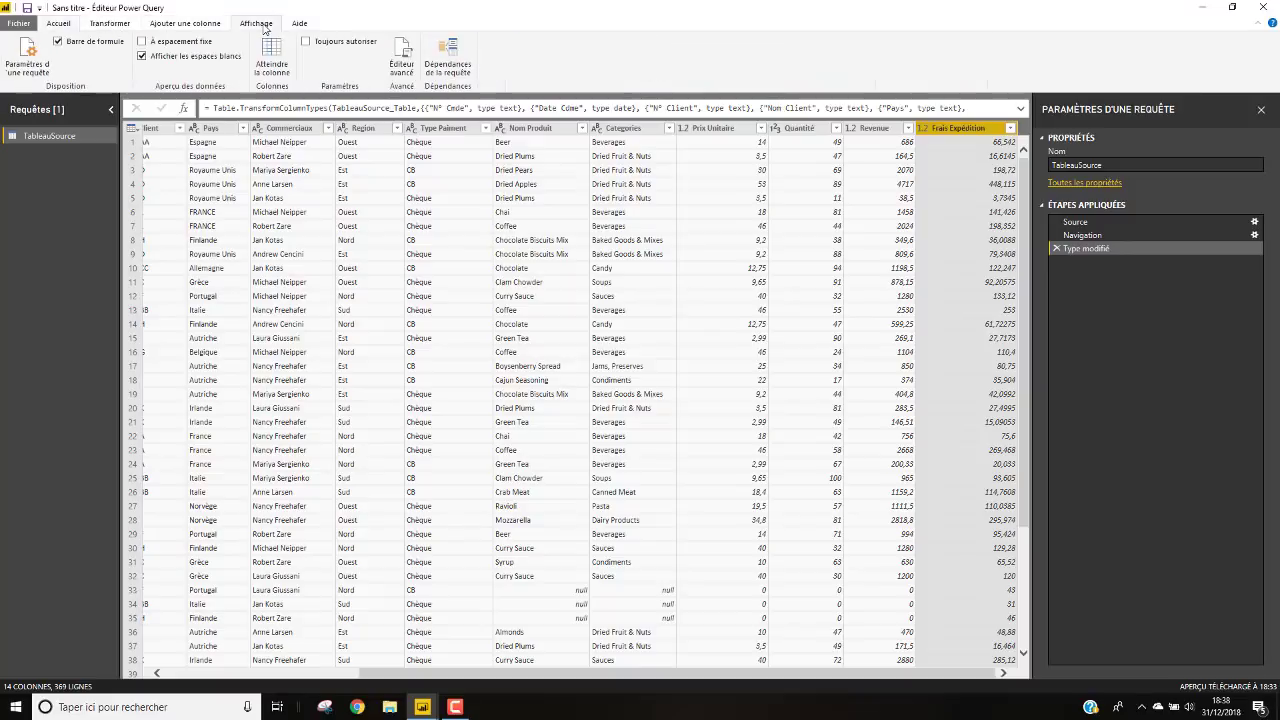
left_click(101, 23)
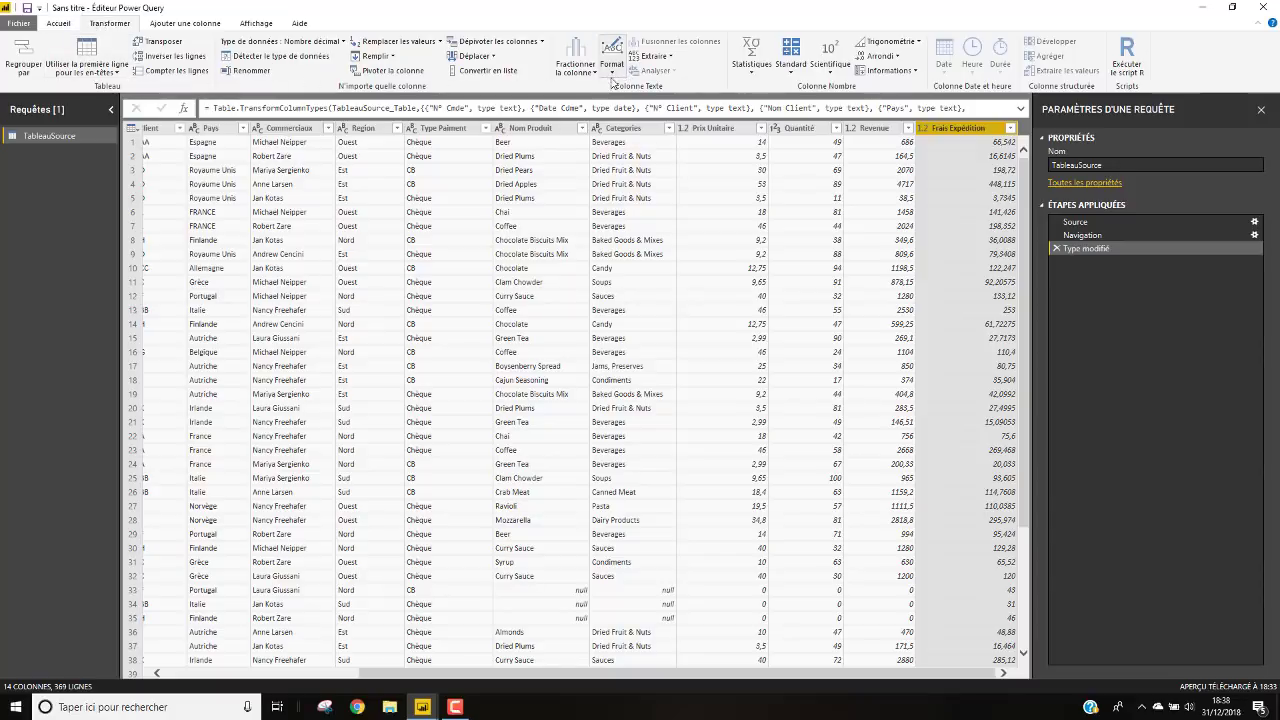
left_click(613, 72)
left_click(615, 75)
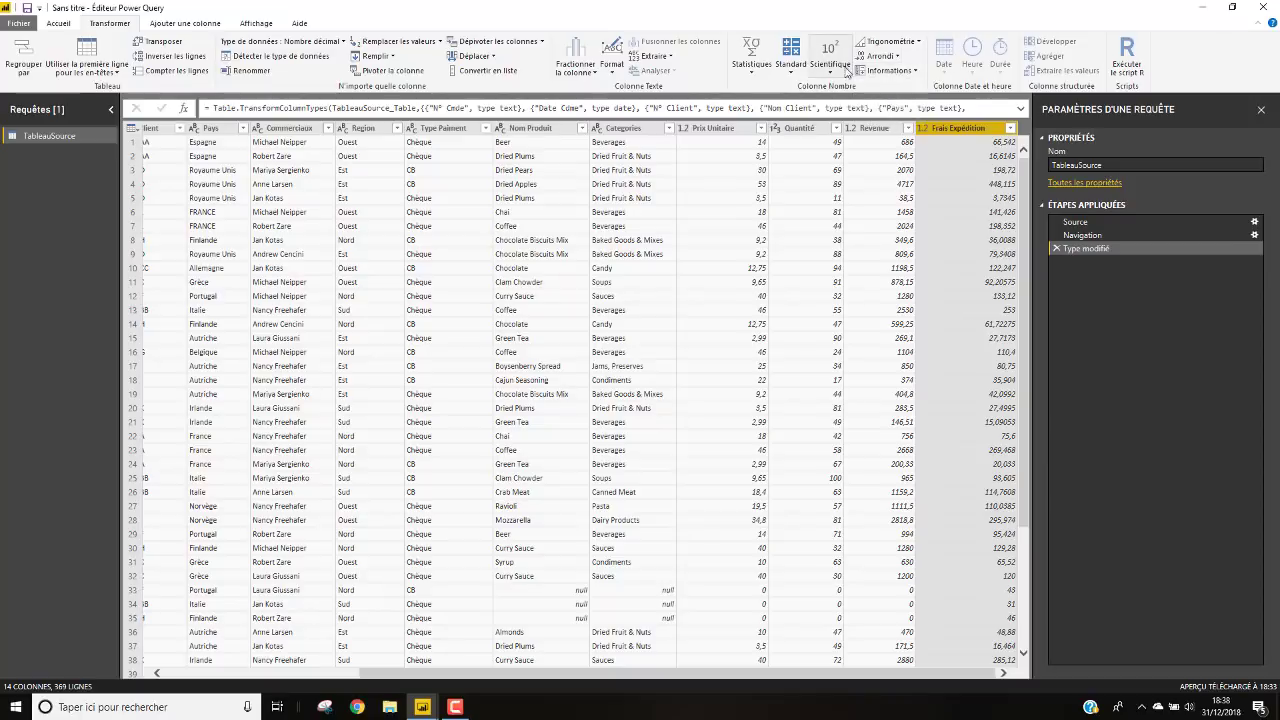
left_click(790, 70)
left_click(752, 70)
left_click(752, 72)
left_click(752, 78)
left_click(812, 157)
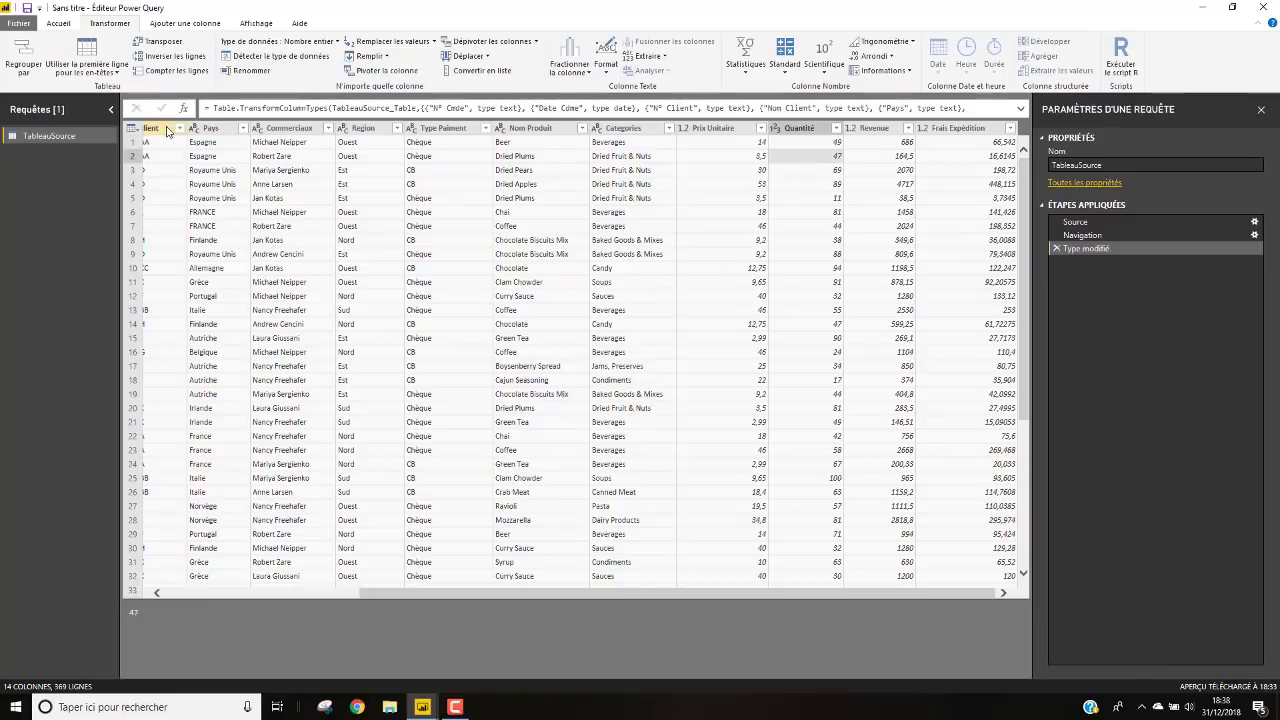
left_click_drag(750, 594, 556, 594)
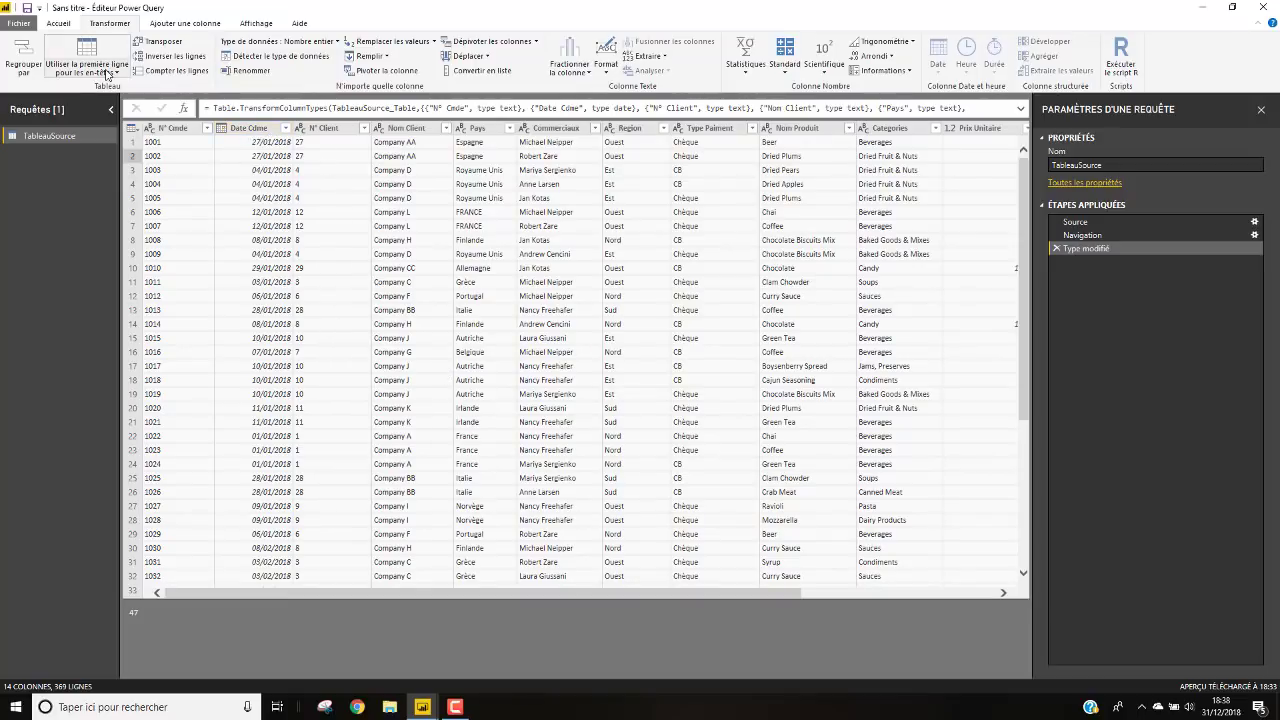
left_click(258, 24)
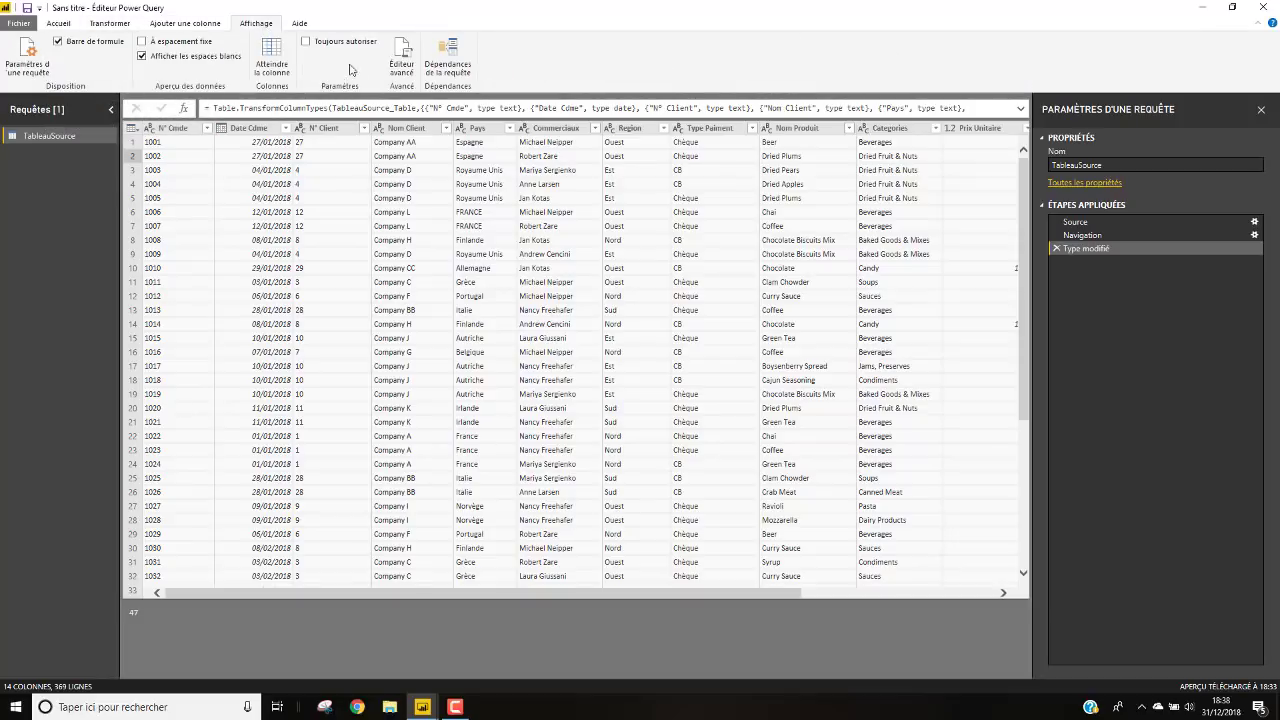
Step: Close Power Query with the changes applied and display the TableauSource rows in the data view
left_click(60, 24)
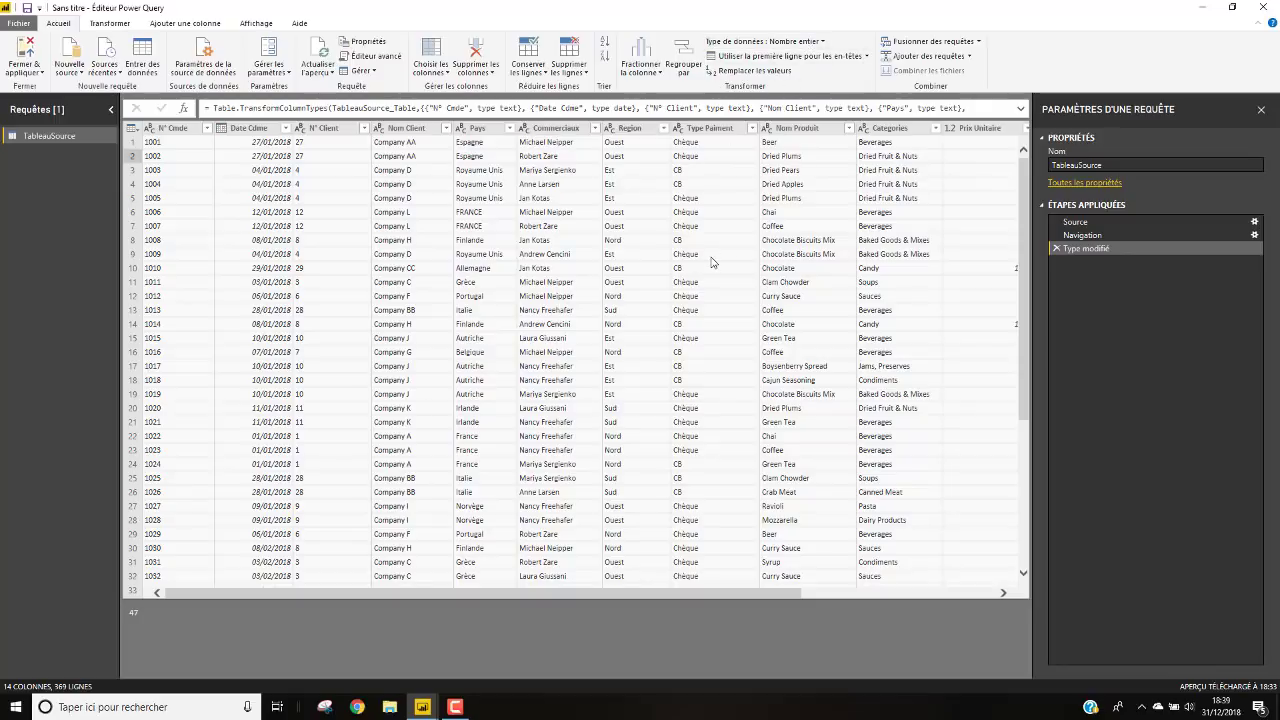
left_click(39, 73)
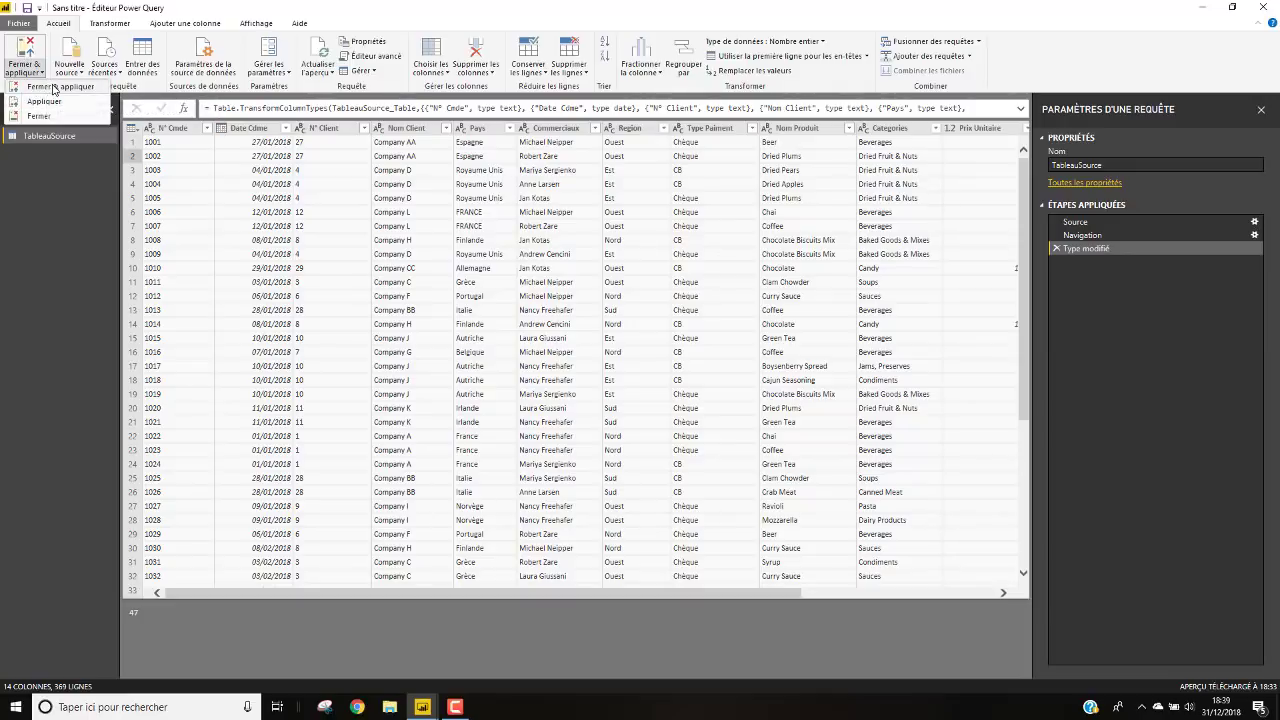
left_click(54, 88)
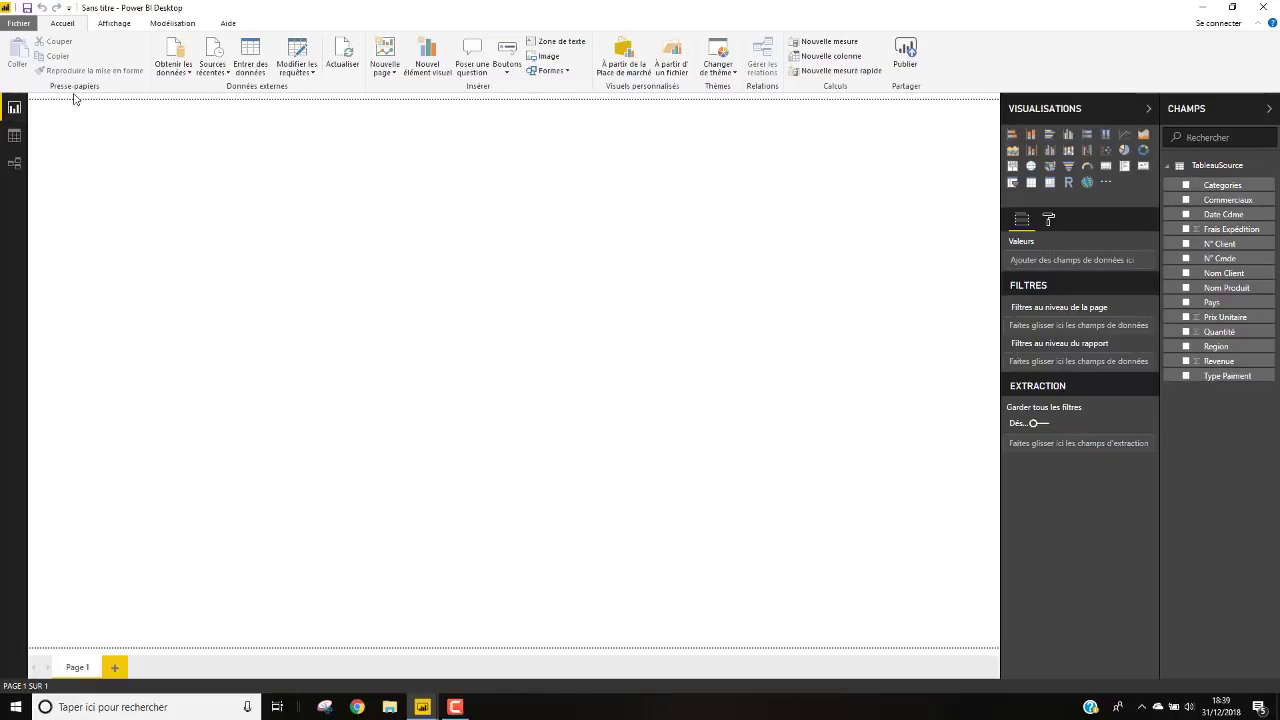
left_click(14, 137)
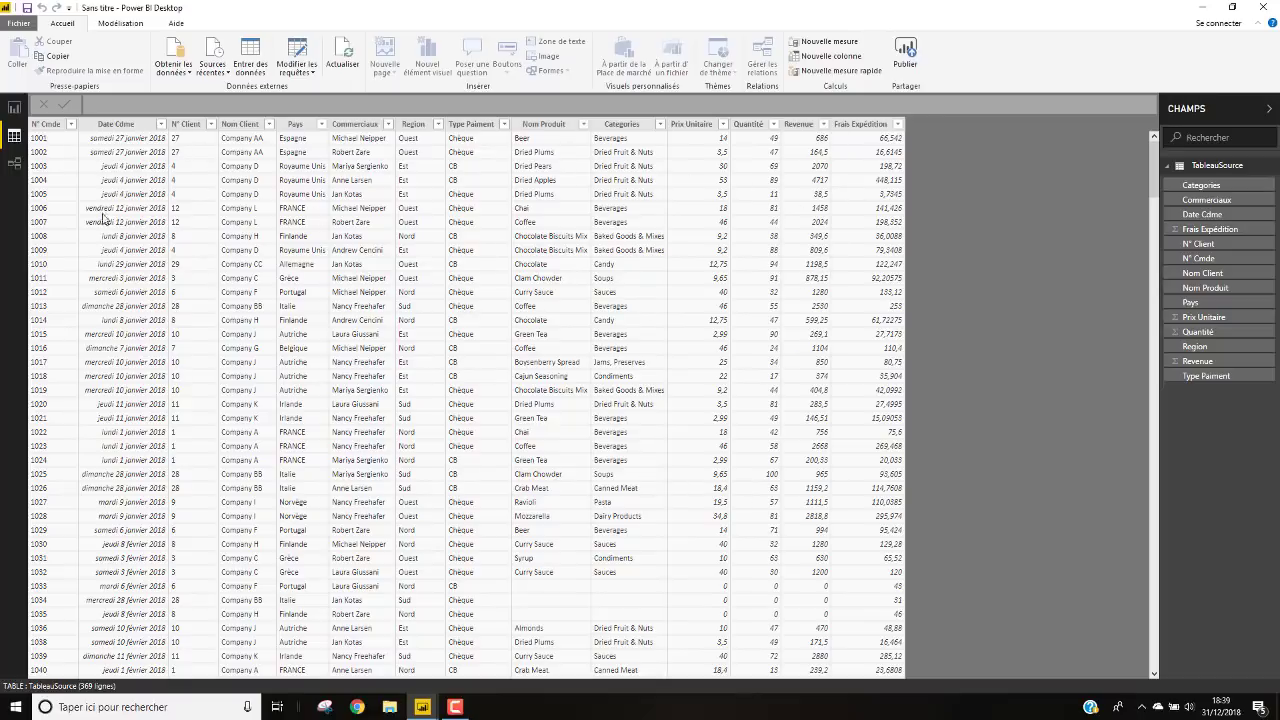
Step: Examine the sort and date filter options of the Date Cdme column and look through the table's rows
left_click(155, 125)
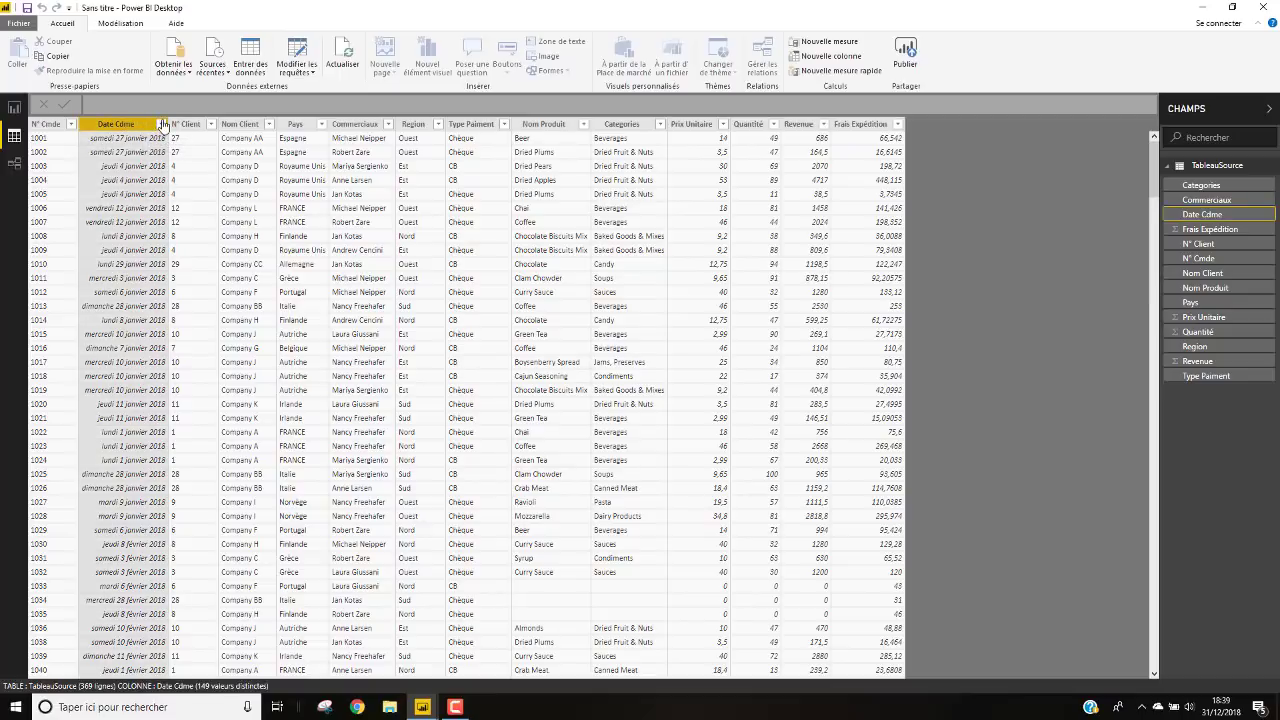
left_click(163, 124)
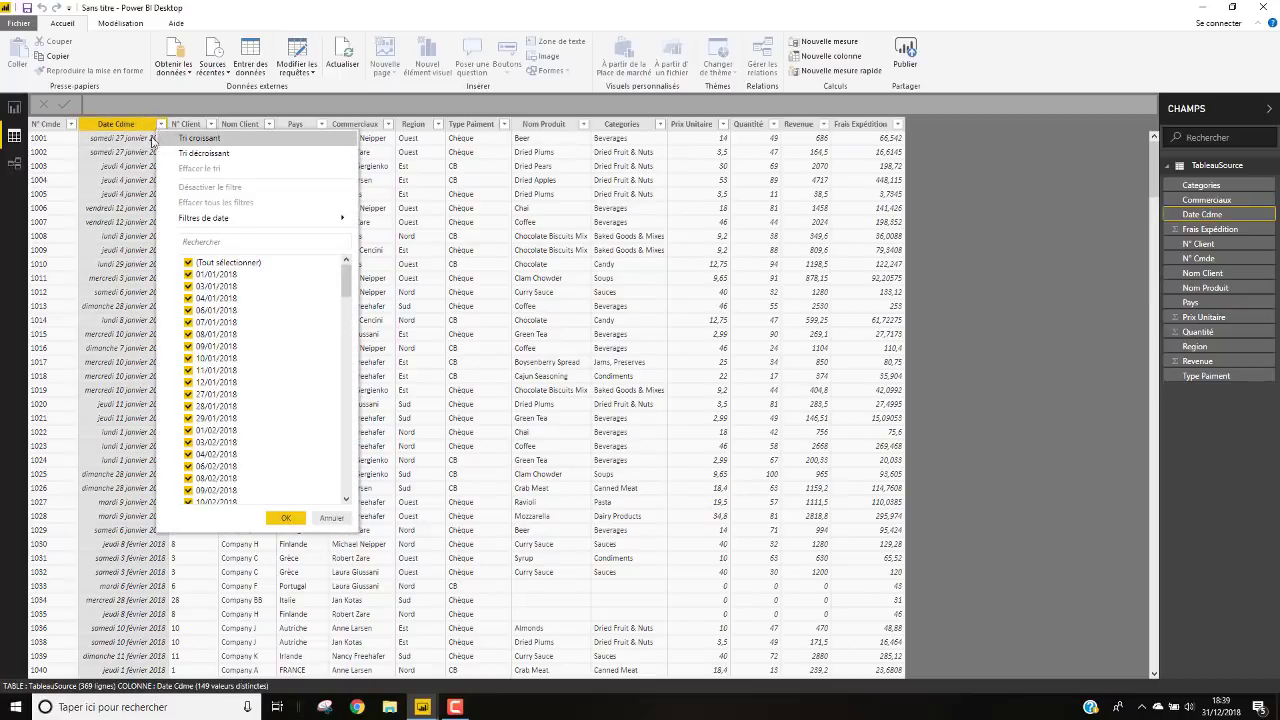
mouse_move(232, 223)
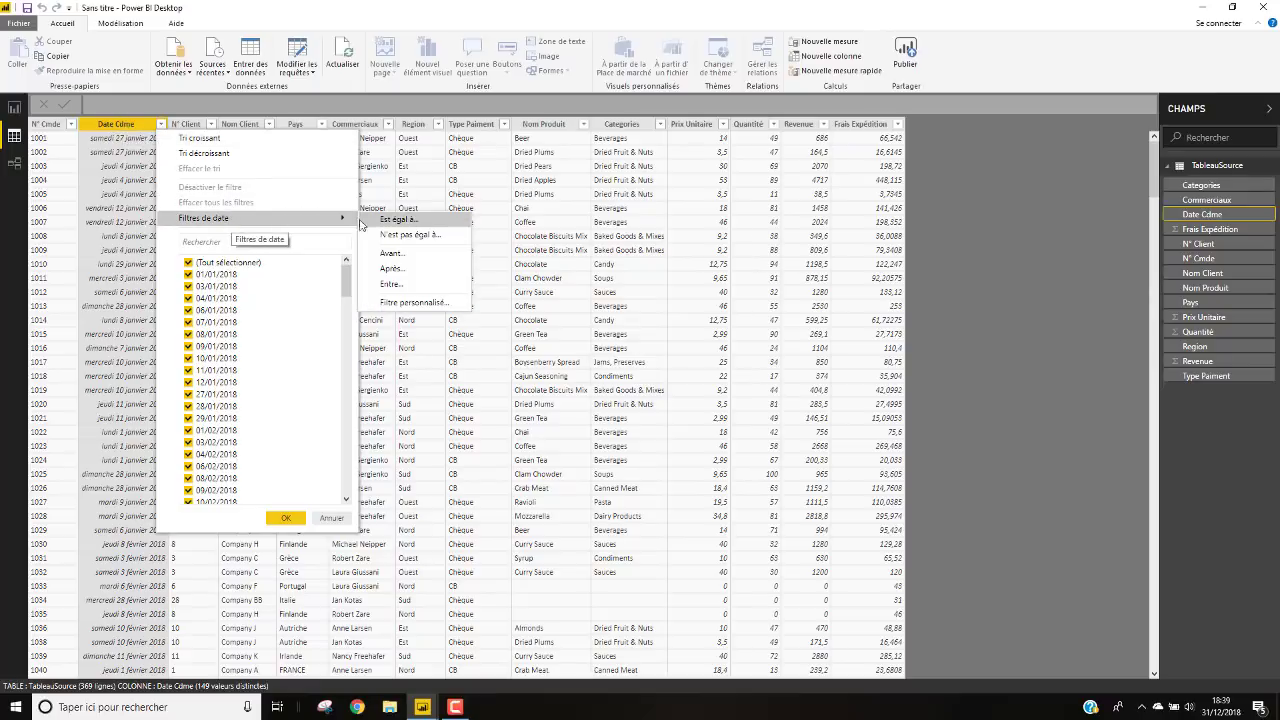
left_click(135, 133)
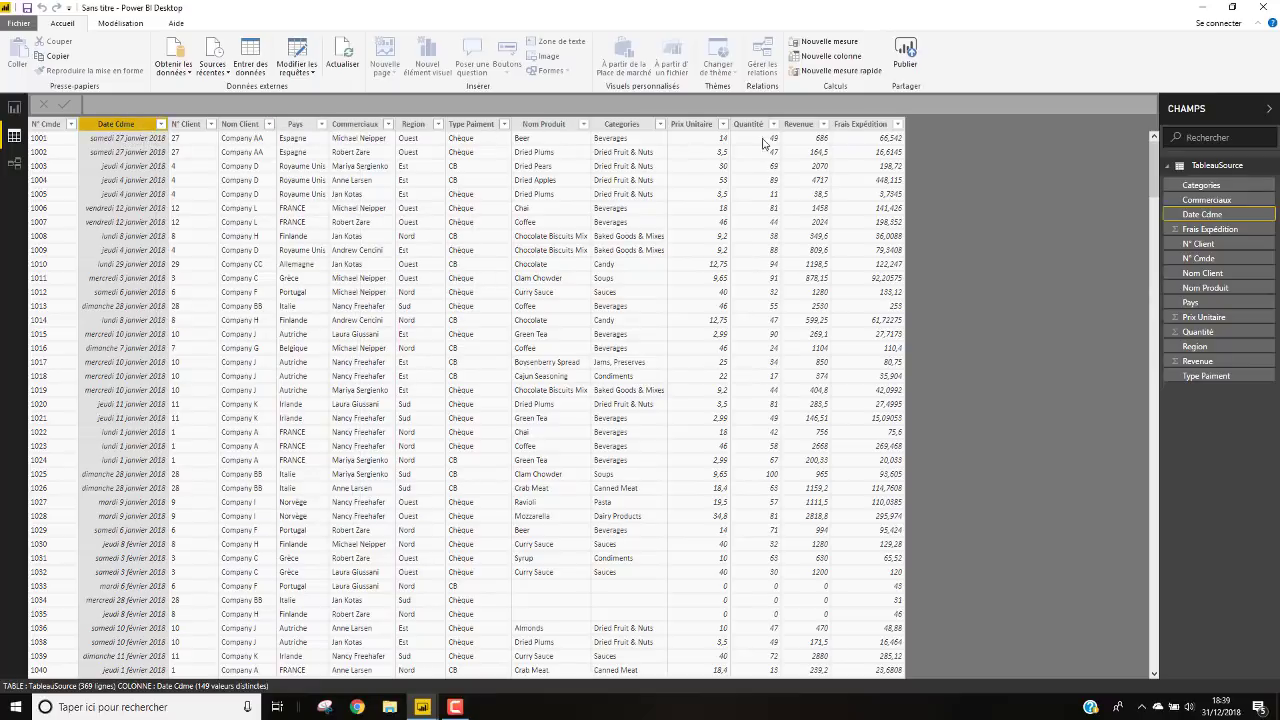
scroll(300, 270, "down", 3)
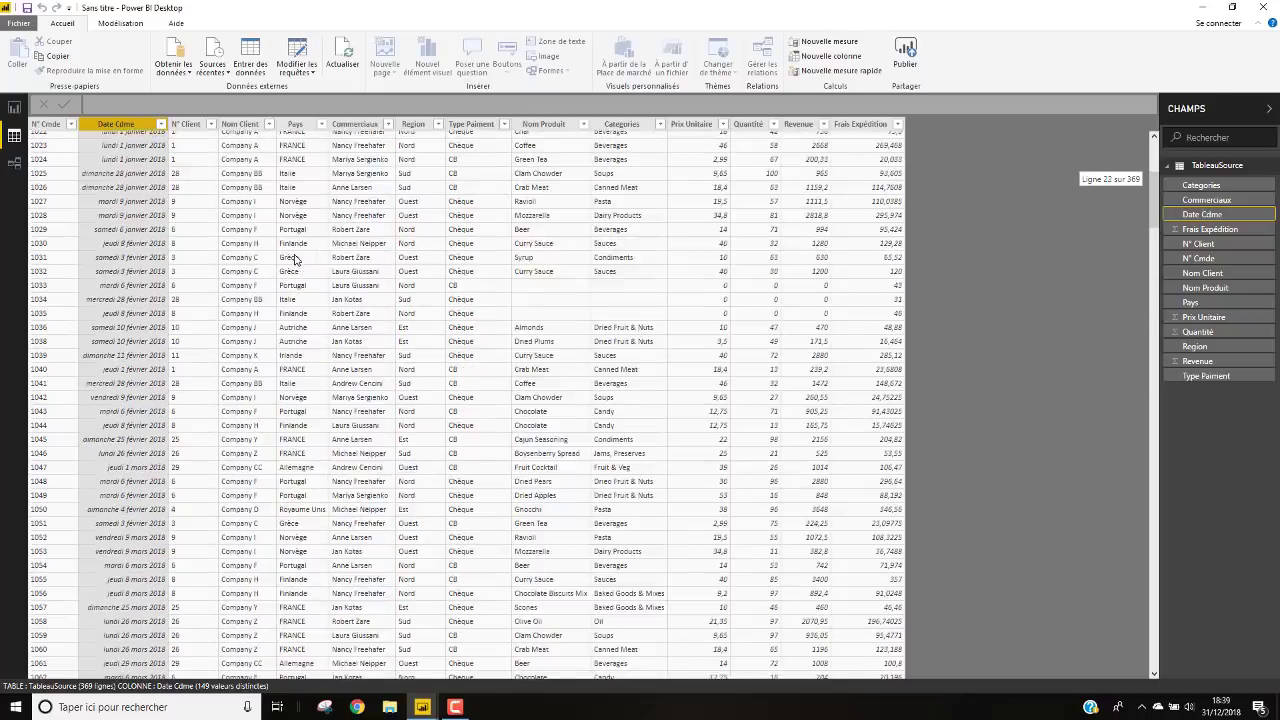
scroll(285, 258, "up", 3)
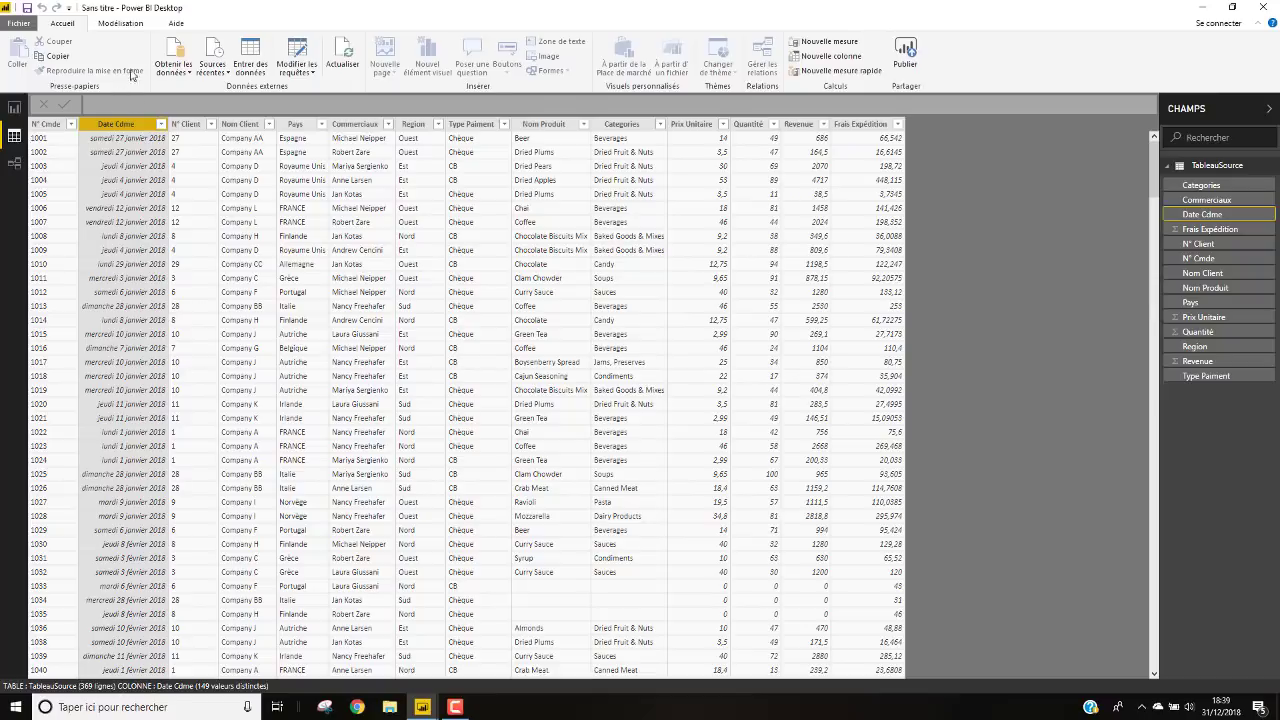
Step: Format the Frais Expédition column as currency with the € Euro (123 €) option
left_click(120, 23)
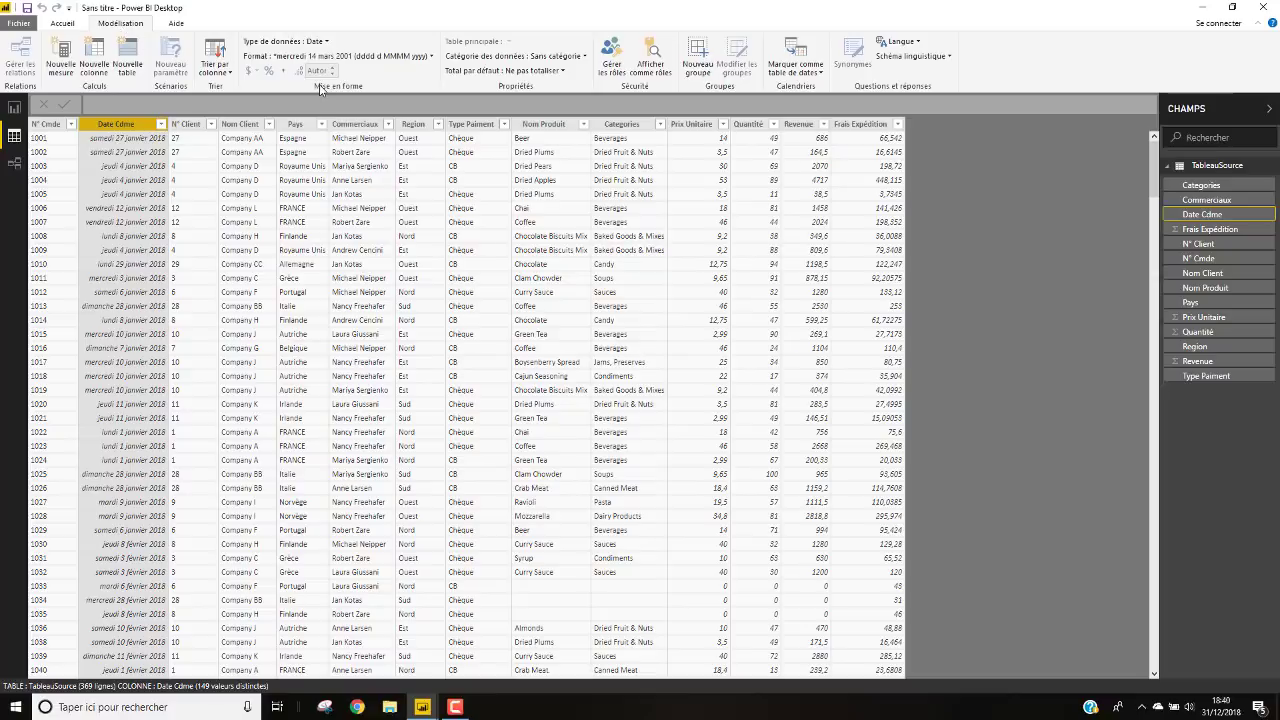
left_click(866, 126)
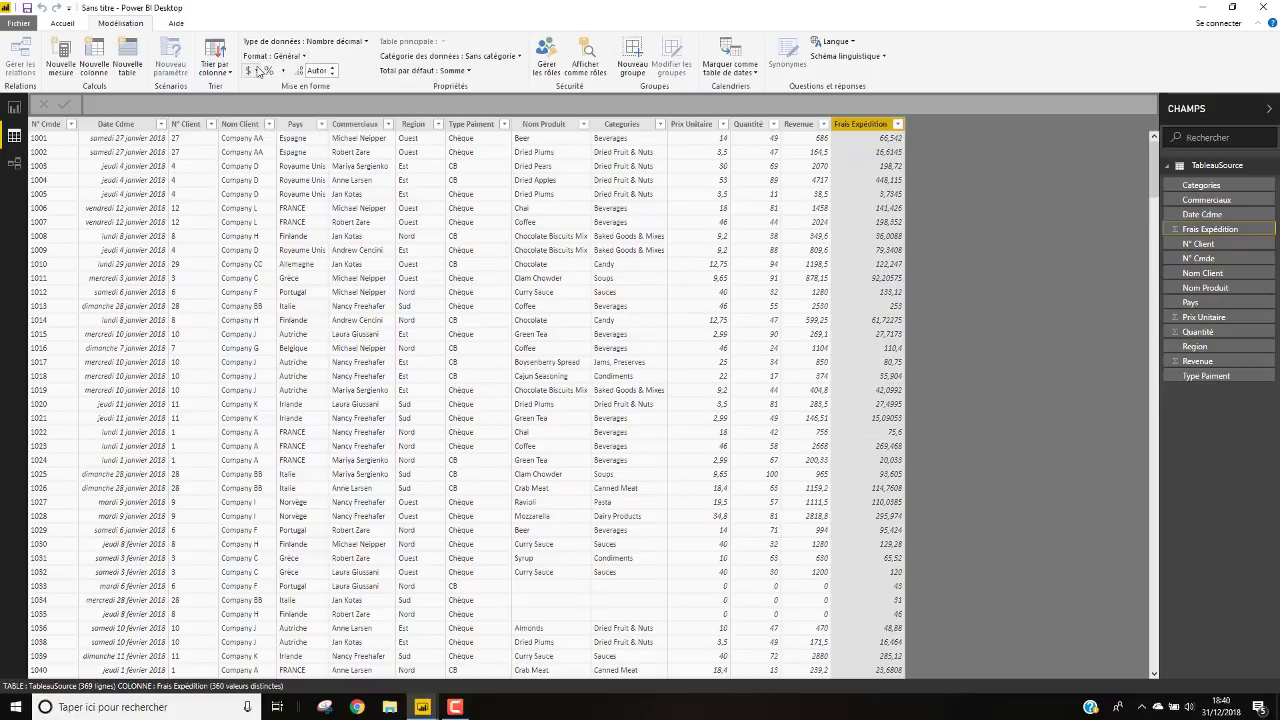
left_click(258, 72)
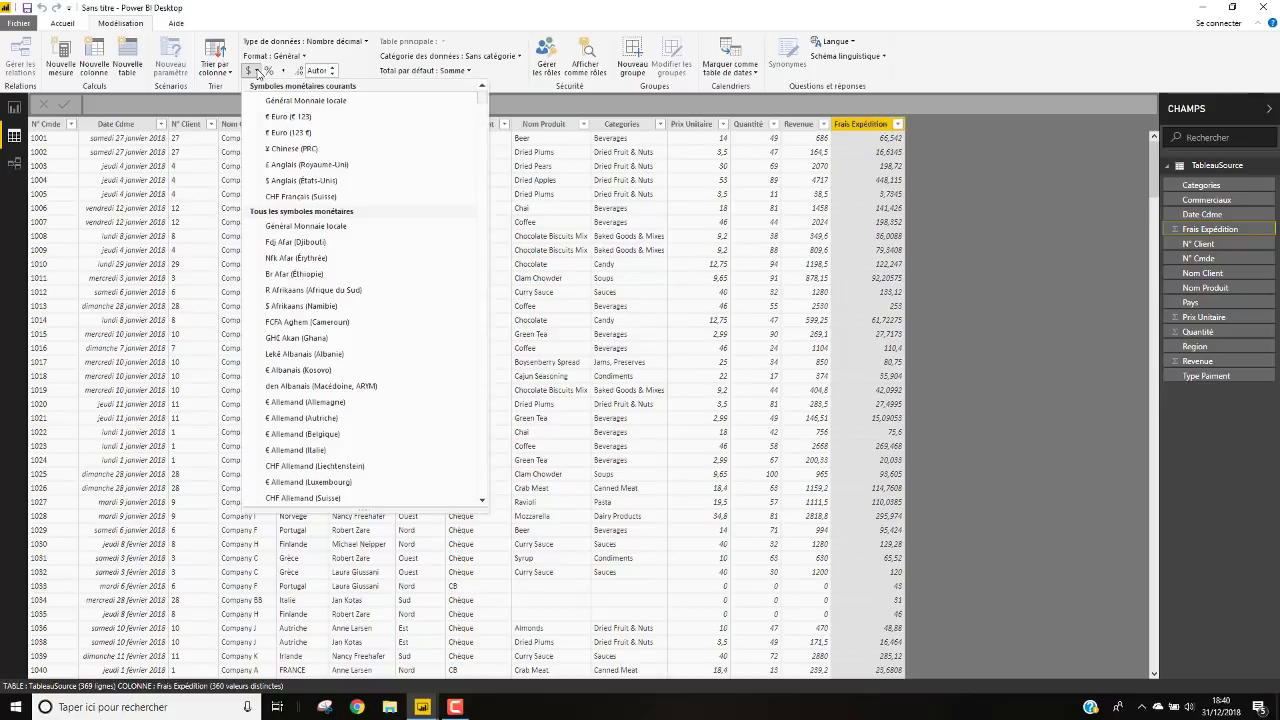
left_click(281, 133)
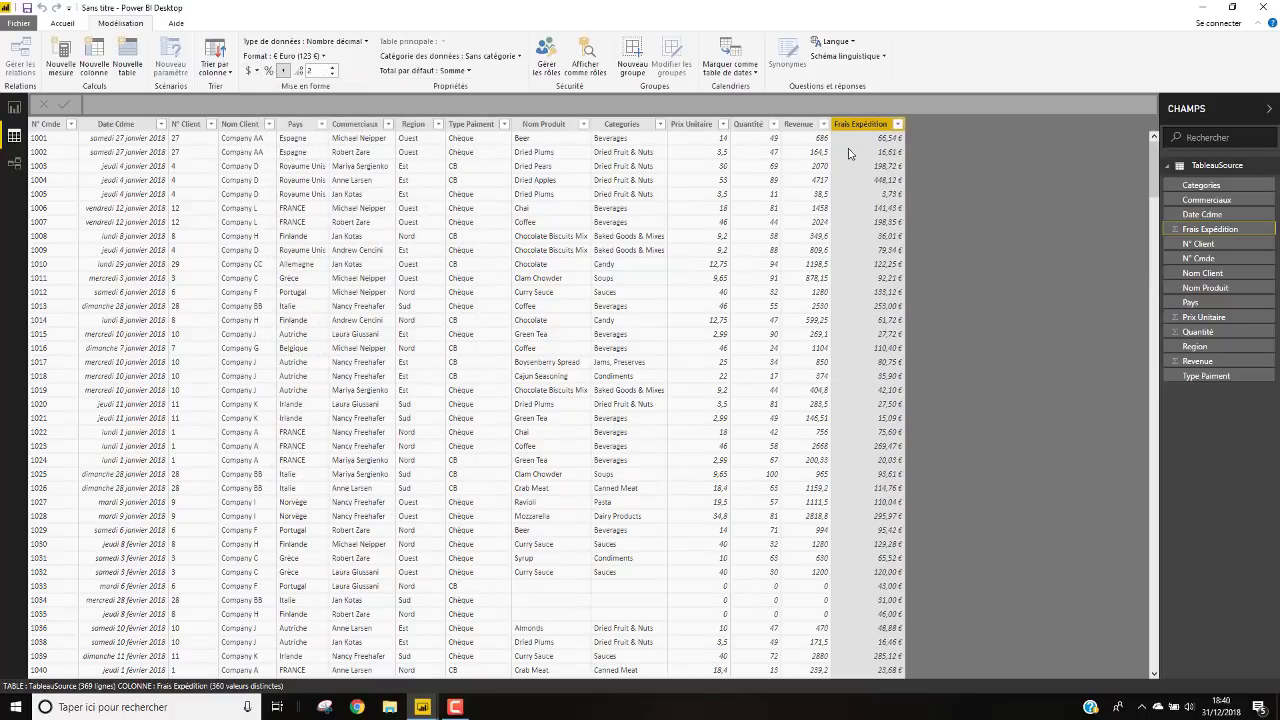
Step: Format the Revenue column as currency with the € Euro (123 €) option
left_click(803, 125)
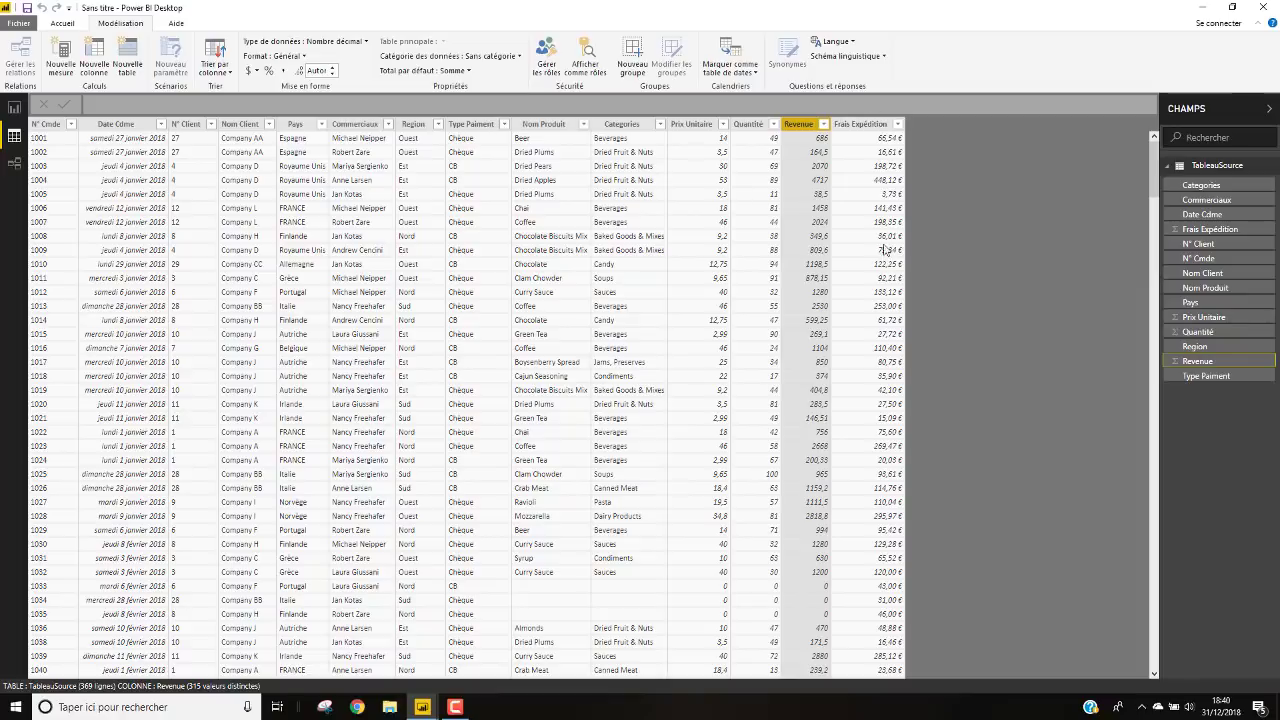
left_click(306, 57)
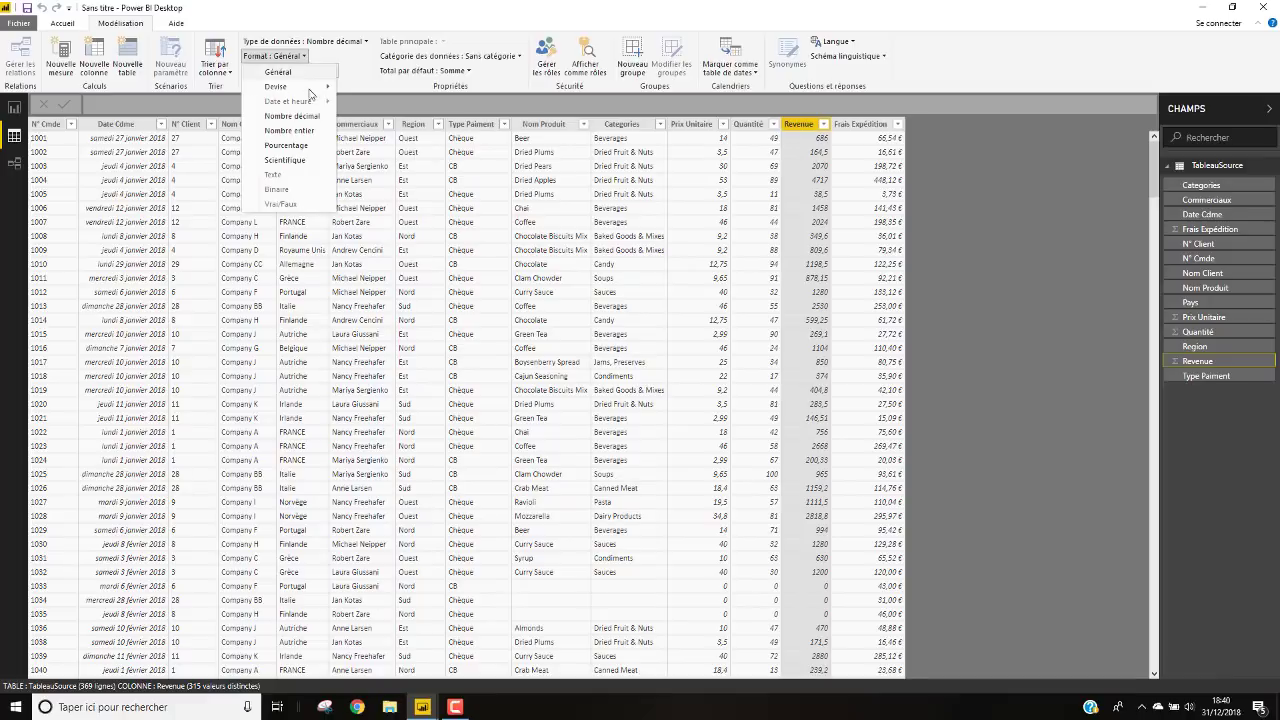
mouse_move(302, 91)
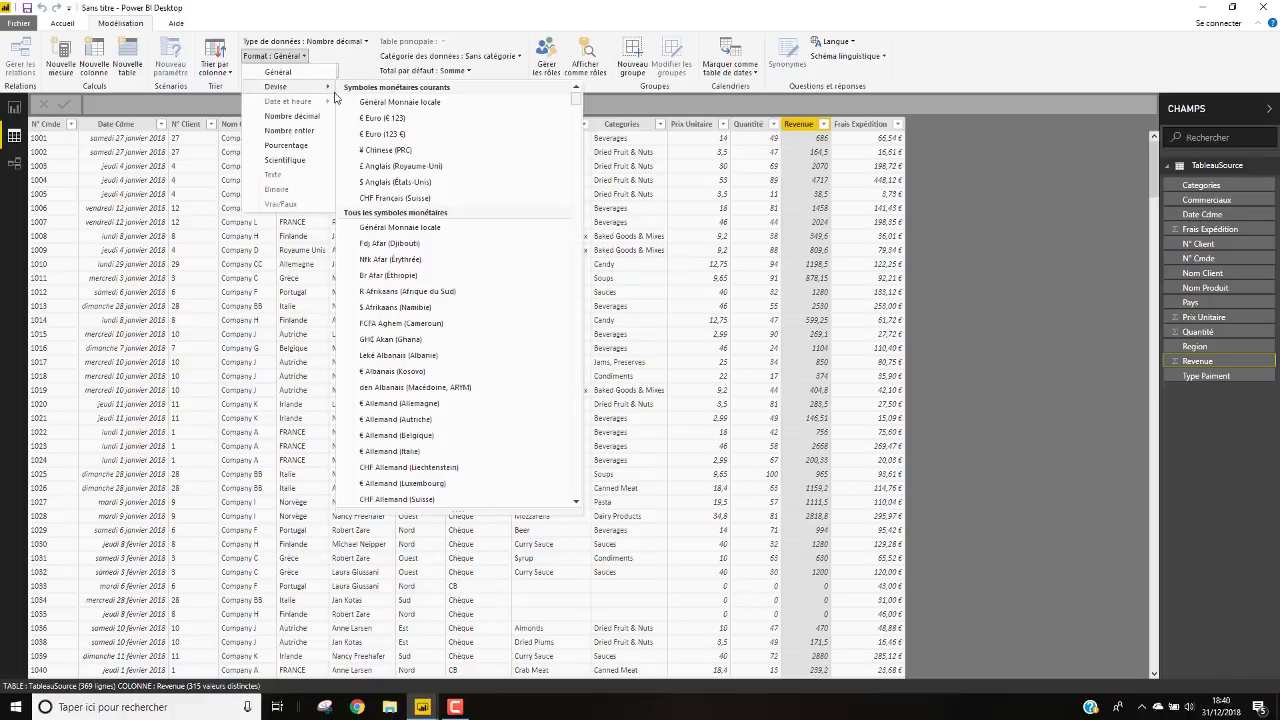
left_click(392, 134)
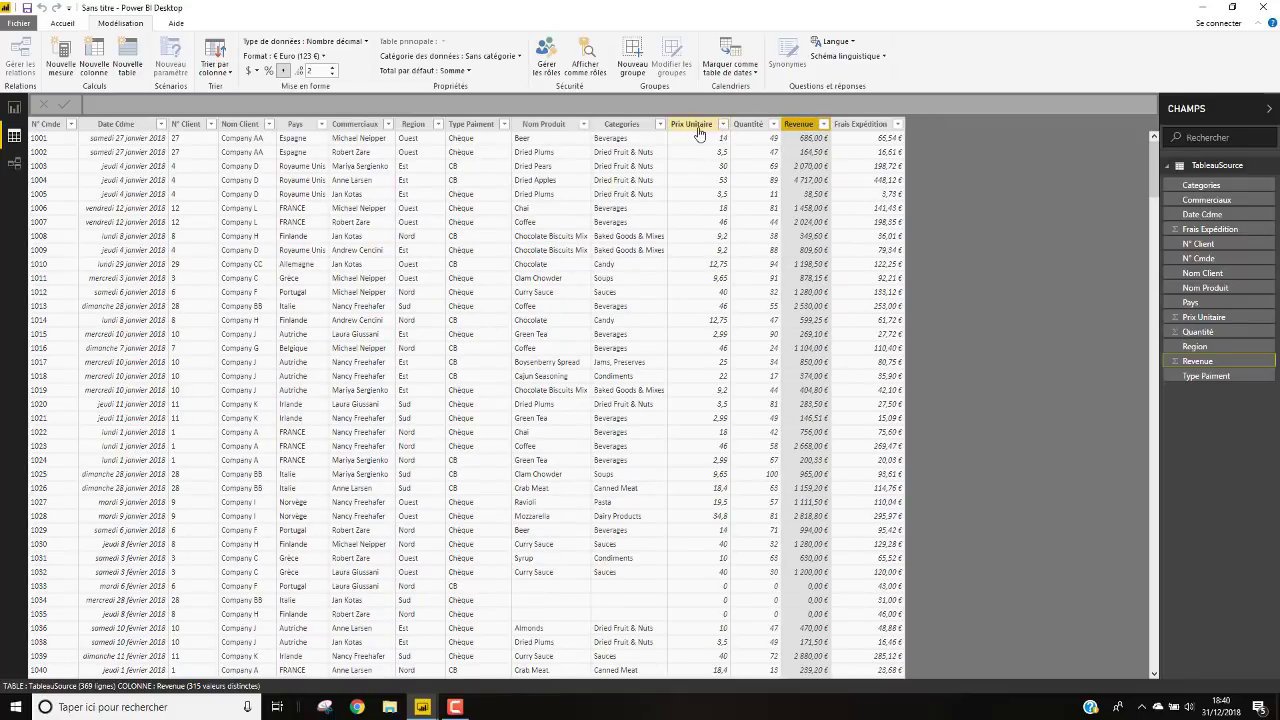
Step: Format the Prix Unitaire column as currency with the € Euro (123 €) option
left_click(697, 128)
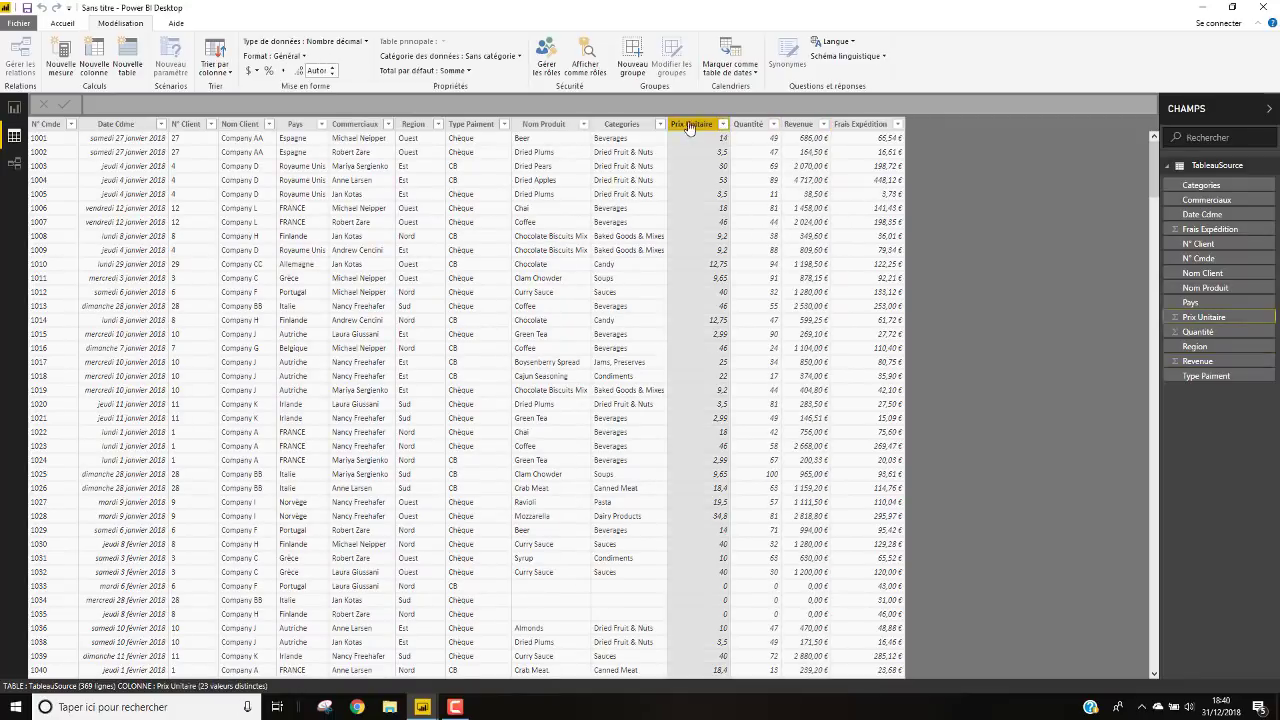
left_click(256, 73)
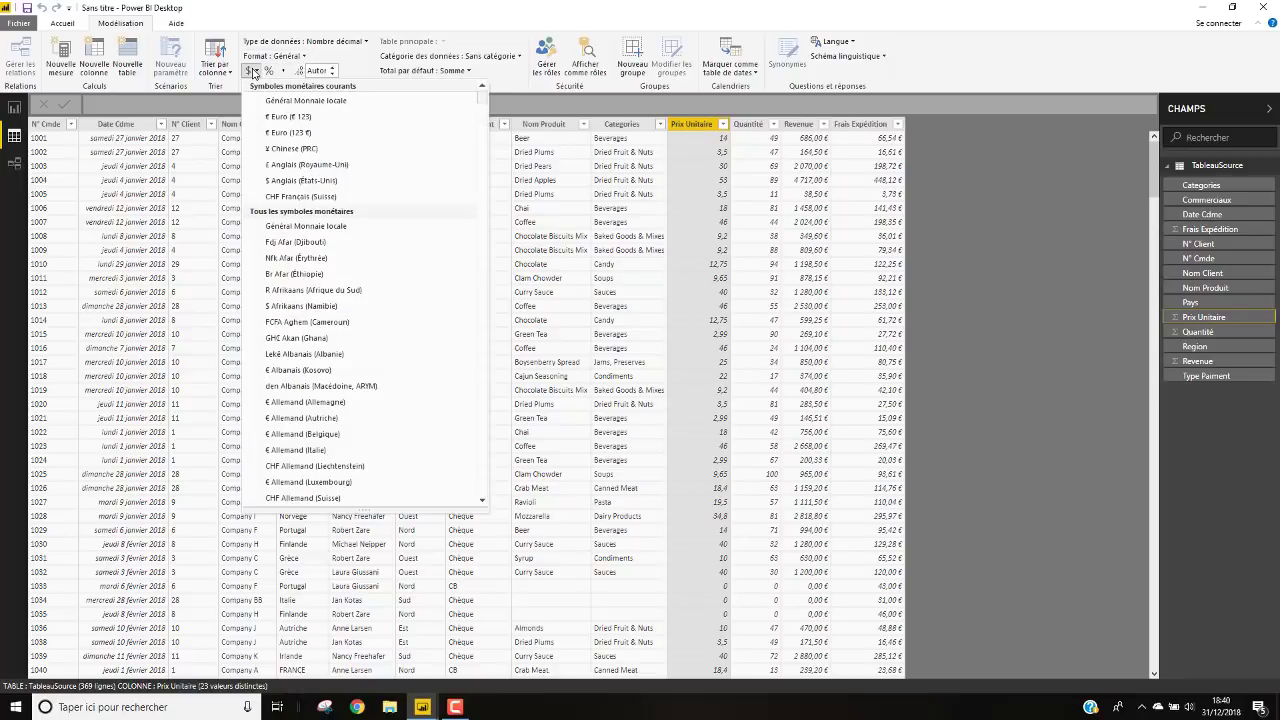
left_click(289, 133)
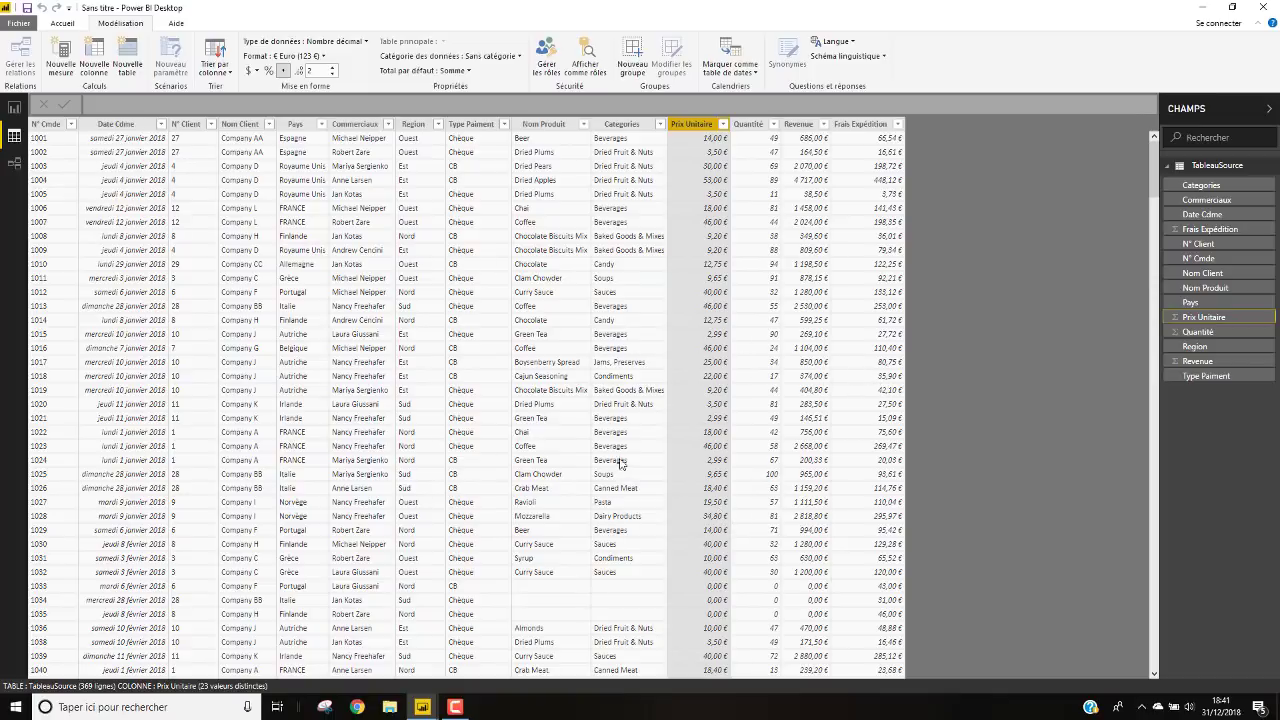
Step: Enlarge the TableauSource card in the relationships view enough to list all of its fields
left_click(14, 163)
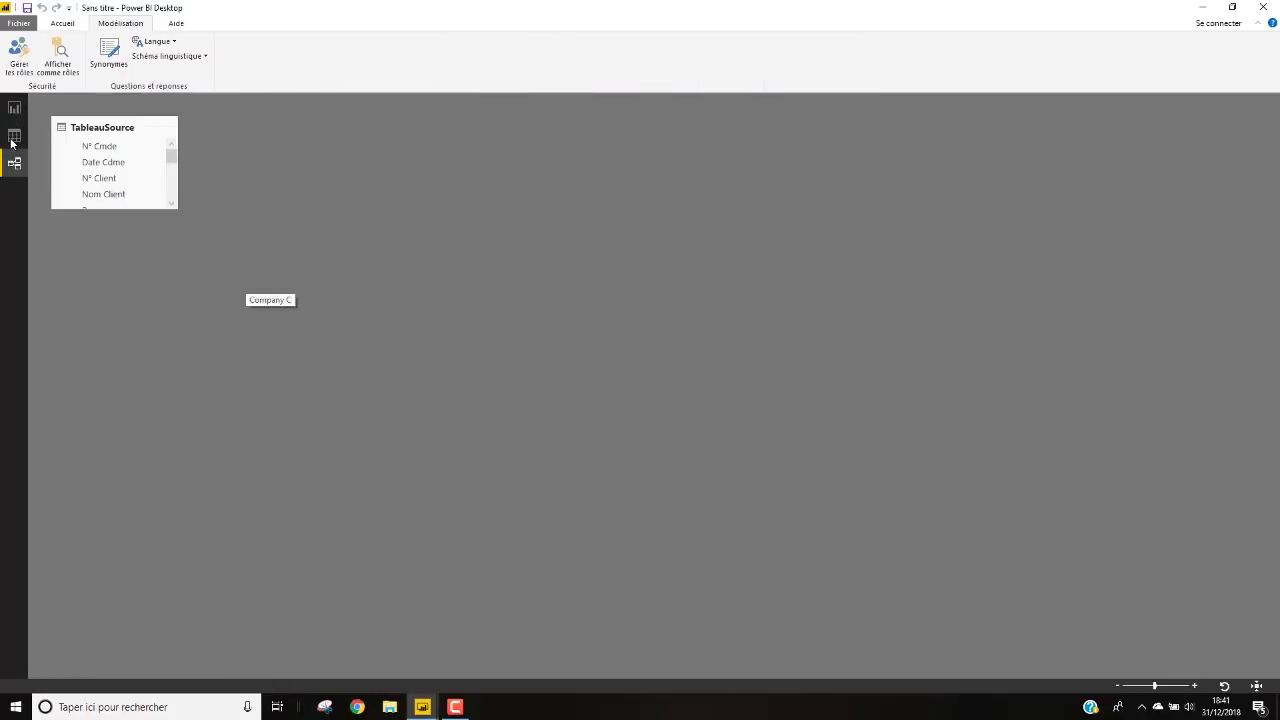
left_click(13, 139)
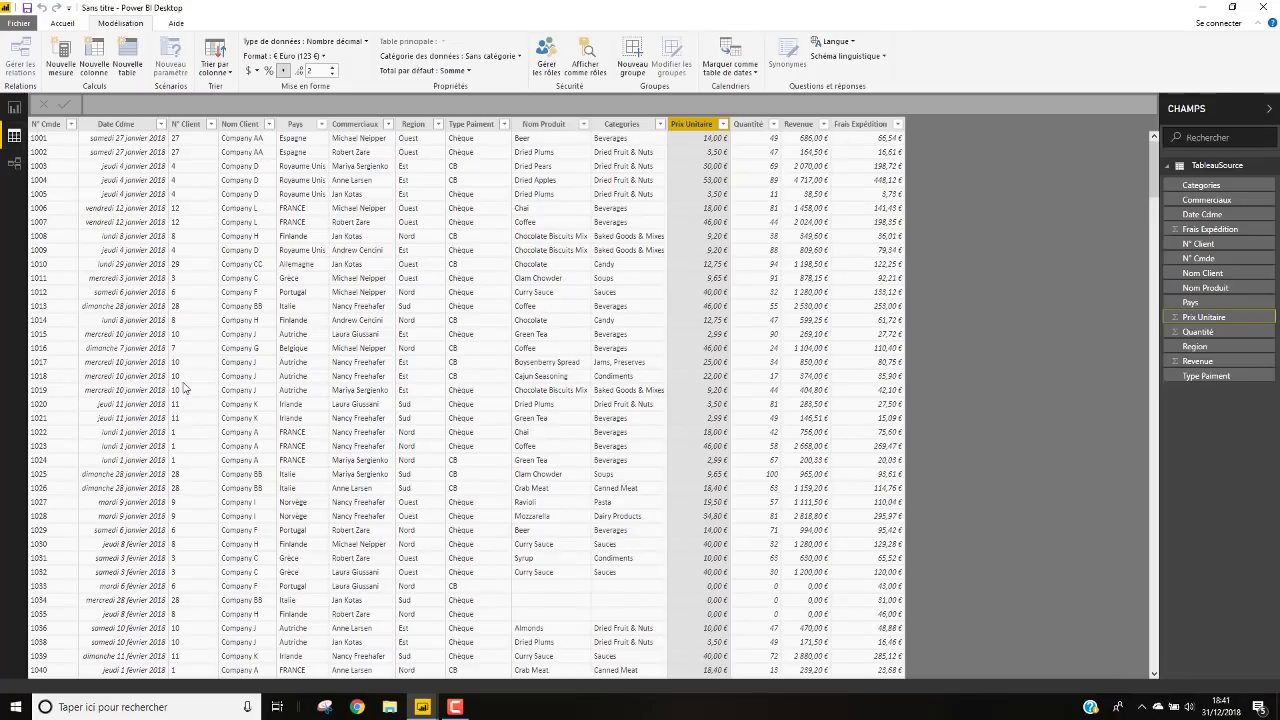
left_click(18, 165)
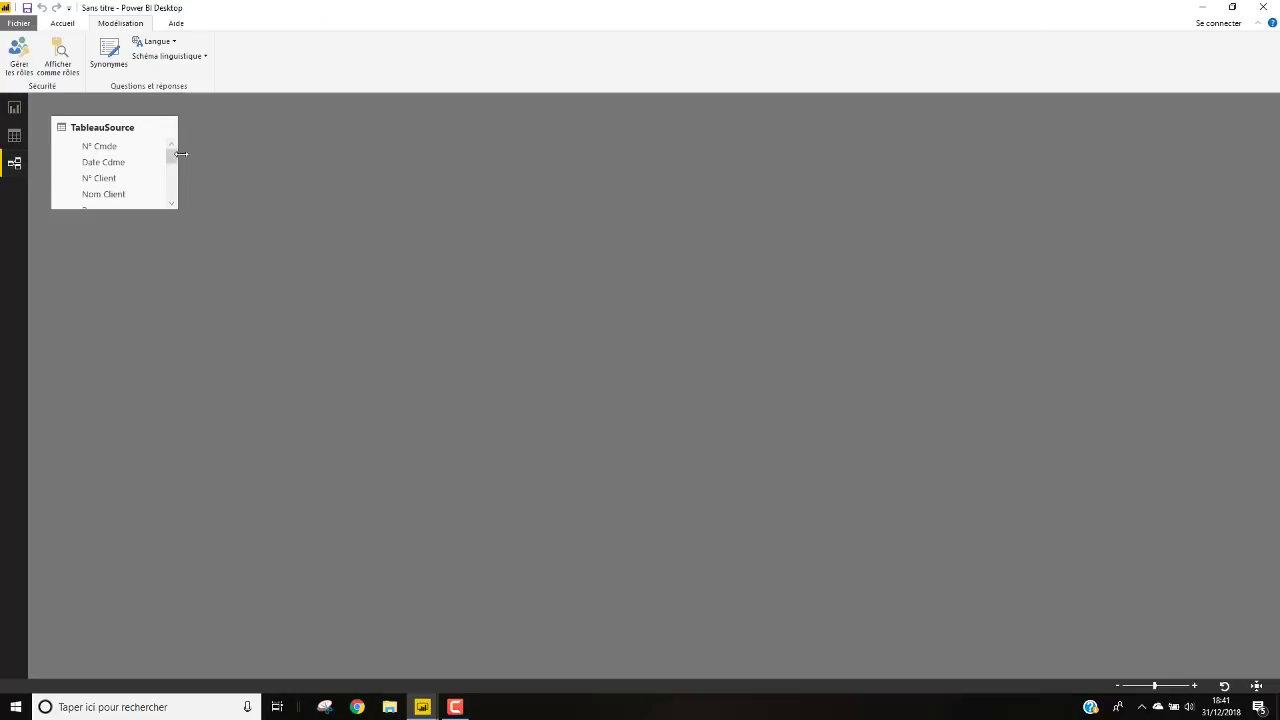
left_click(171, 204)
left_click_drag(178, 211, 297, 382)
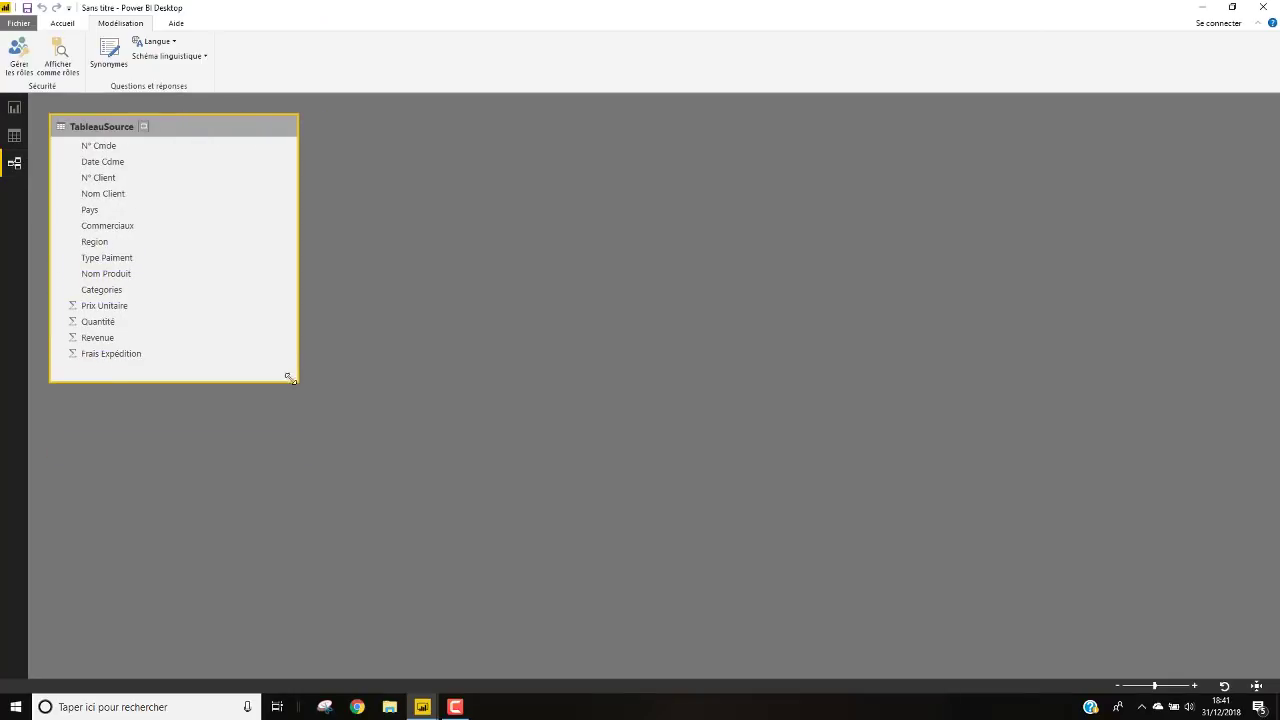
Step: Create a table visual on the report page with the Commerciaux and Revenue fields
left_click(14, 107)
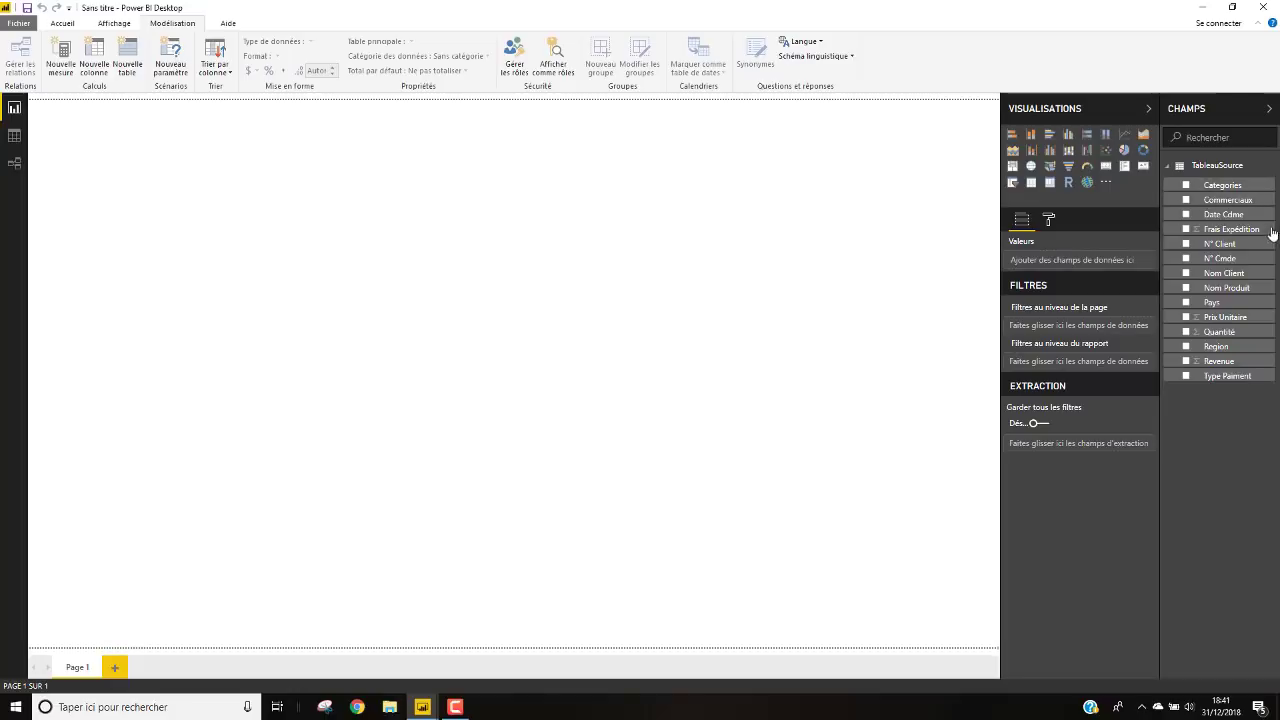
left_click(1186, 200)
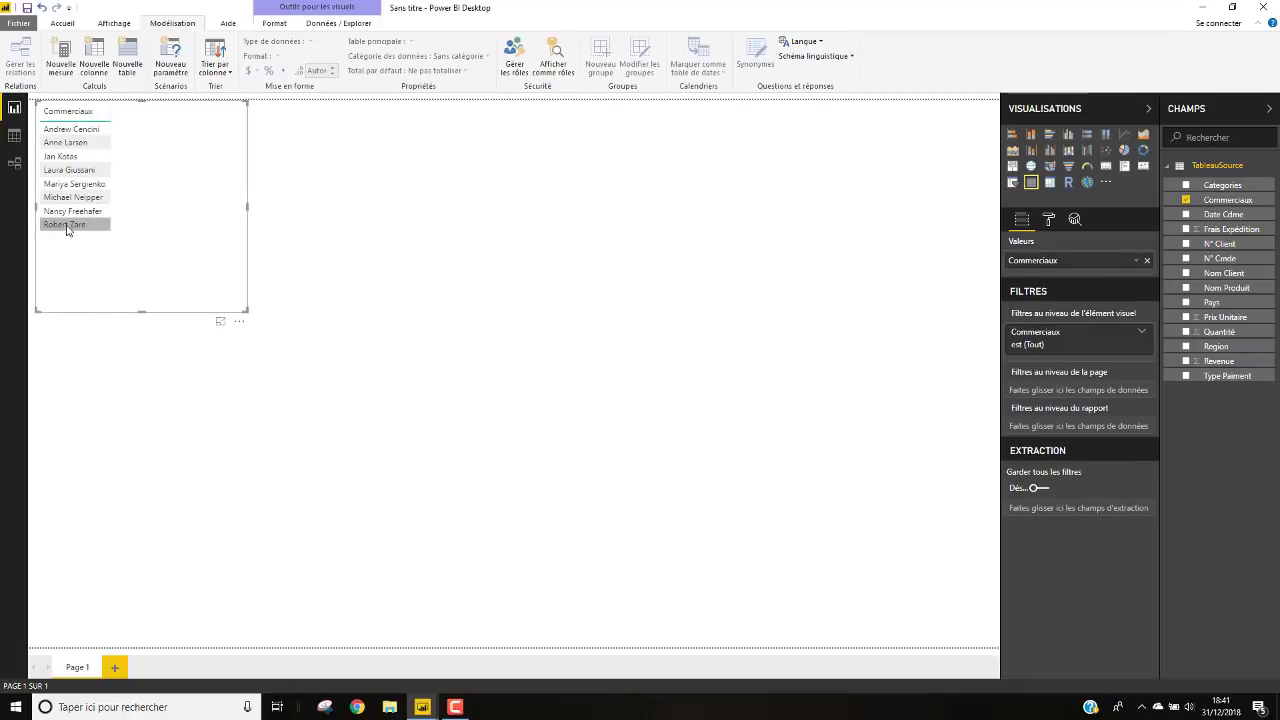
left_click(1187, 362)
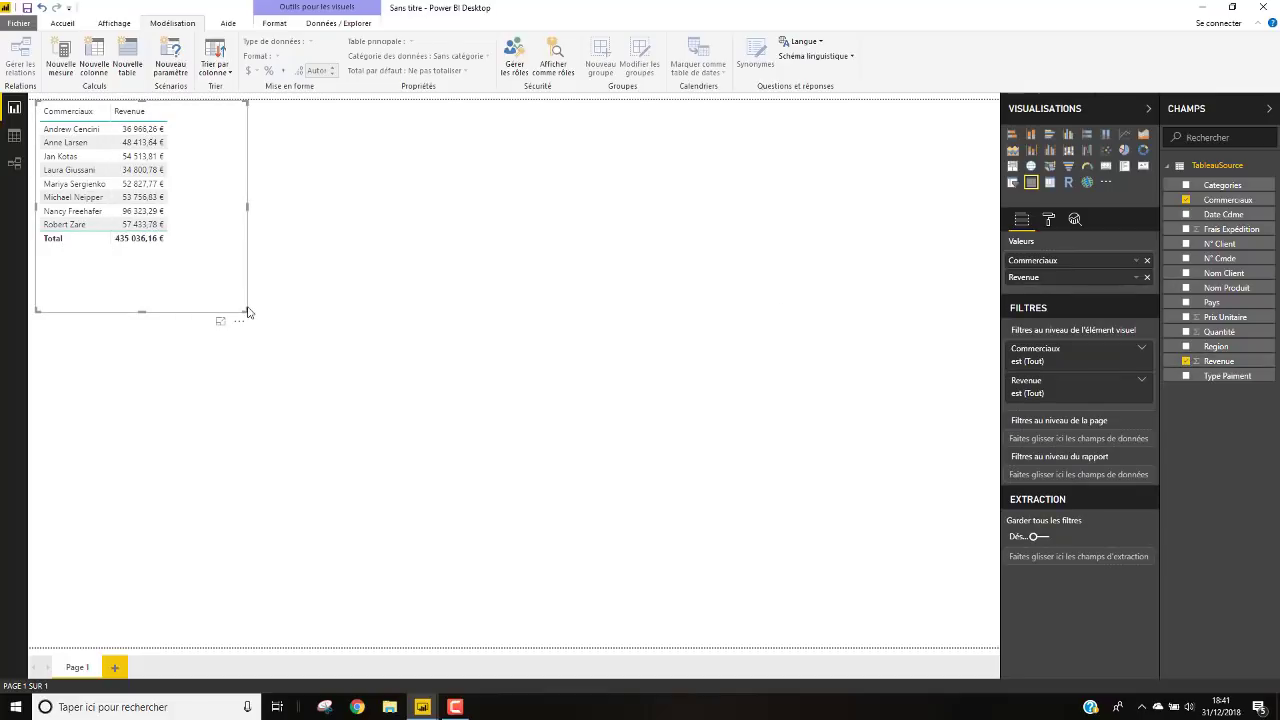
Step: Shrink the table visual to fit its contents and shift it slightly inward from the report page's corner
left_click_drag(246, 310, 197, 255)
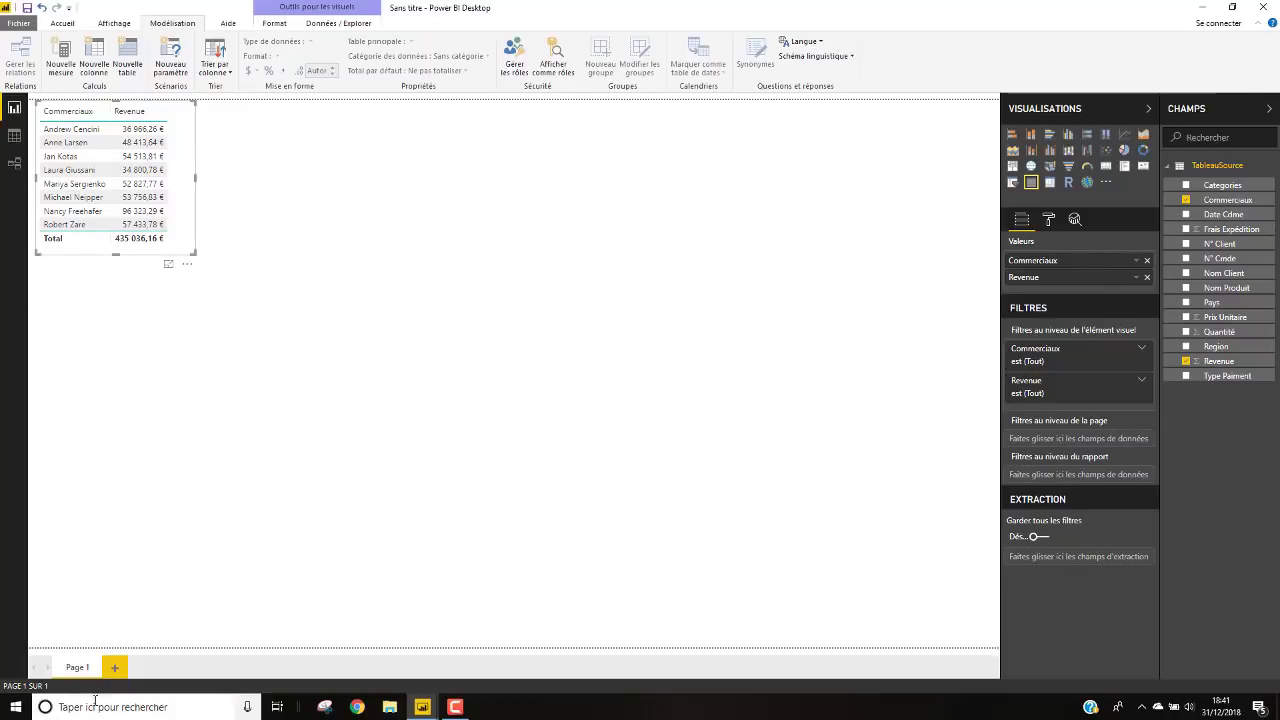
left_click_drag(190, 240, 191, 278)
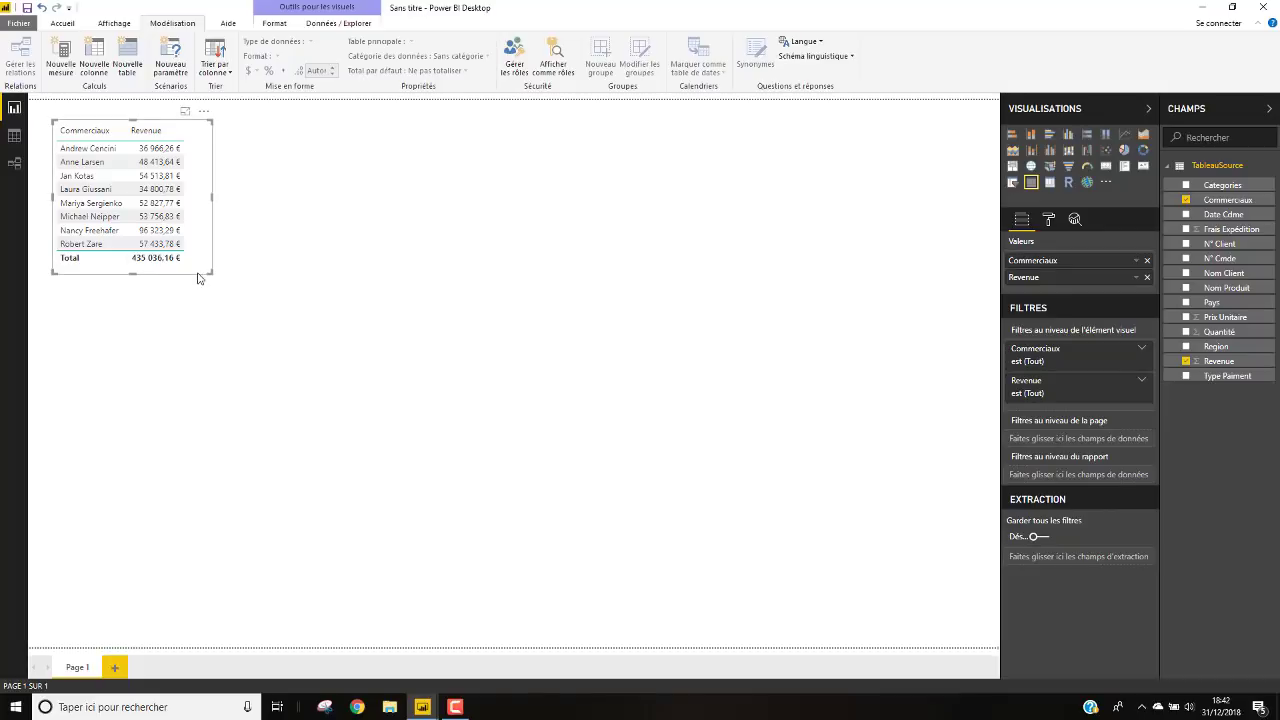
left_click_drag(188, 277, 180, 277)
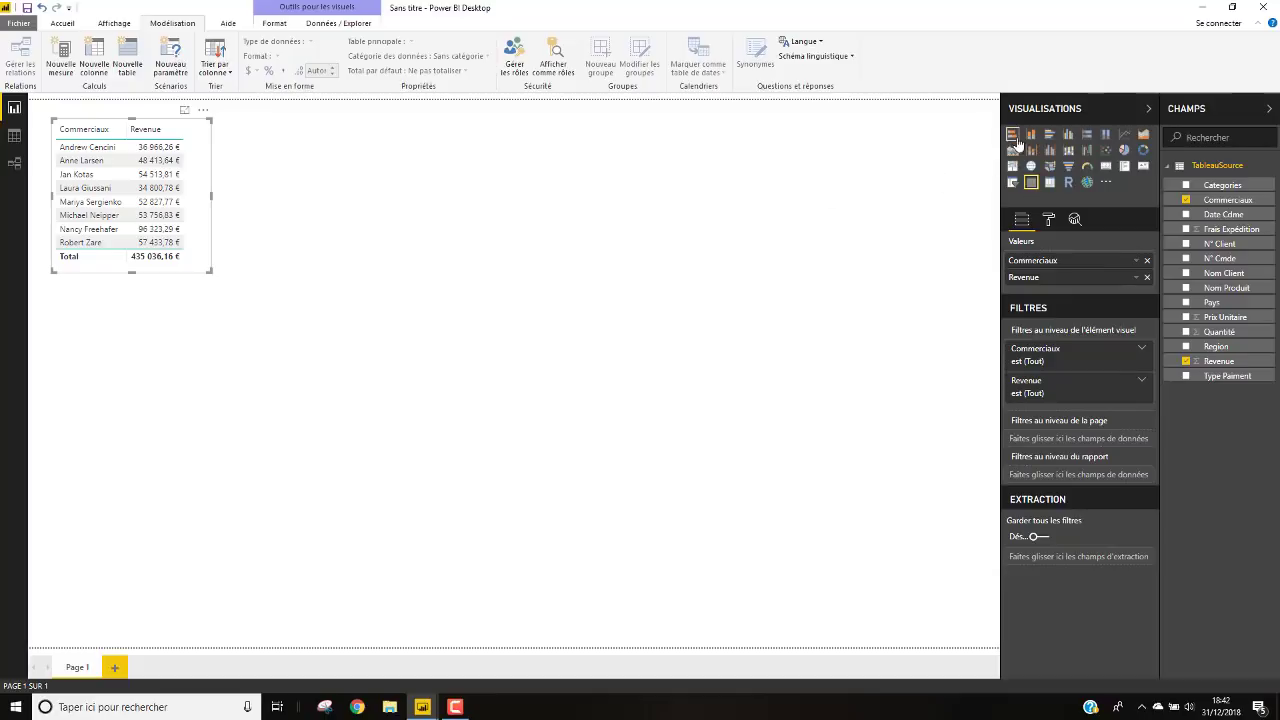
Step: Convert the table of Revenue by Commerciaux into a stacked column chart
left_click(1032, 137)
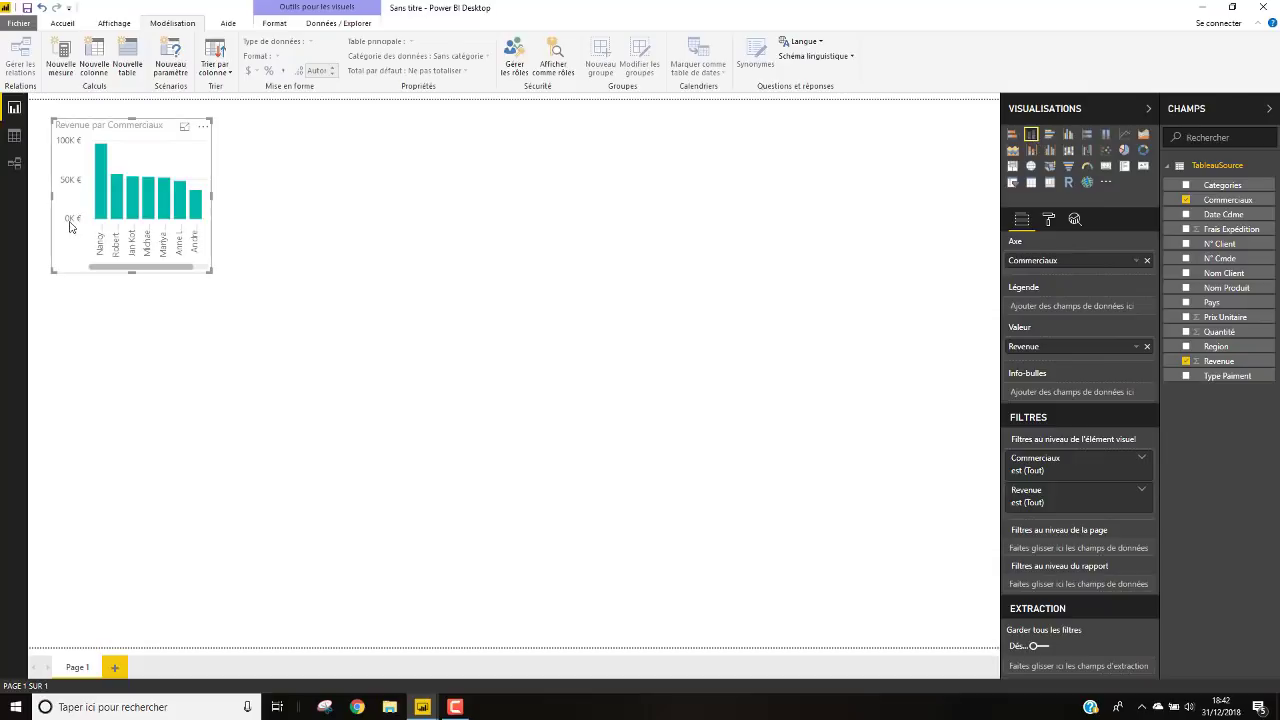
Step: Convert the Revenue par Commerciaux column chart to a stacked bar chart, enlarged and placed close to the report page's corner
left_click_drag(211, 274, 440, 330)
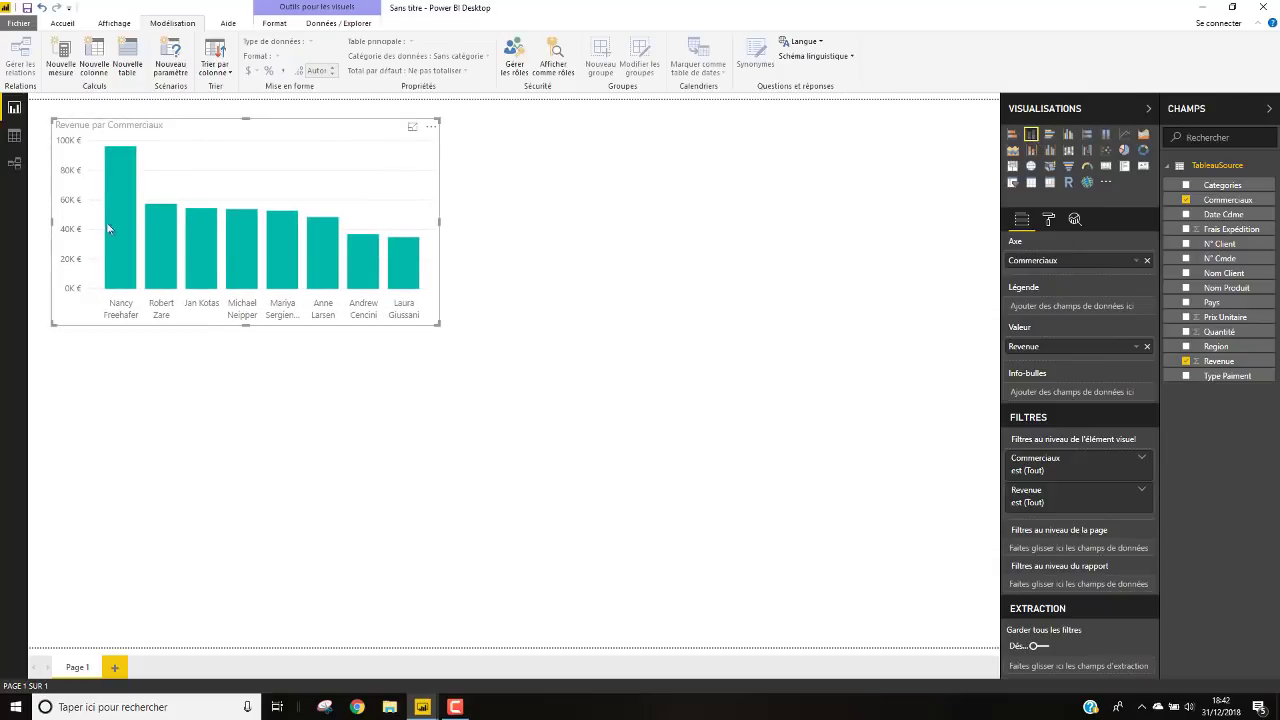
left_click(1012, 135)
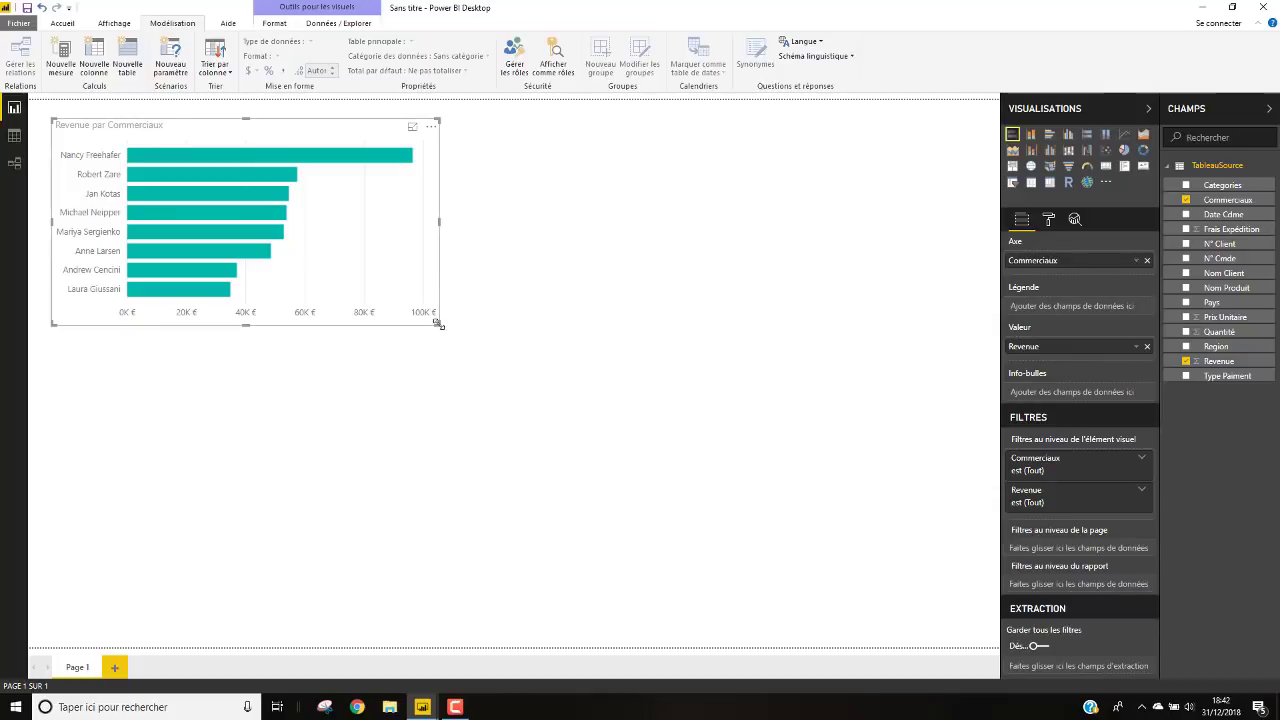
left_click_drag(437, 324, 431, 325)
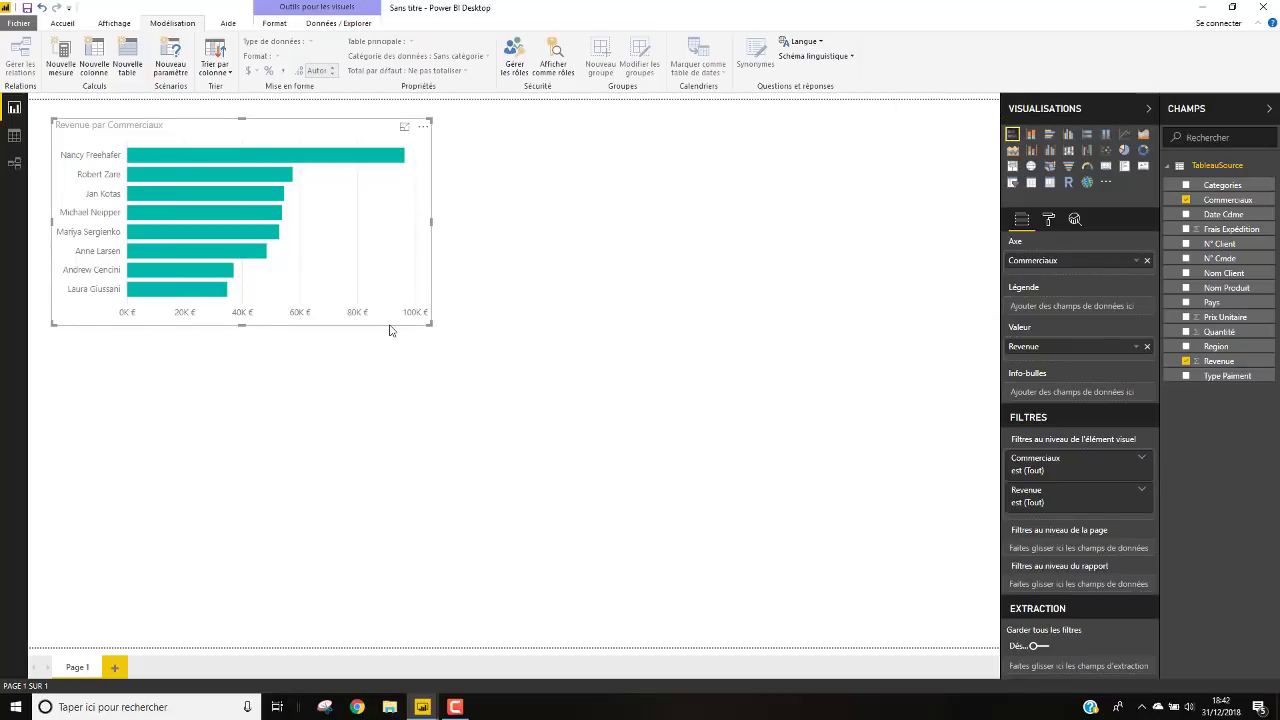
left_click_drag(390, 329, 380, 325)
Step: Add a separate line chart with Revenue as its values and Date Cdme on the axis
left_click(831, 166)
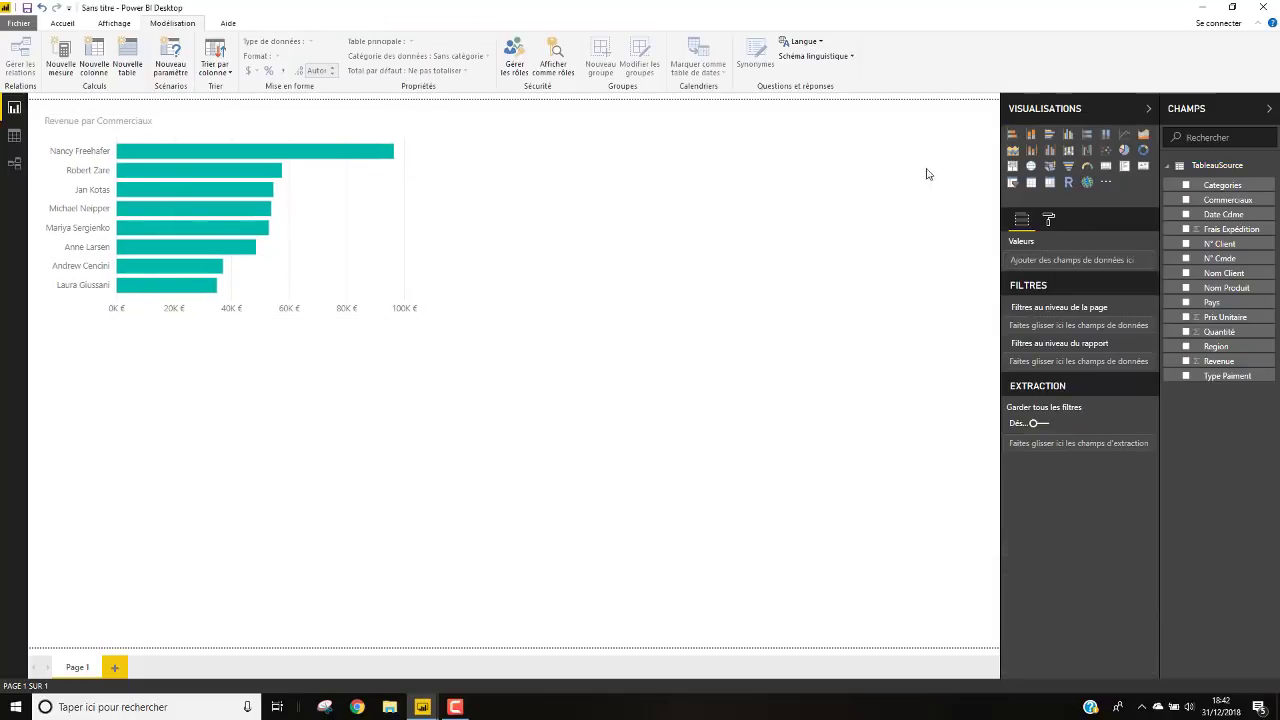
left_click(1124, 134)
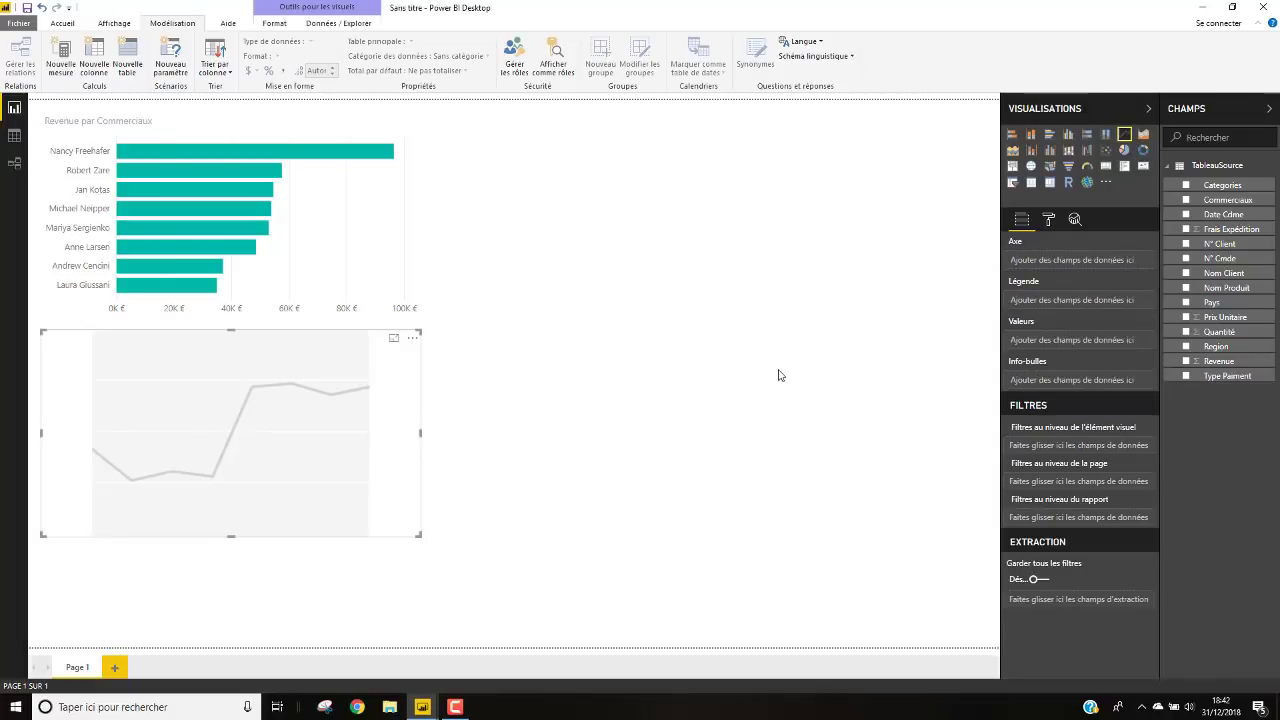
left_click(1220, 362)
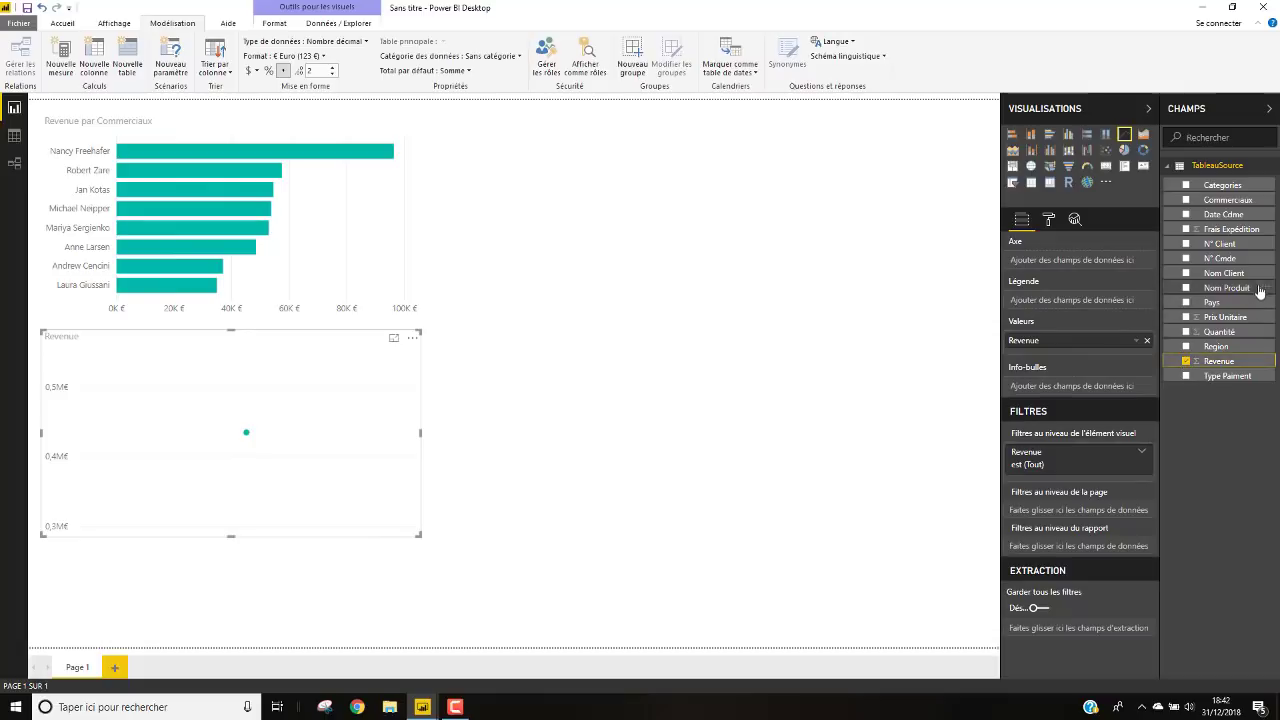
left_click(1189, 218)
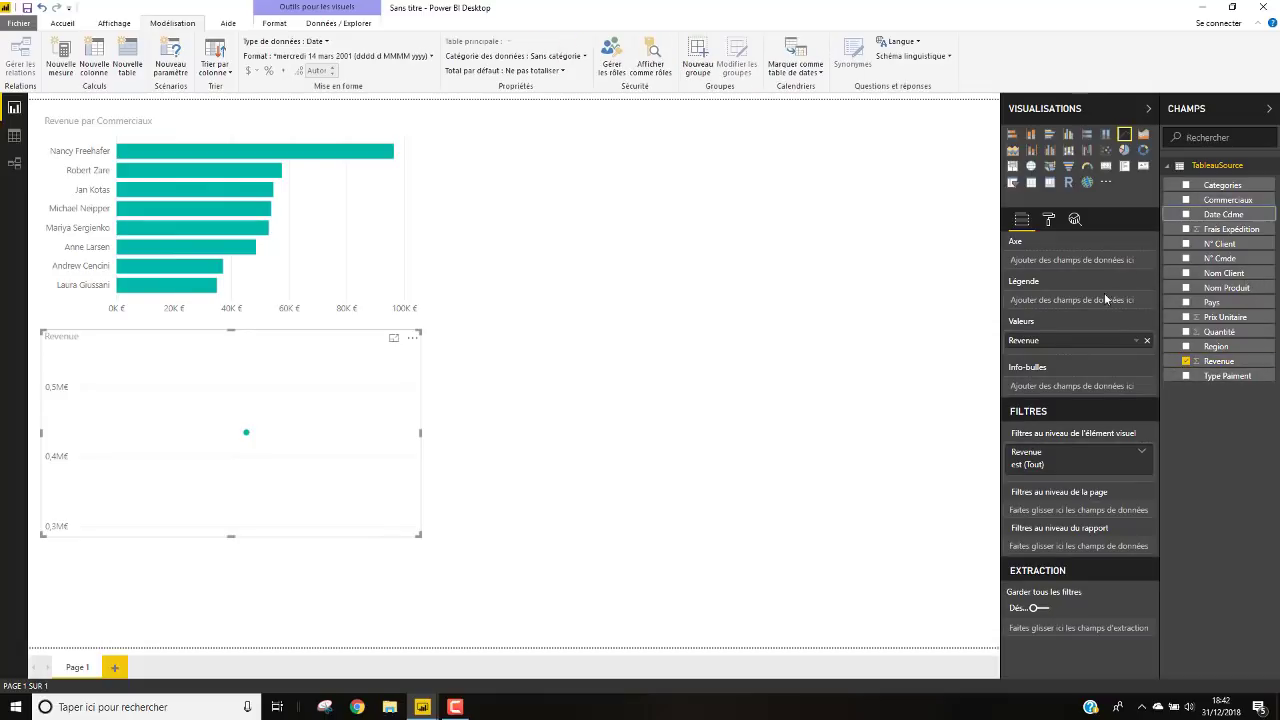
left_click(1185, 215)
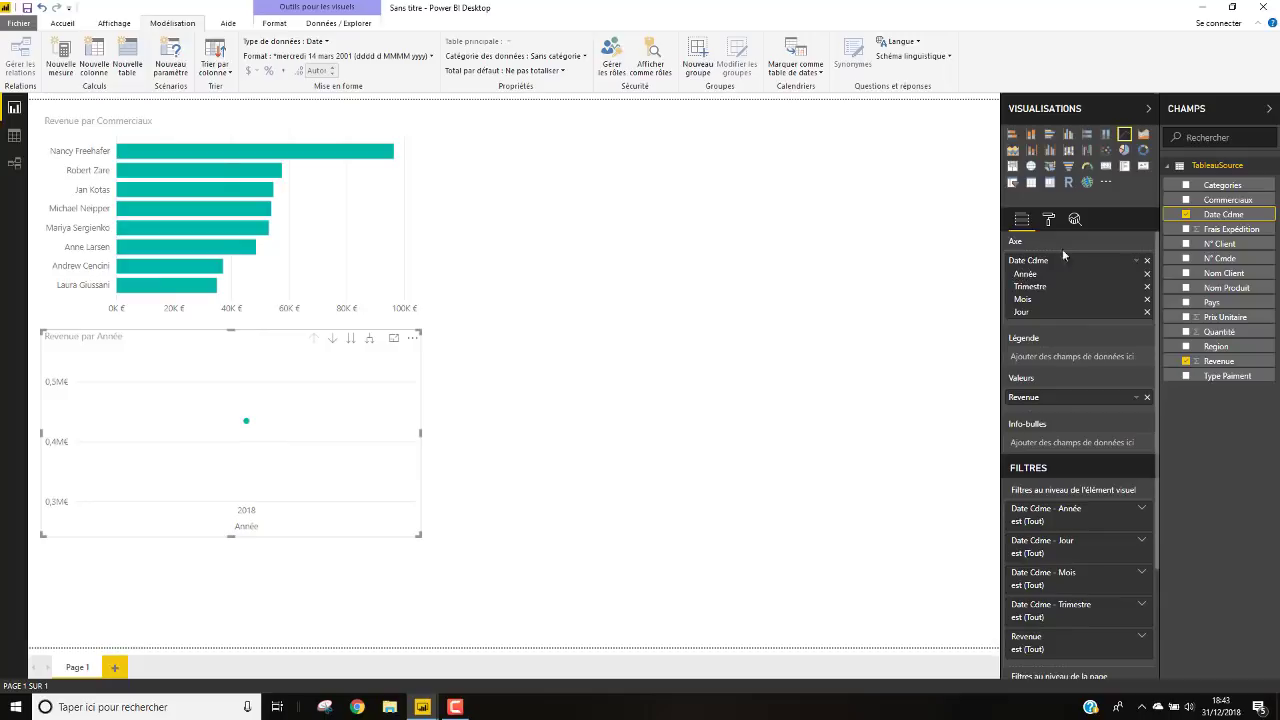
Step: Reduce the line chart's date hierarchy to Mois by removing the Jour, Trimestre and Année levels from the axis
left_click(1055, 304)
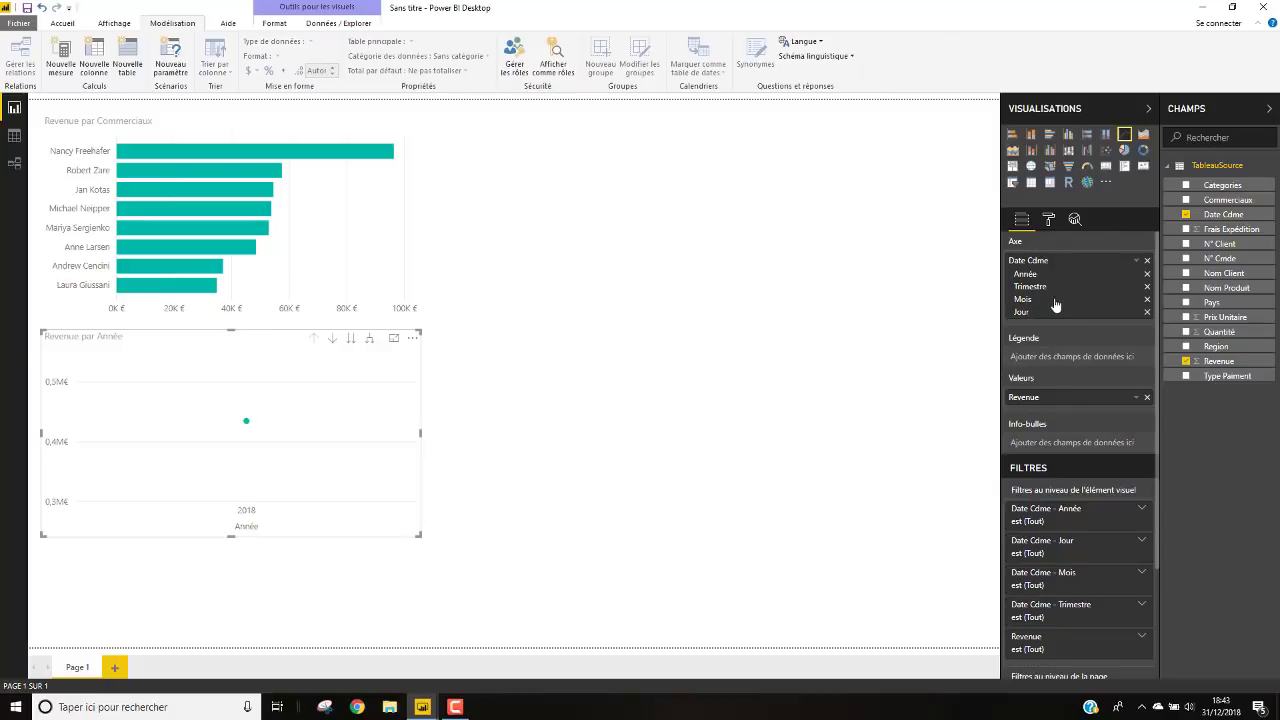
left_click(1147, 312)
left_click(1147, 287)
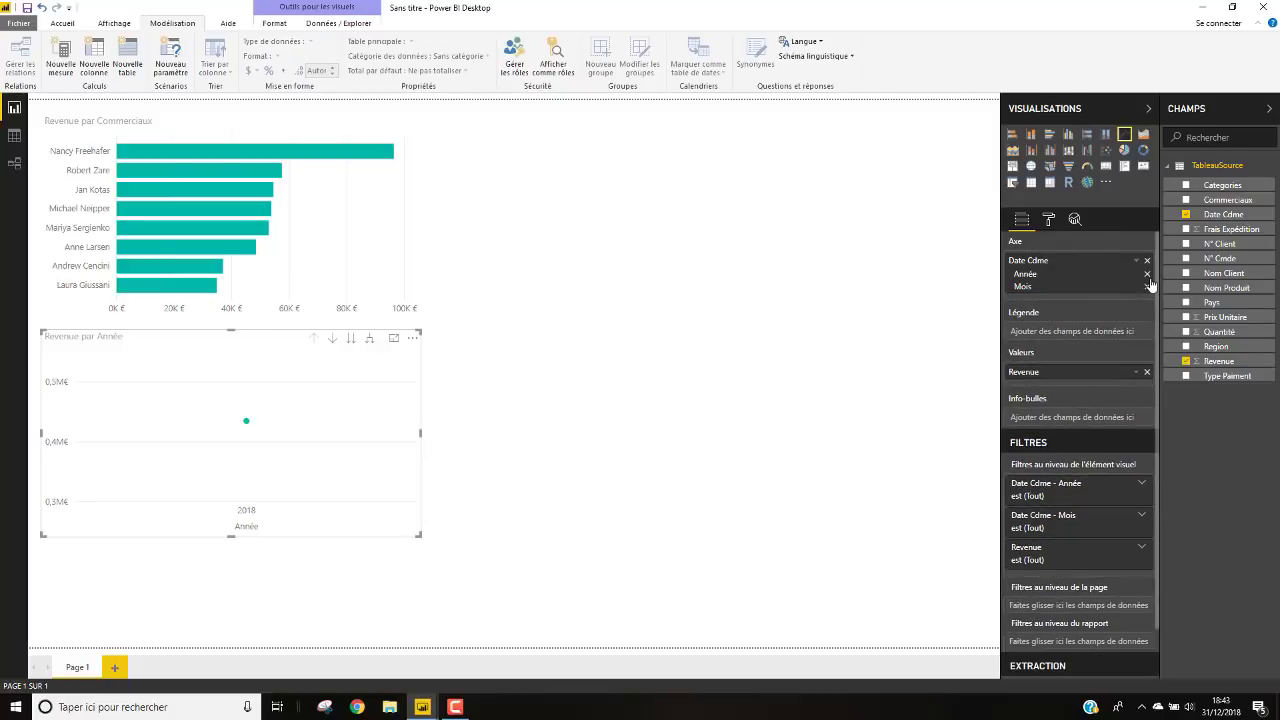
left_click(1147, 274)
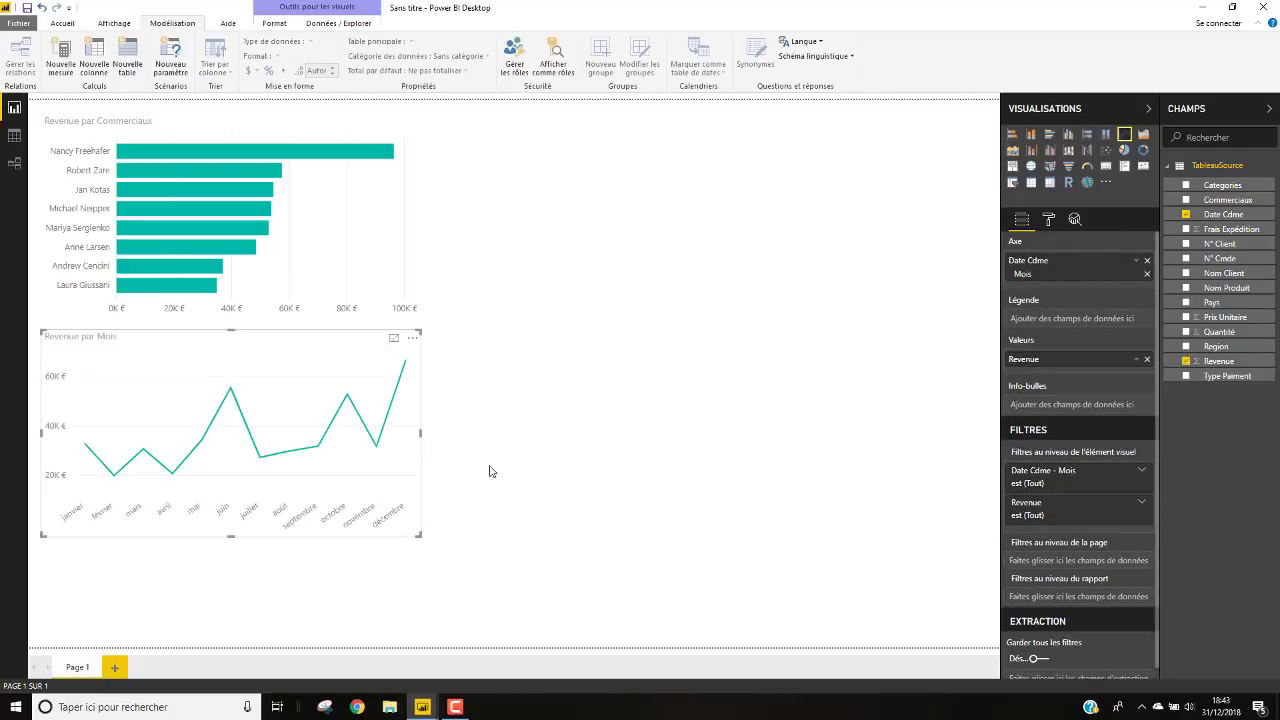
Step: Try a slightly wider Revenue par Mois chart, check individual values, and restore its width to match the bar chart above
mouse_move(420, 535)
left_mouse_down()
mouse_move(540, 543)
mouse_move(434, 538)
left_mouse_up()
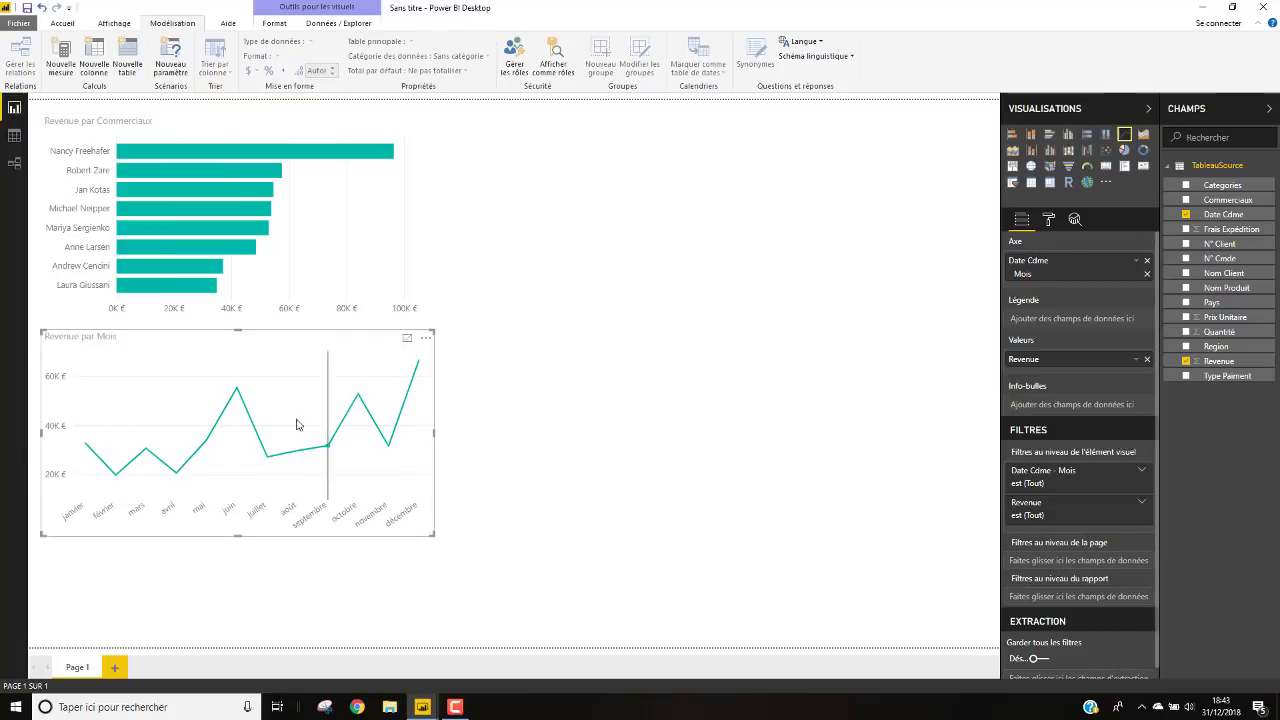
mouse_move(245, 419)
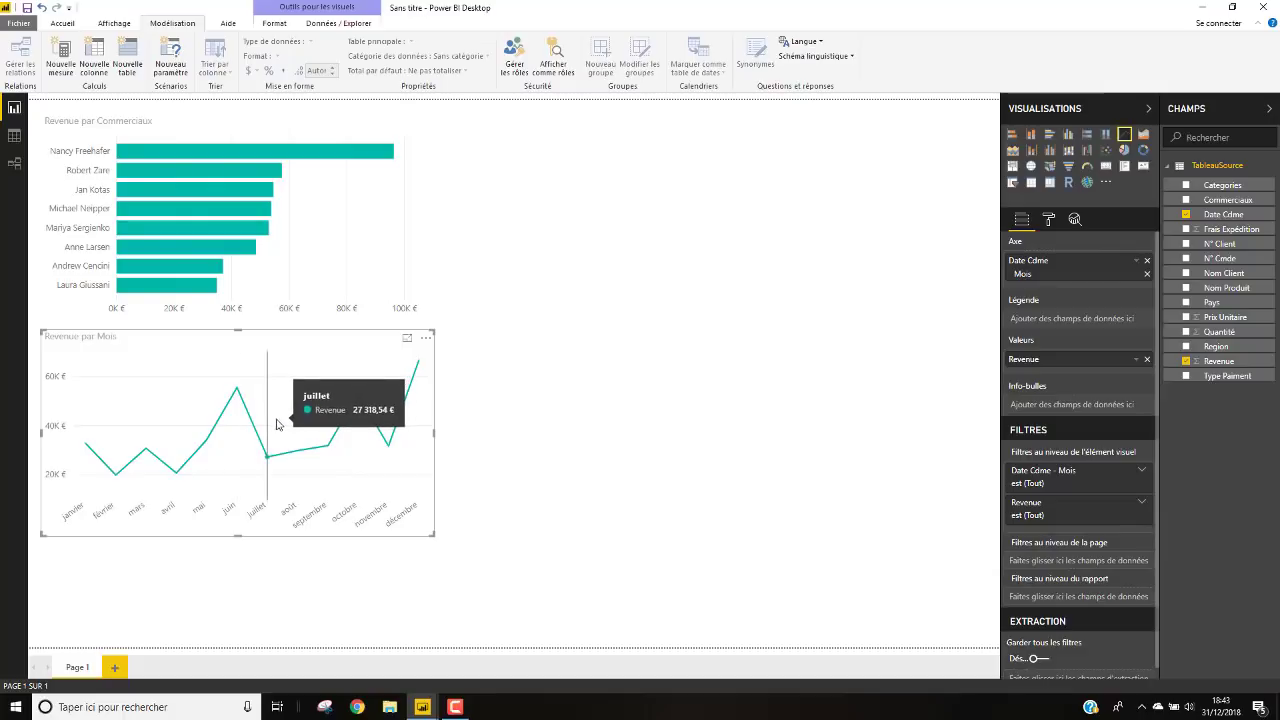
mouse_move(318, 427)
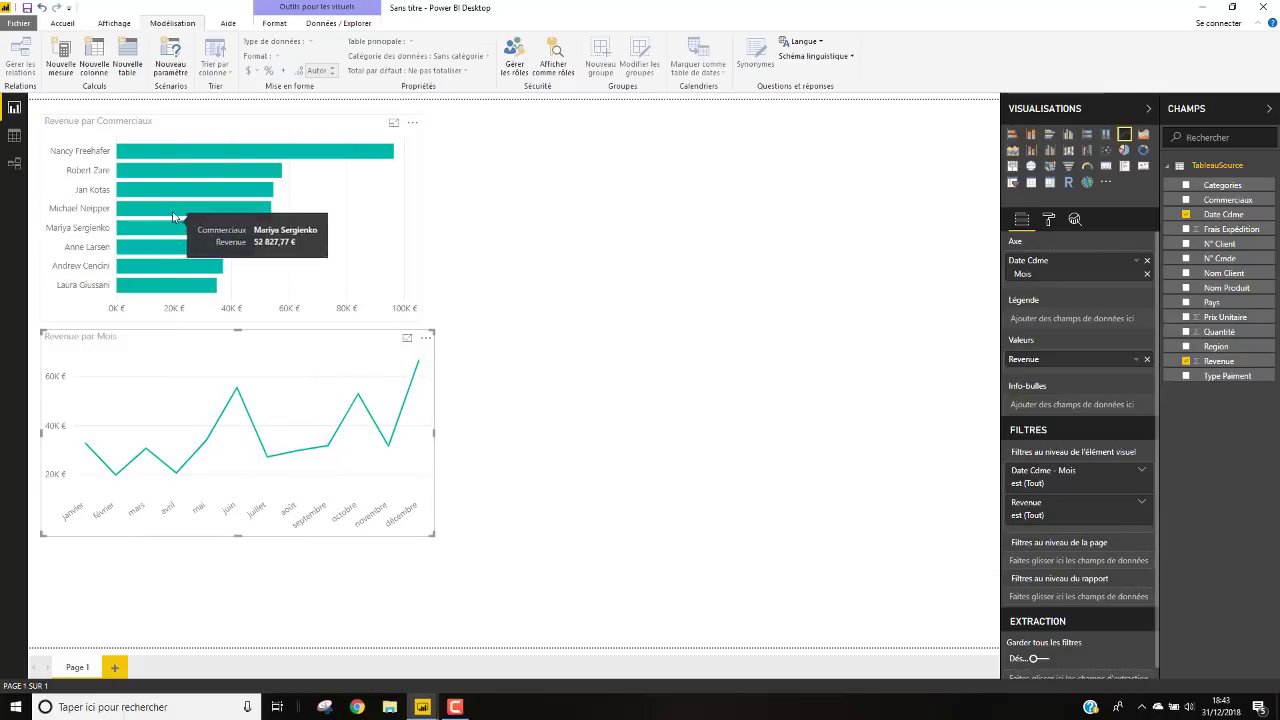
mouse_move(190, 160)
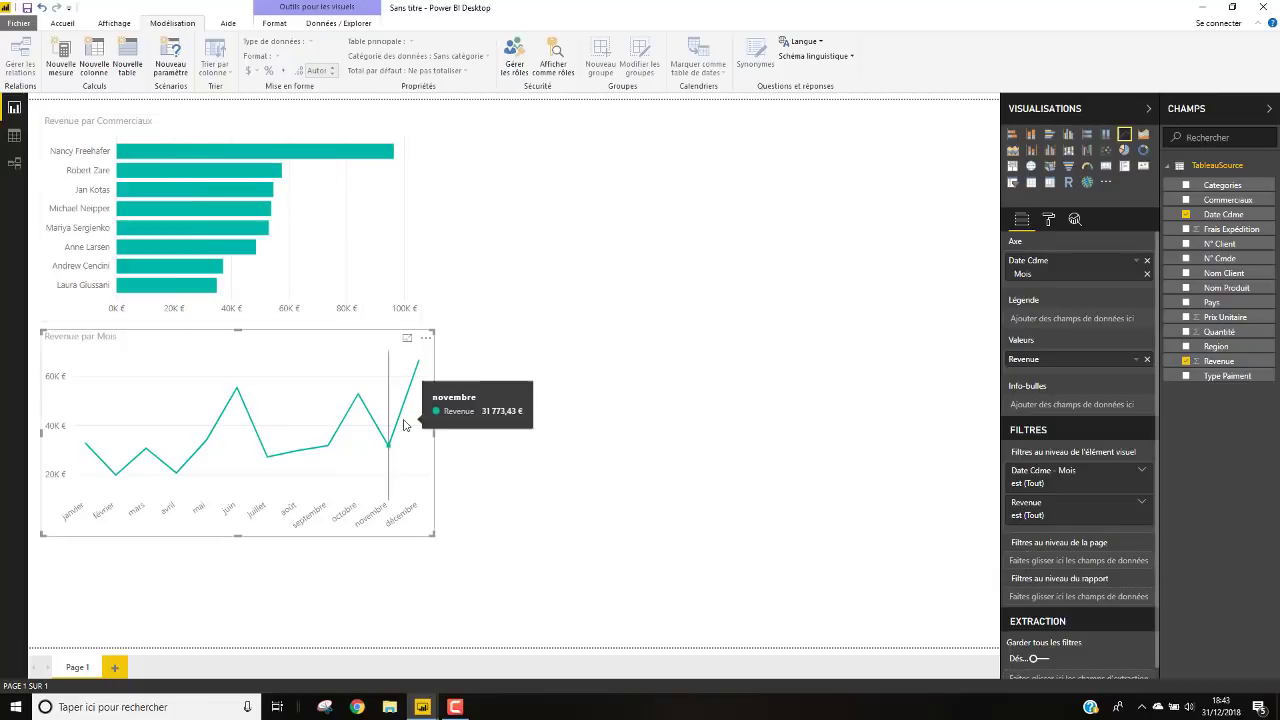
mouse_move(420, 375)
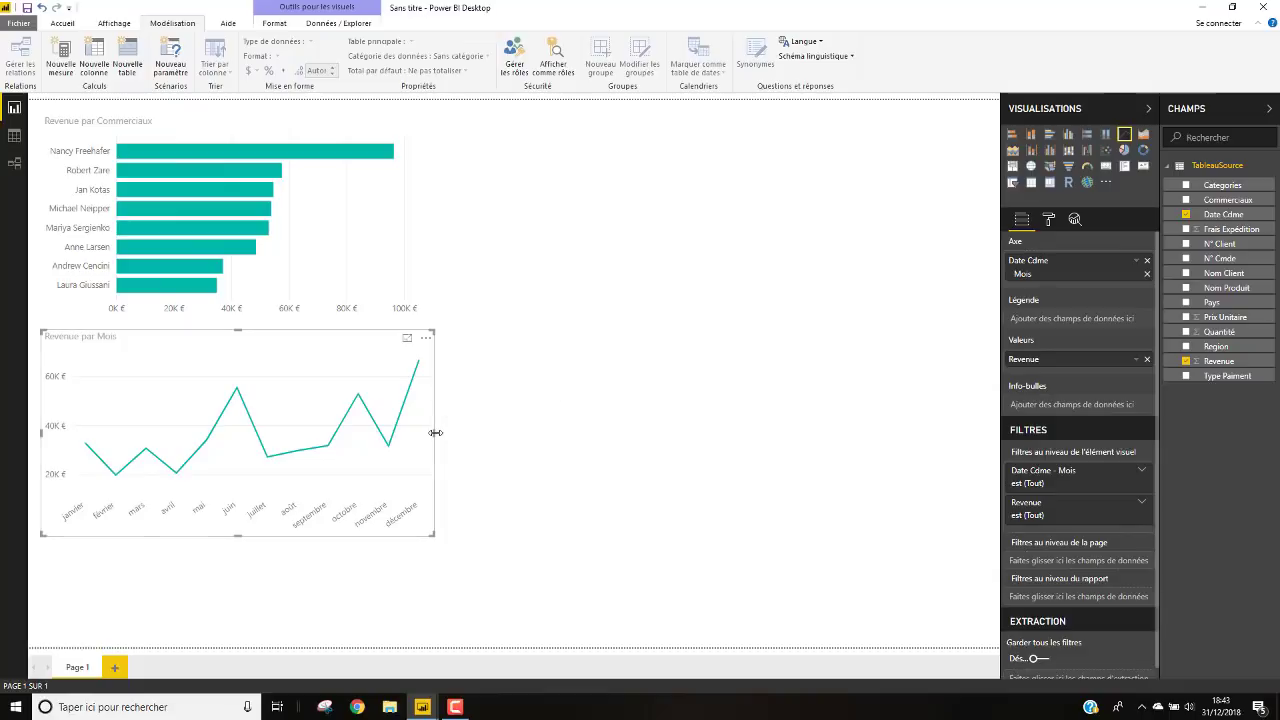
left_click_drag(436, 437, 421, 437)
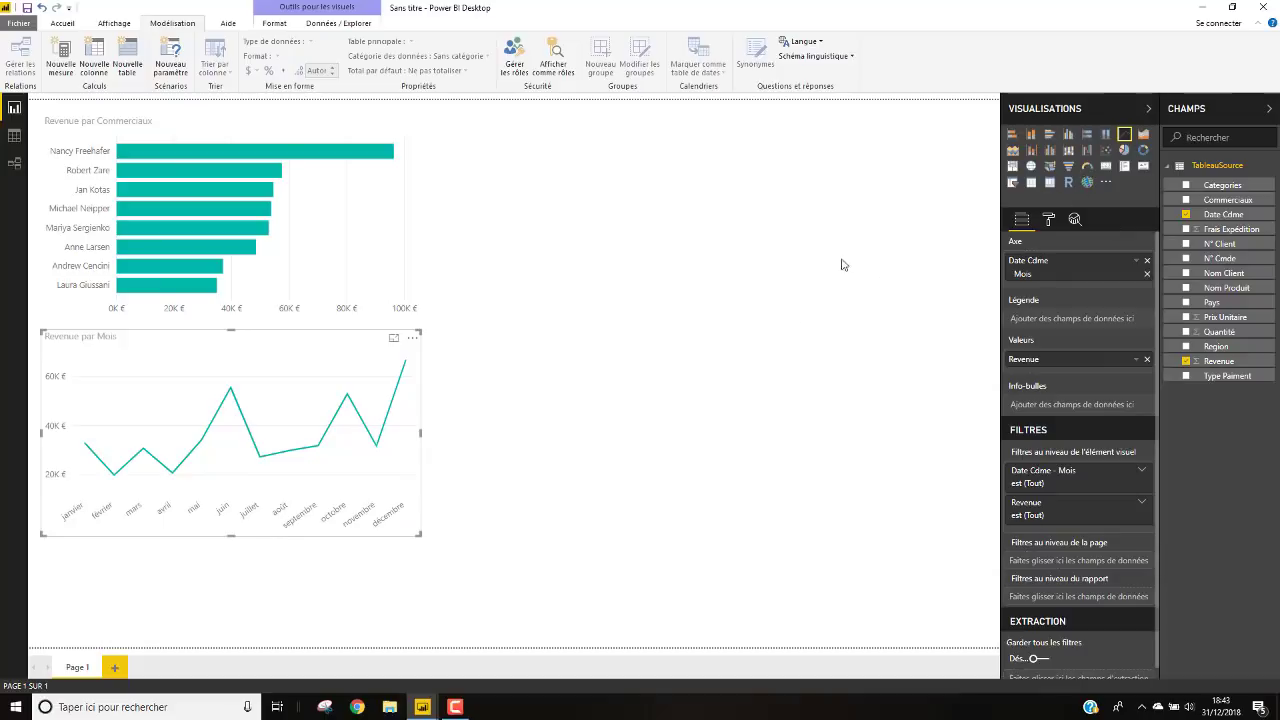
Step: Add a separate stacked column chart showing Revenue by Nom Client
left_click(935, 217)
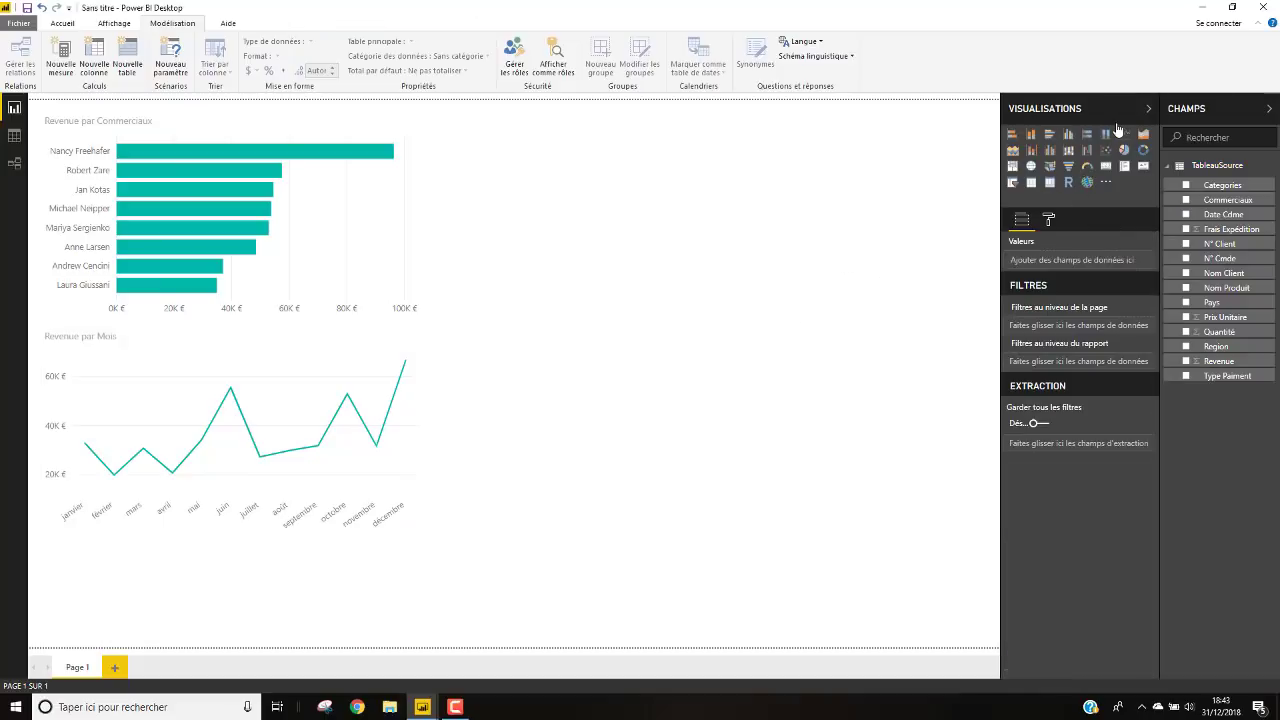
left_click(1031, 134)
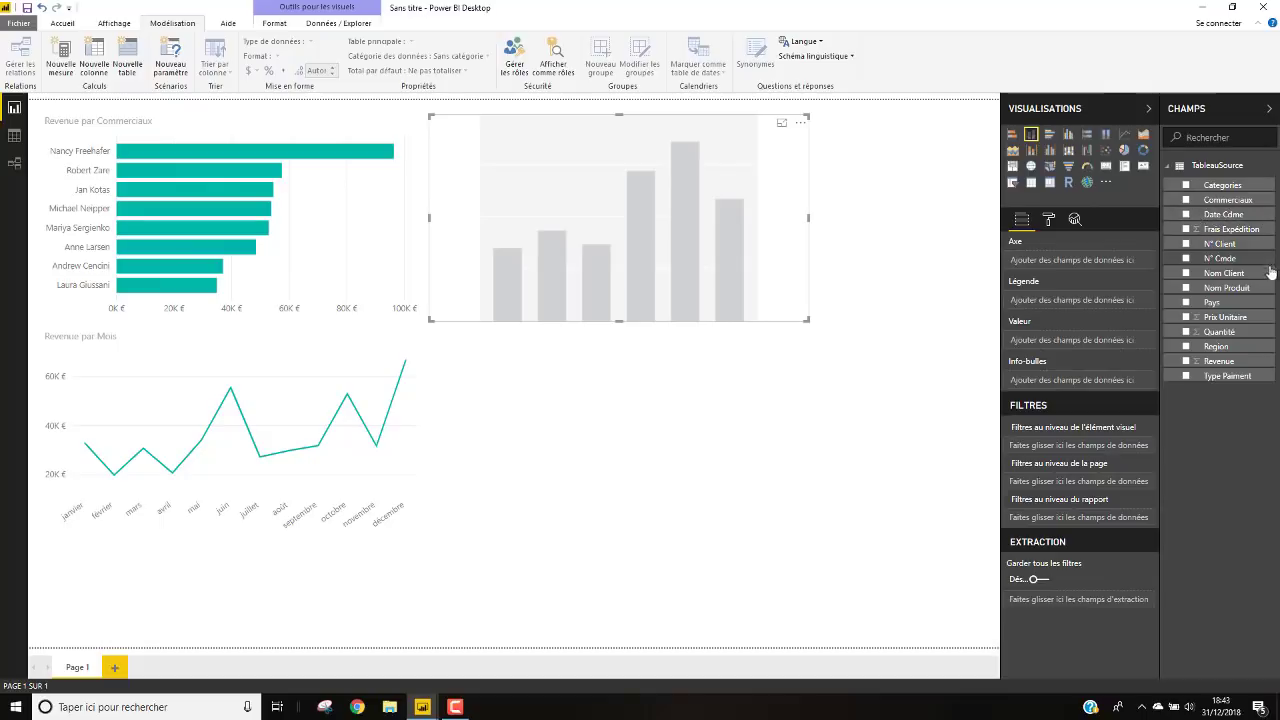
left_click(1186, 274)
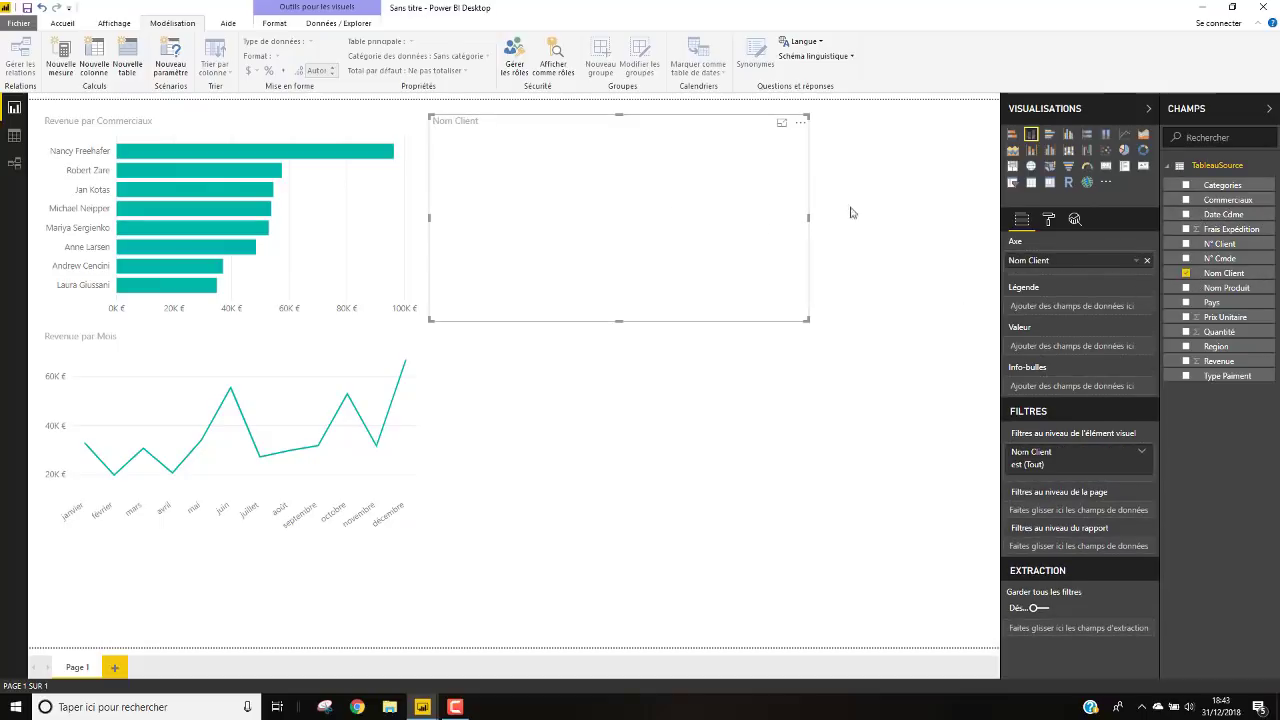
left_click(1186, 361)
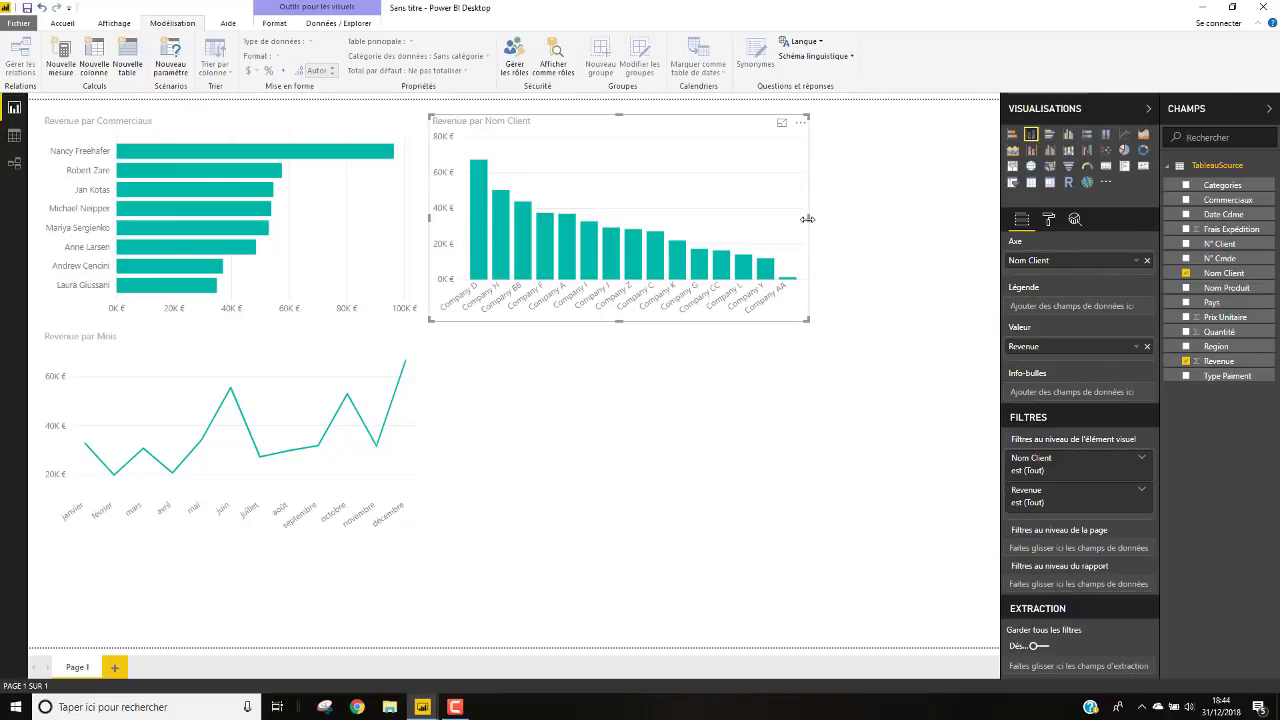
Step: Widen the Revenue par Nom Client chart and shift it away from the bar chart to fill the remaining page width
left_click_drag(817, 220, 982, 234)
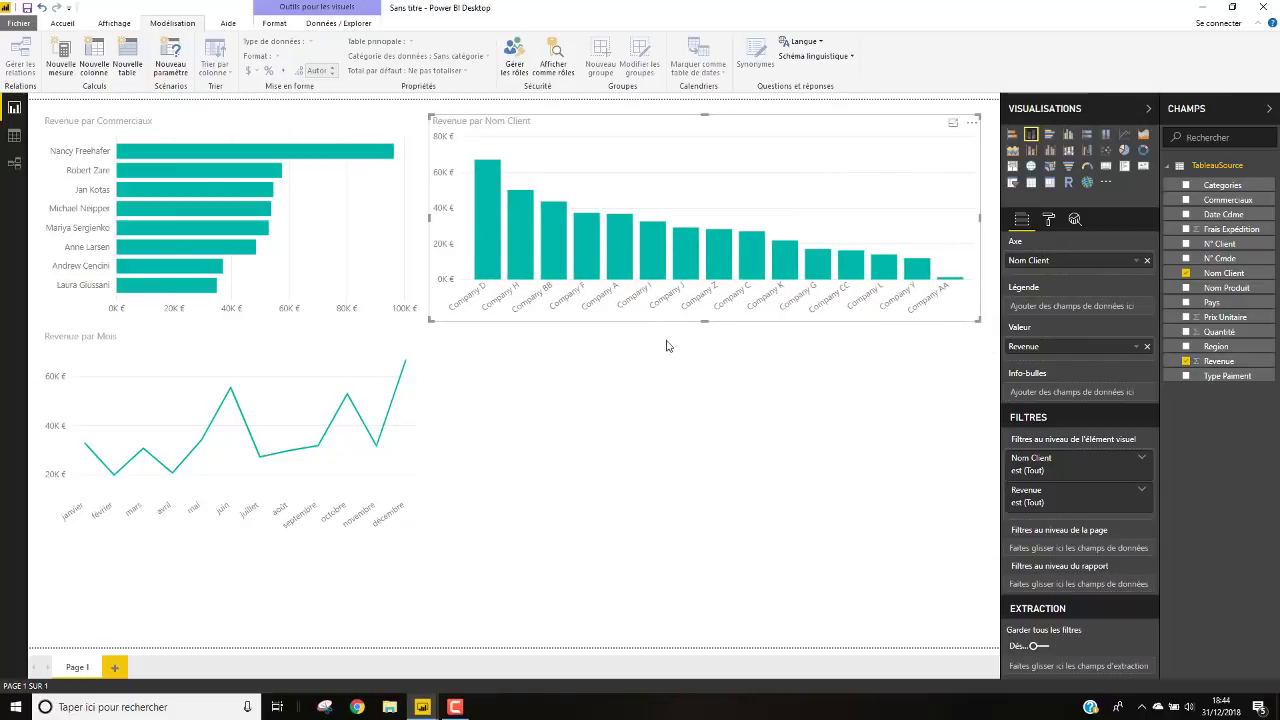
left_click_drag(645, 328, 670, 328)
left_click(650, 366)
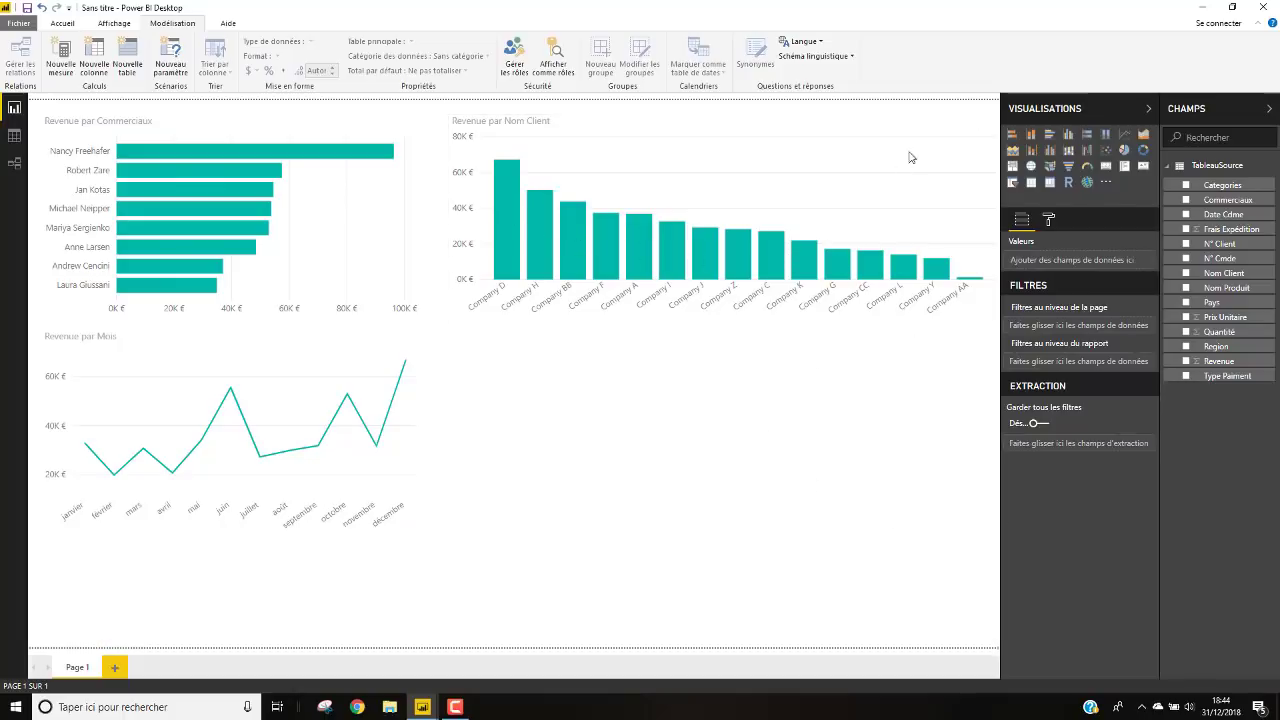
Step: Add a Region slicer below the Revenue par Nom Client chart and shrink it to fit its list of regions
left_click(1014, 184)
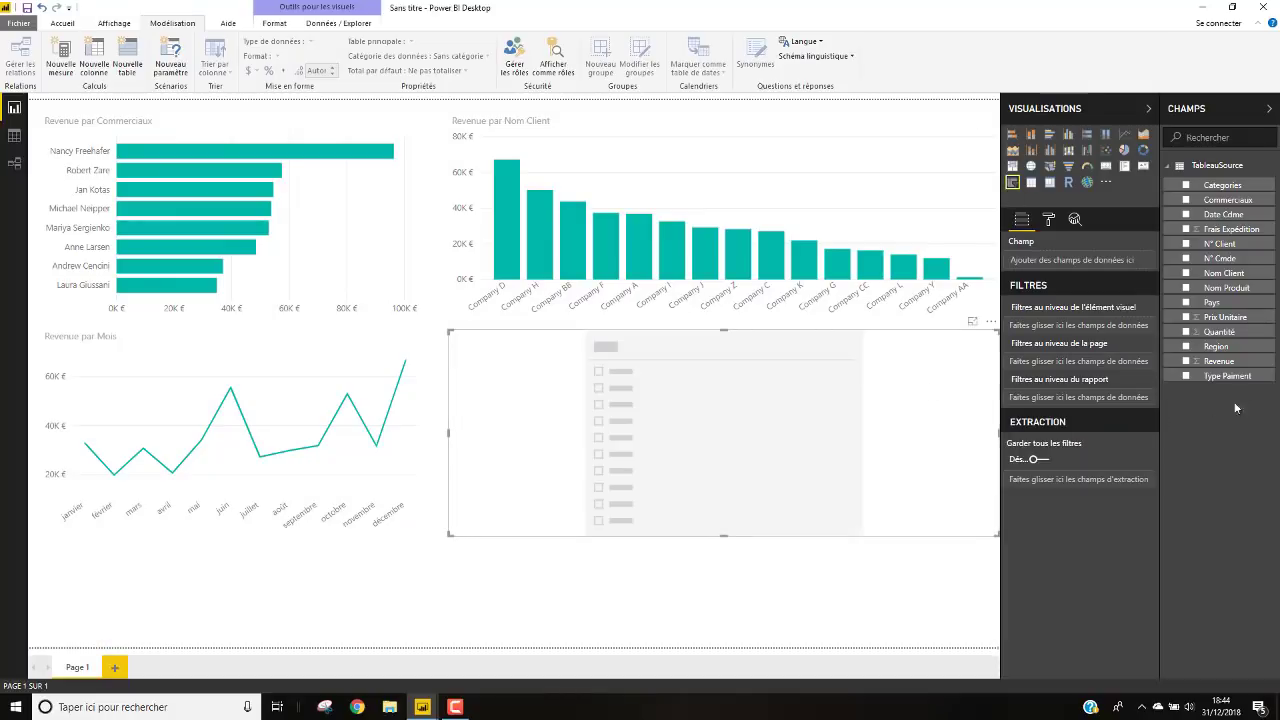
left_click(1186, 349)
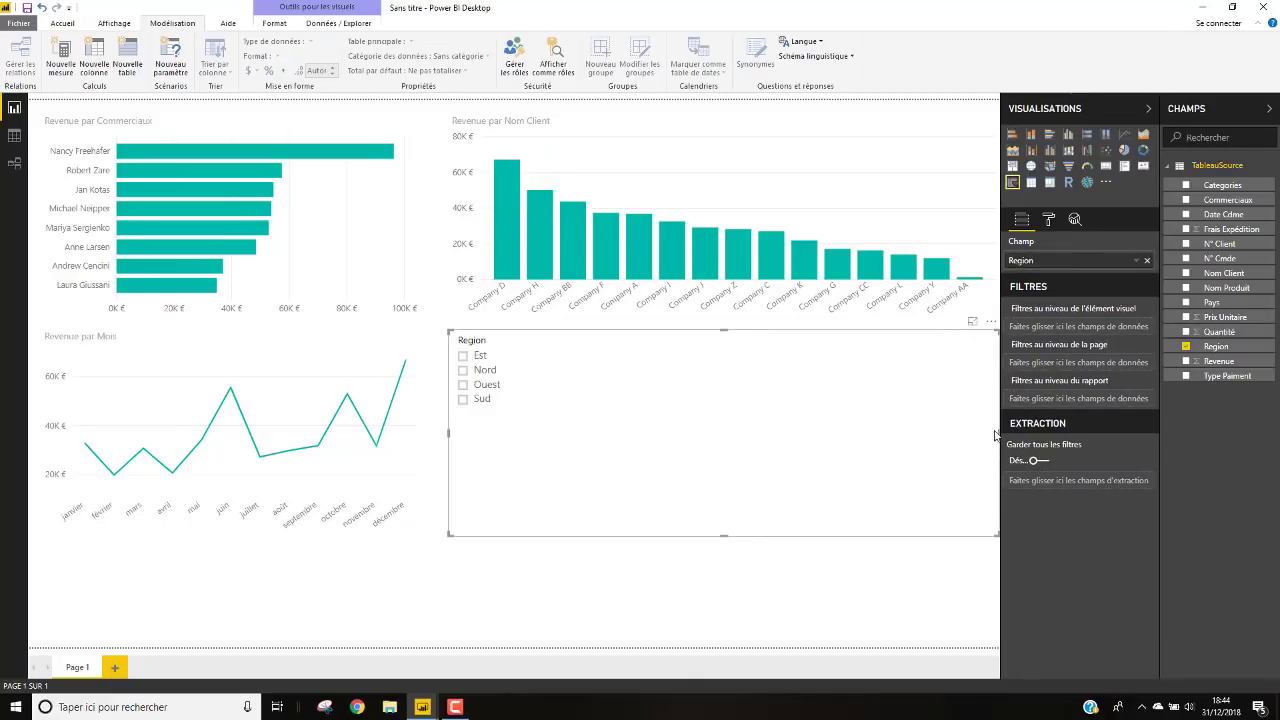
left_click_drag(997, 433, 530, 460)
left_click_drag(487, 535, 507, 429)
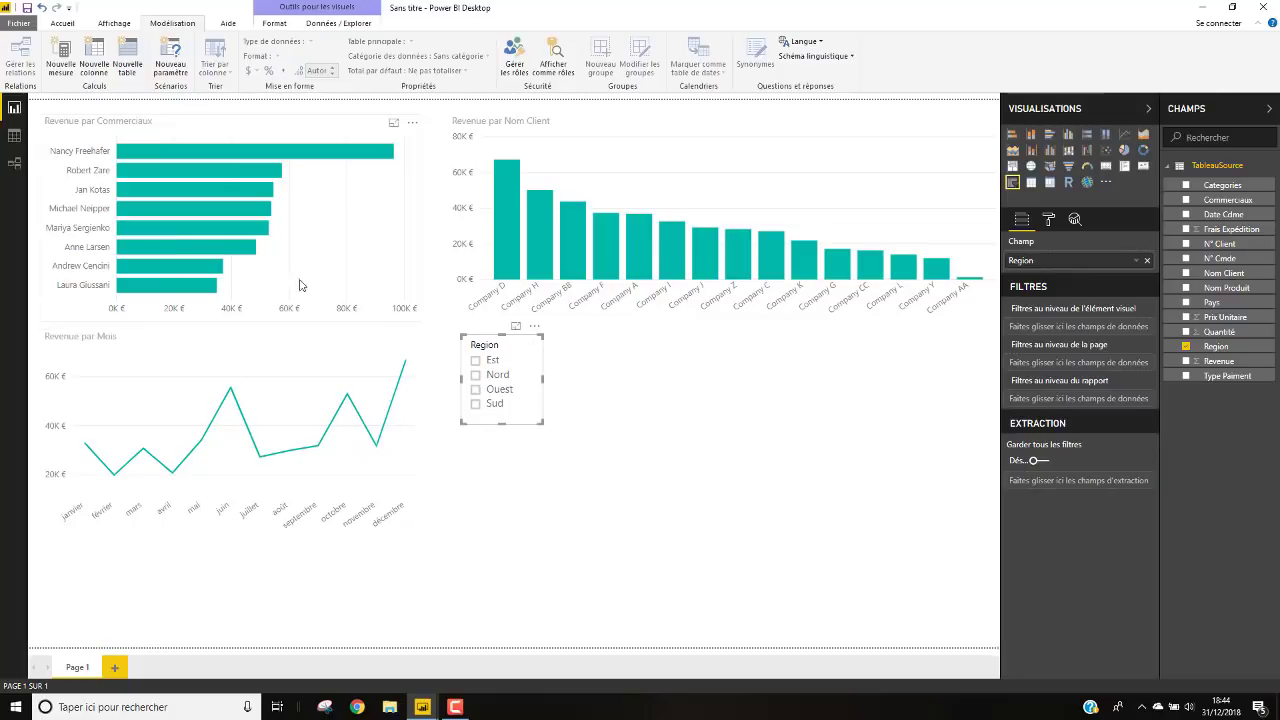
Step: Filter the report with the Region slicer to show both Est and Nord
left_click(476, 390)
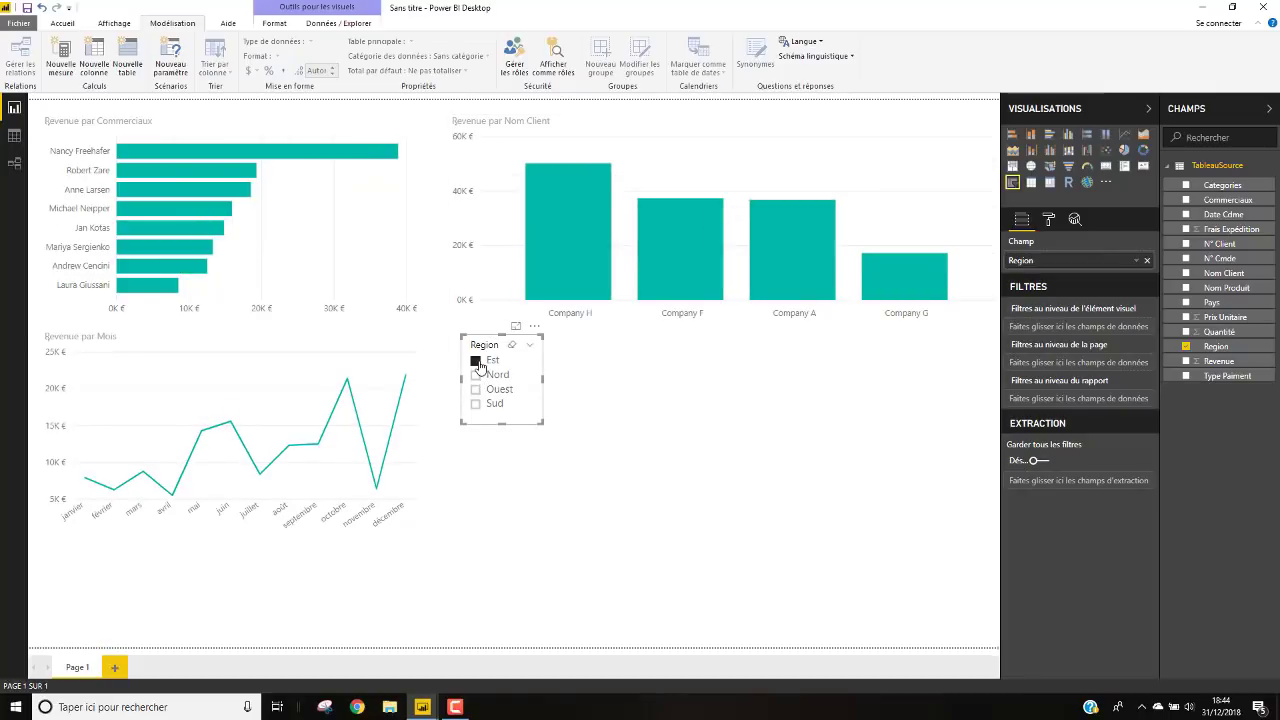
left_click(476, 375)
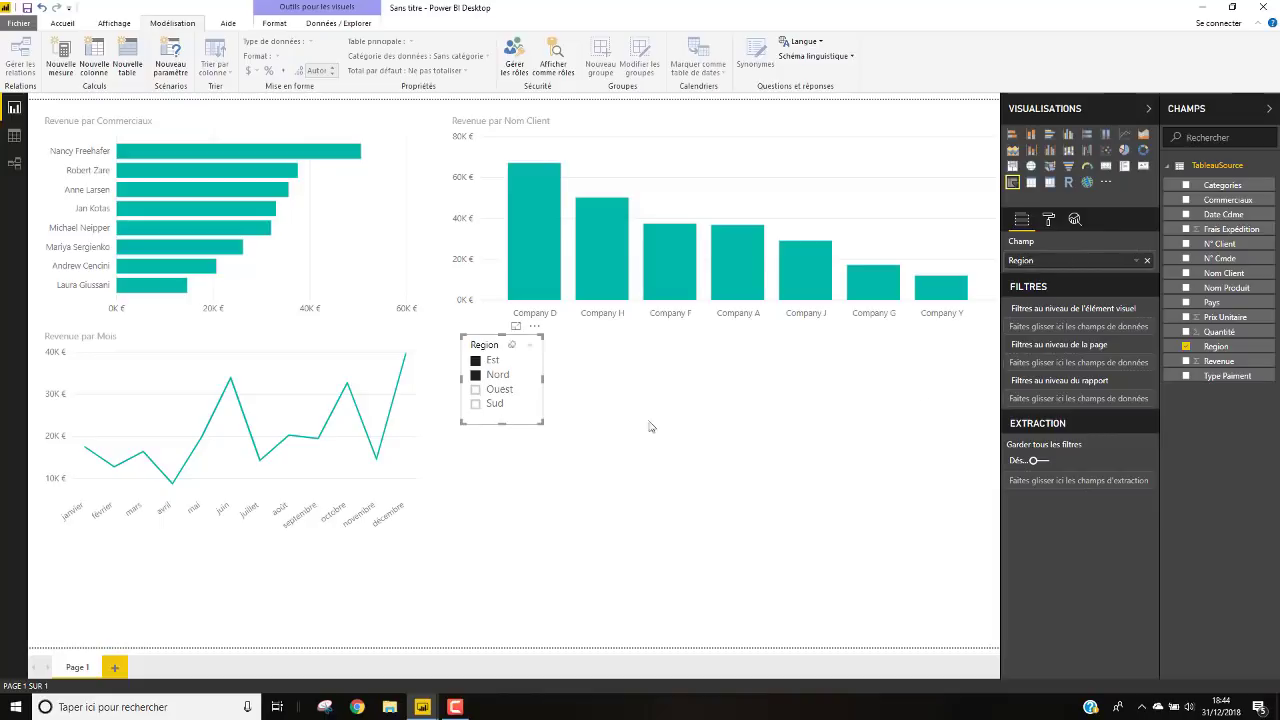
left_click(713, 395)
Step: Add a slicer for the Pays field and place it beside the Region slicer
left_click(1012, 182)
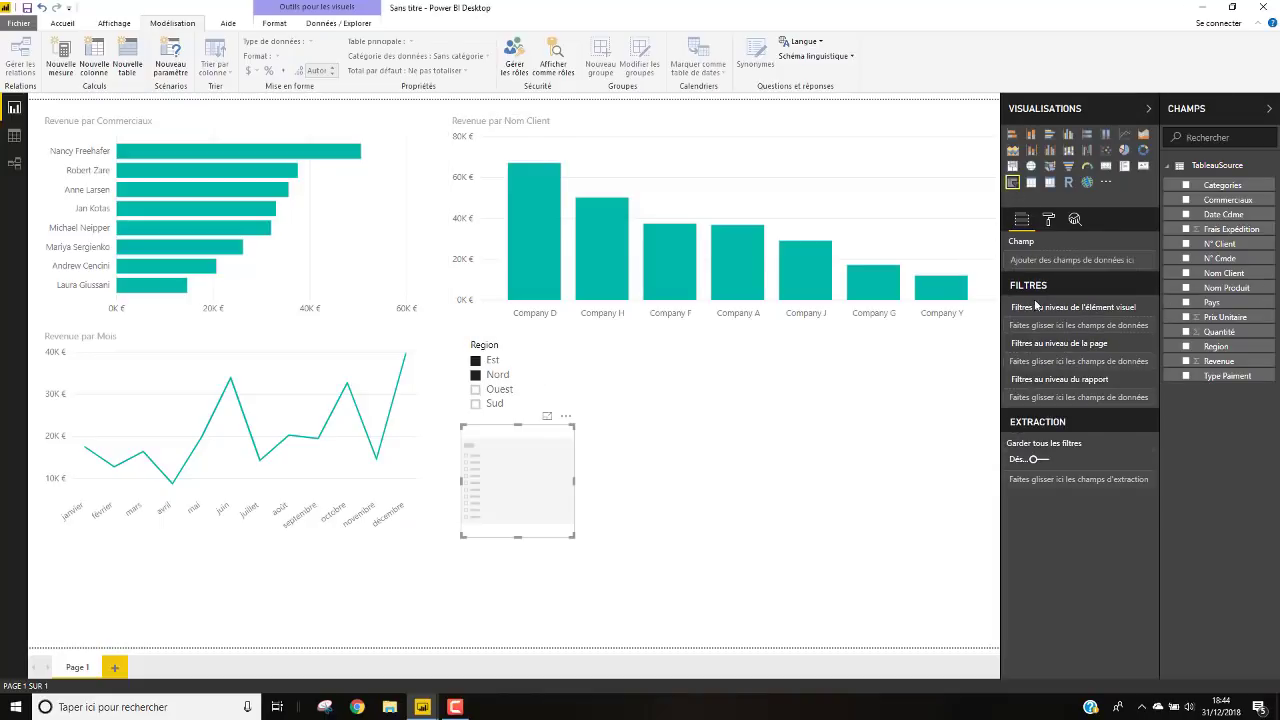
left_click(1200, 303)
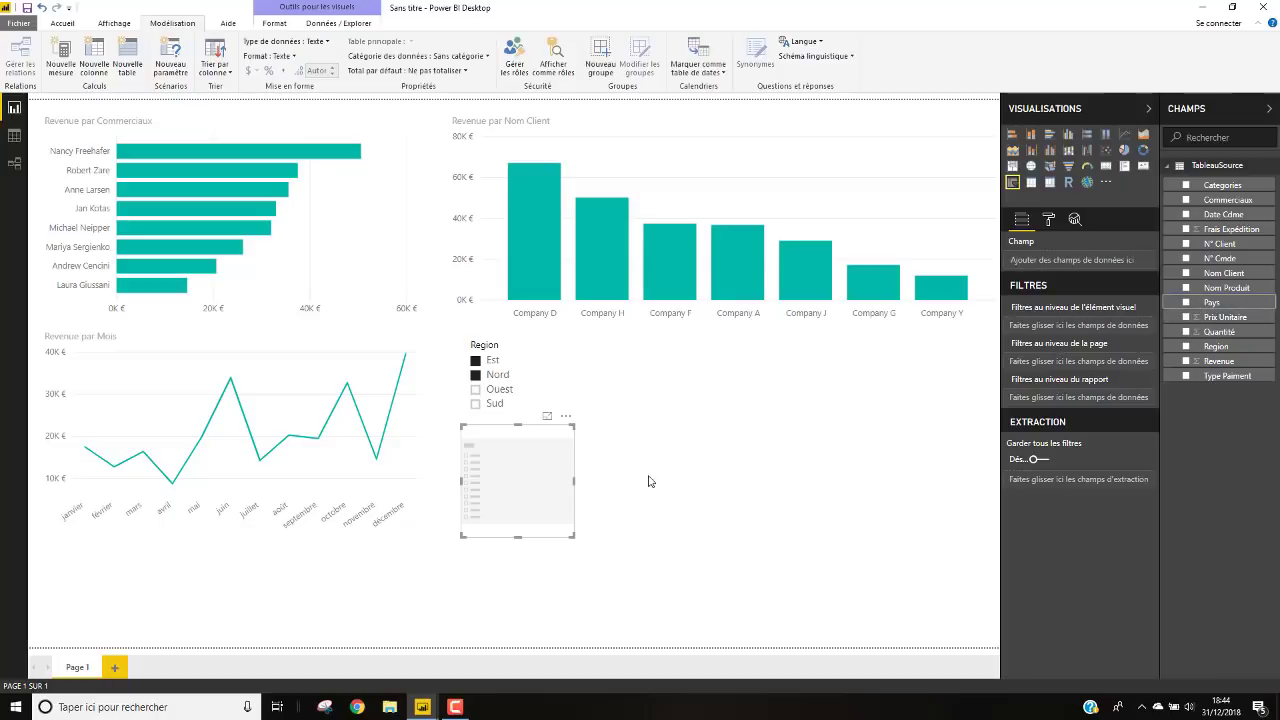
left_click(1186, 302)
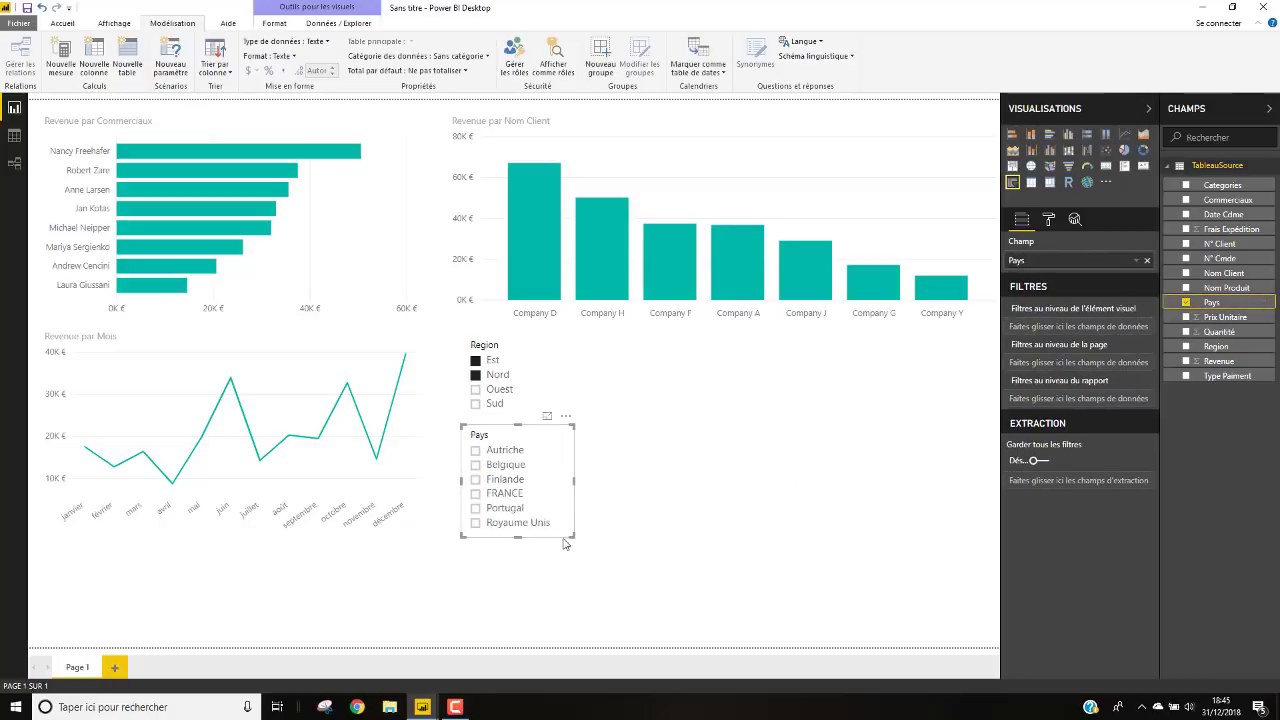
left_click_drag(559, 541, 660, 454)
left_click(660, 454)
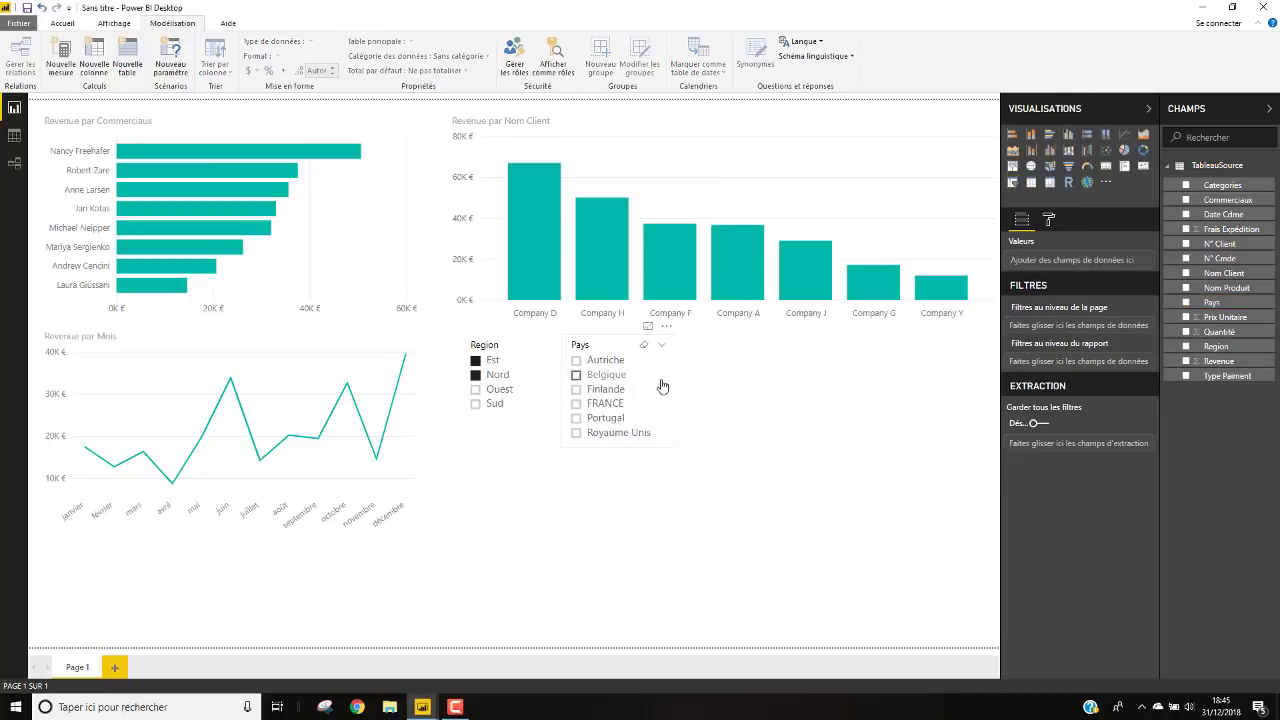
left_click(668, 452)
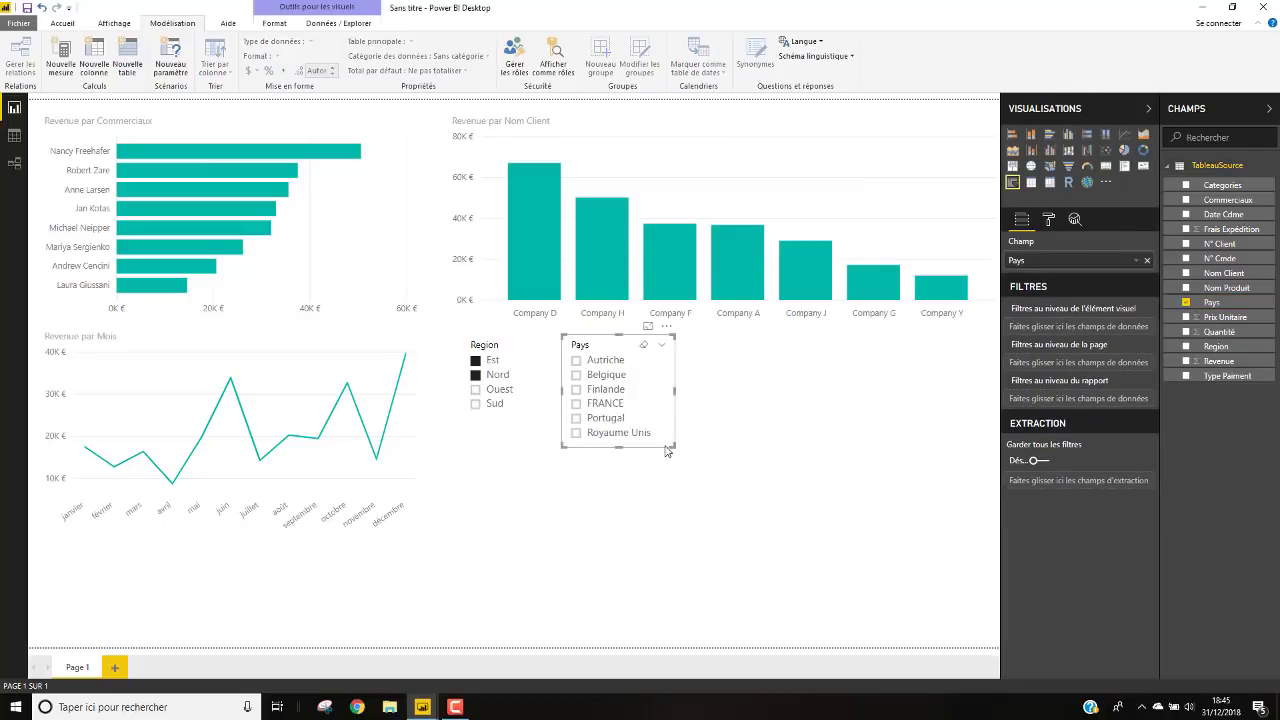
Step: Narrow the Region slicer to Est and filter the Pays slicer to FRANCE
left_click(476, 374)
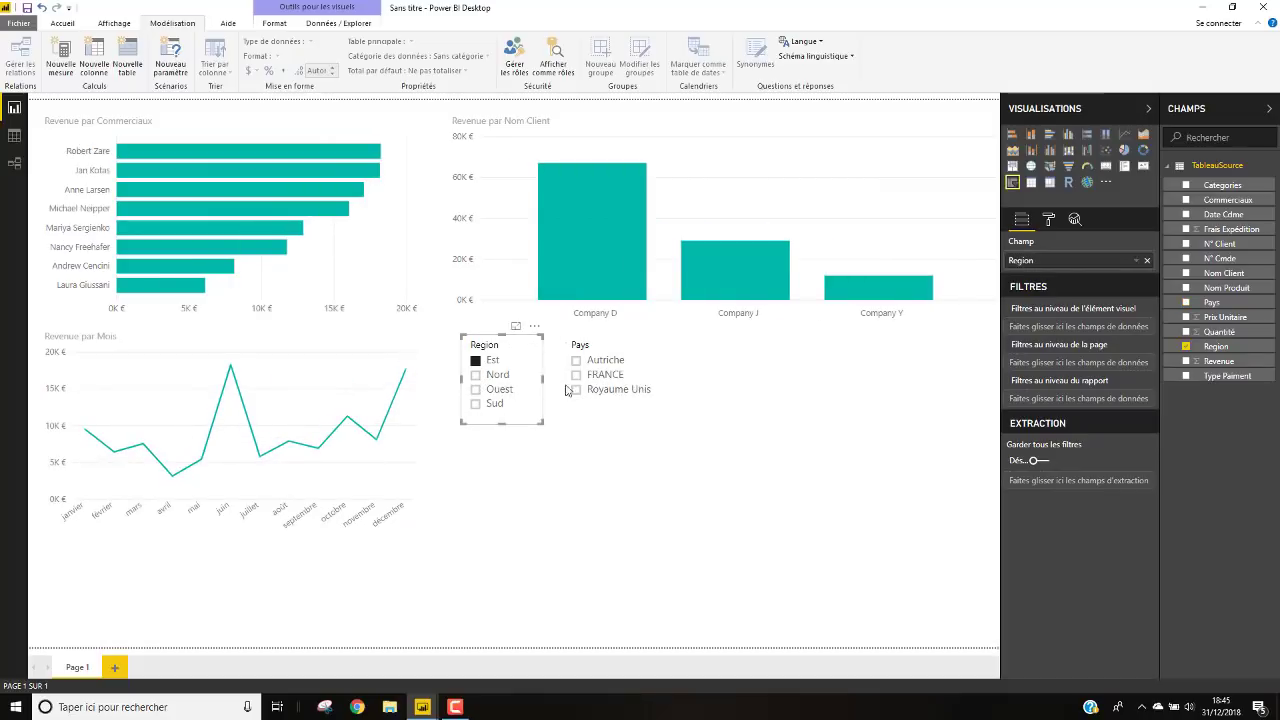
left_click(576, 375)
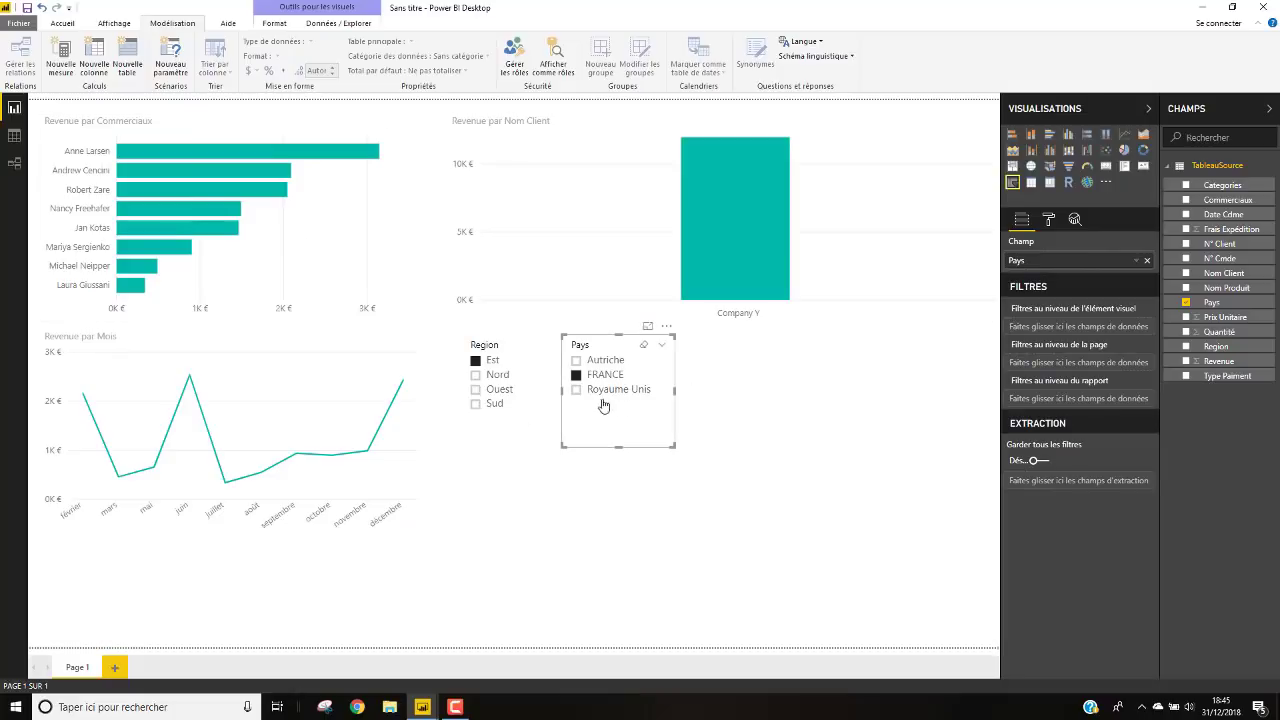
Step: Switch the Pays filter to Royaume Unis and Autriche in turn, and deselect Est in the Region slicer
left_click(577, 391)
left_click(578, 361)
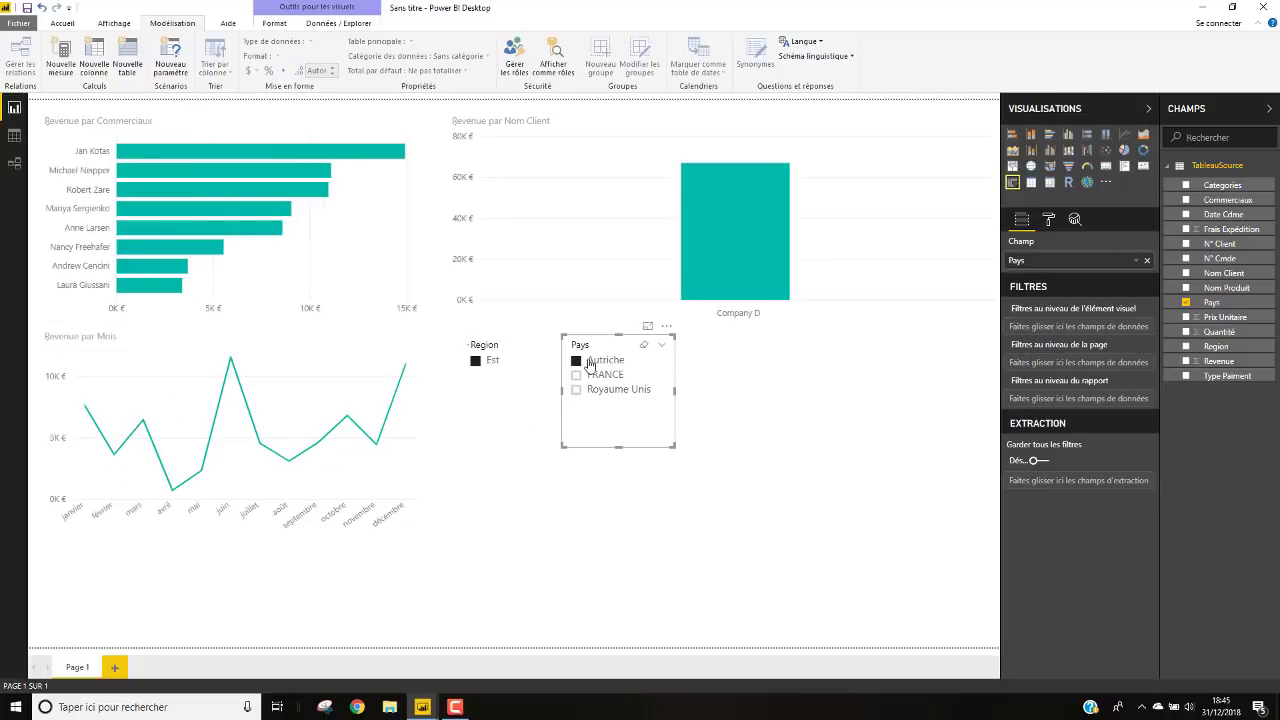
left_click(476, 362)
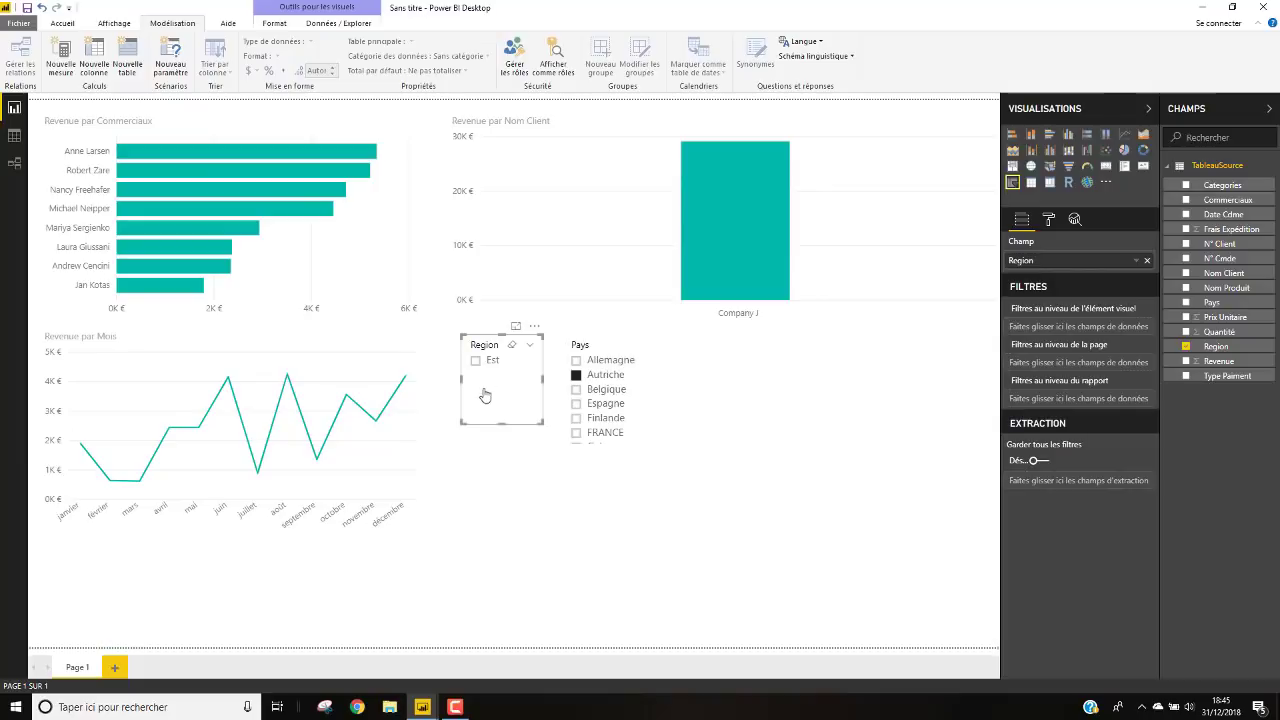
left_click(530, 345)
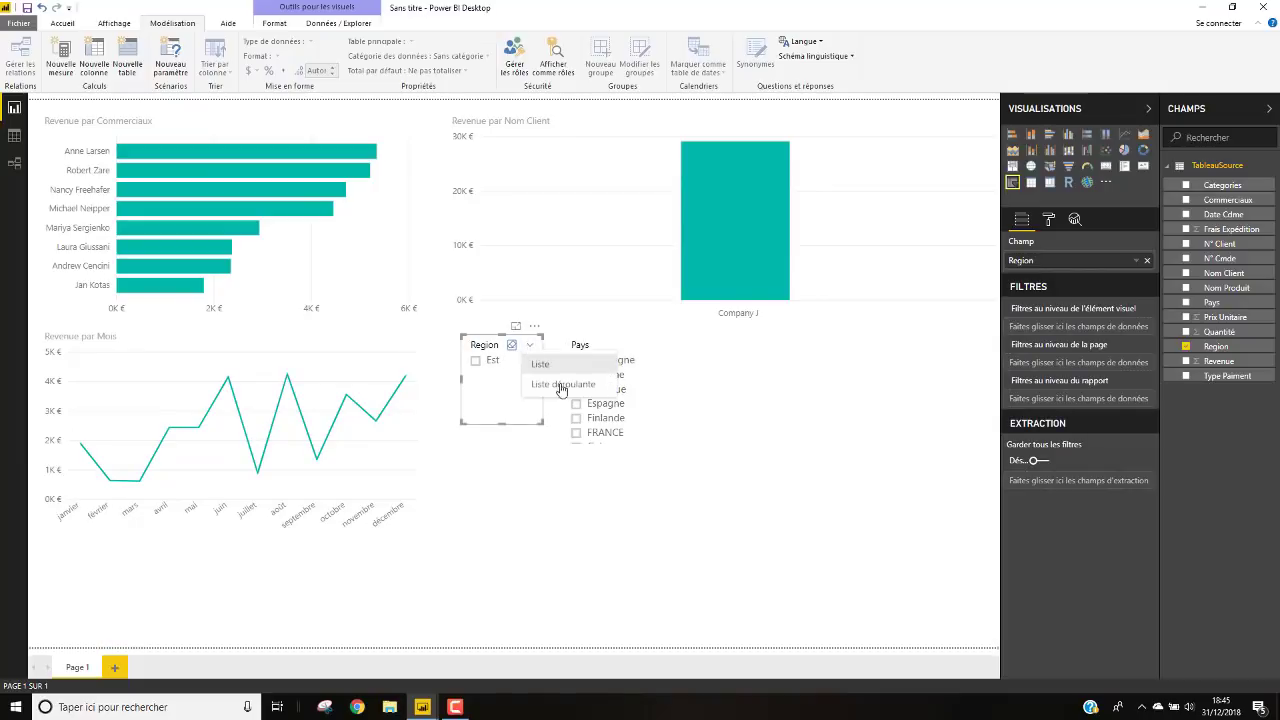
left_click(491, 349)
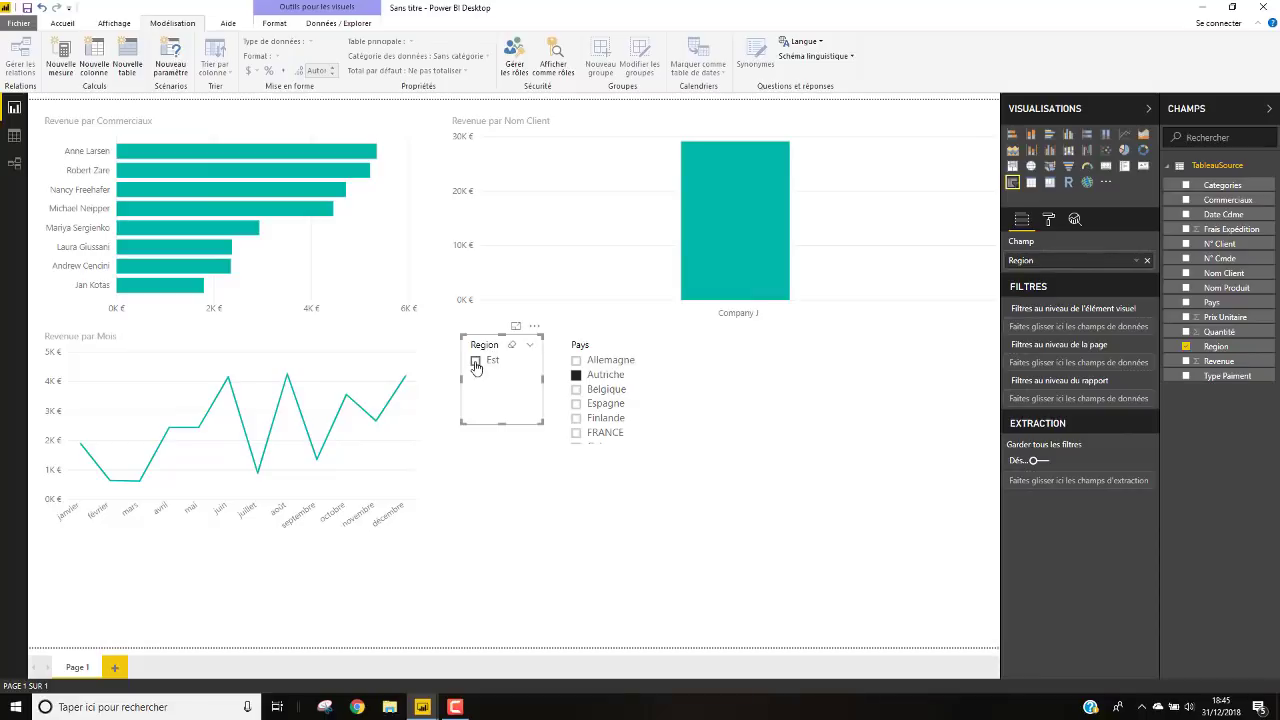
Step: Reselect Est in the Region slicer, and clear the selections of both the Pays and Region slicers
left_click(476, 363)
left_click(643, 346)
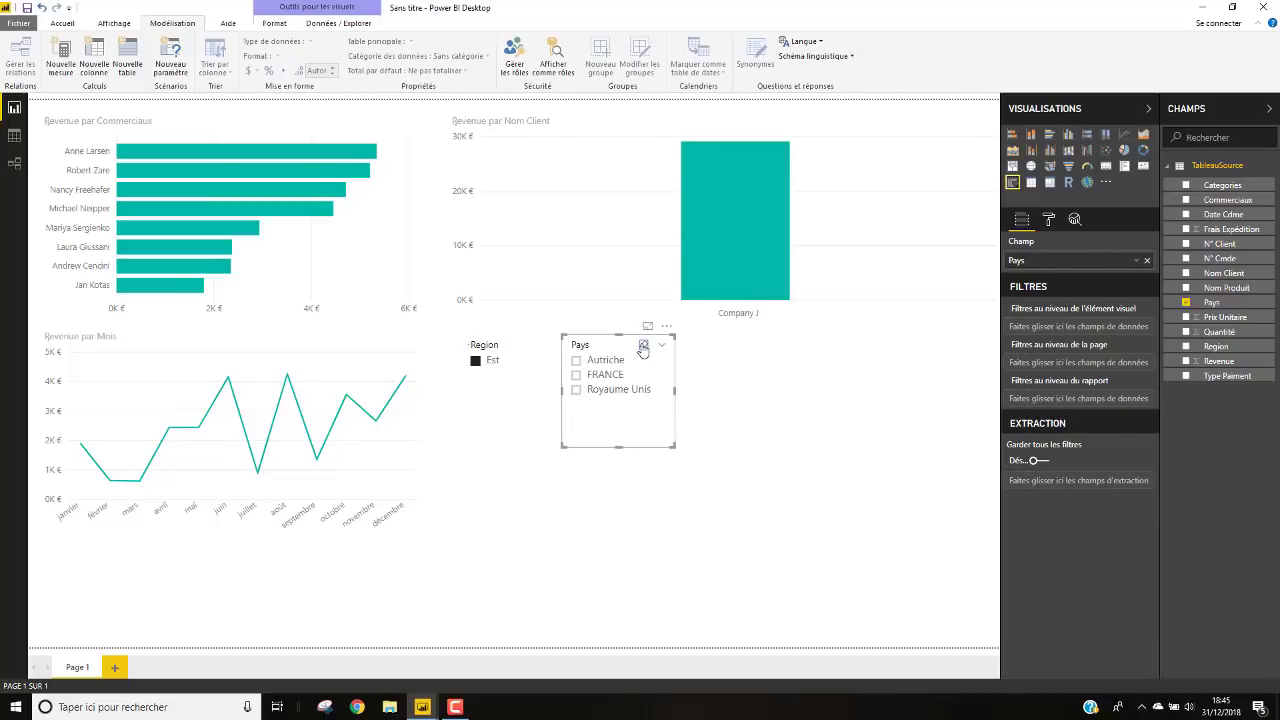
left_click(512, 347)
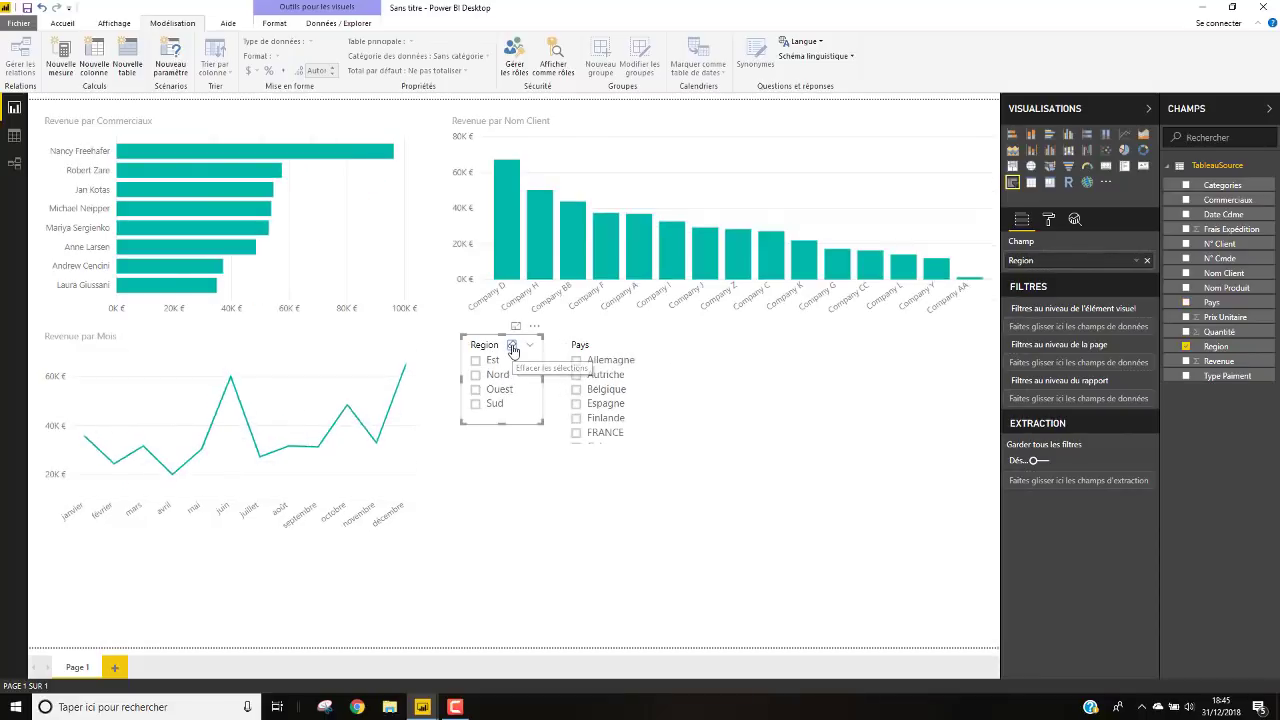
Step: Make the Region slicer slightly taller, select Belgique in the Pays slicer and enlarge that slicer to fit its full country list
left_click_drag(505, 463, 505, 432)
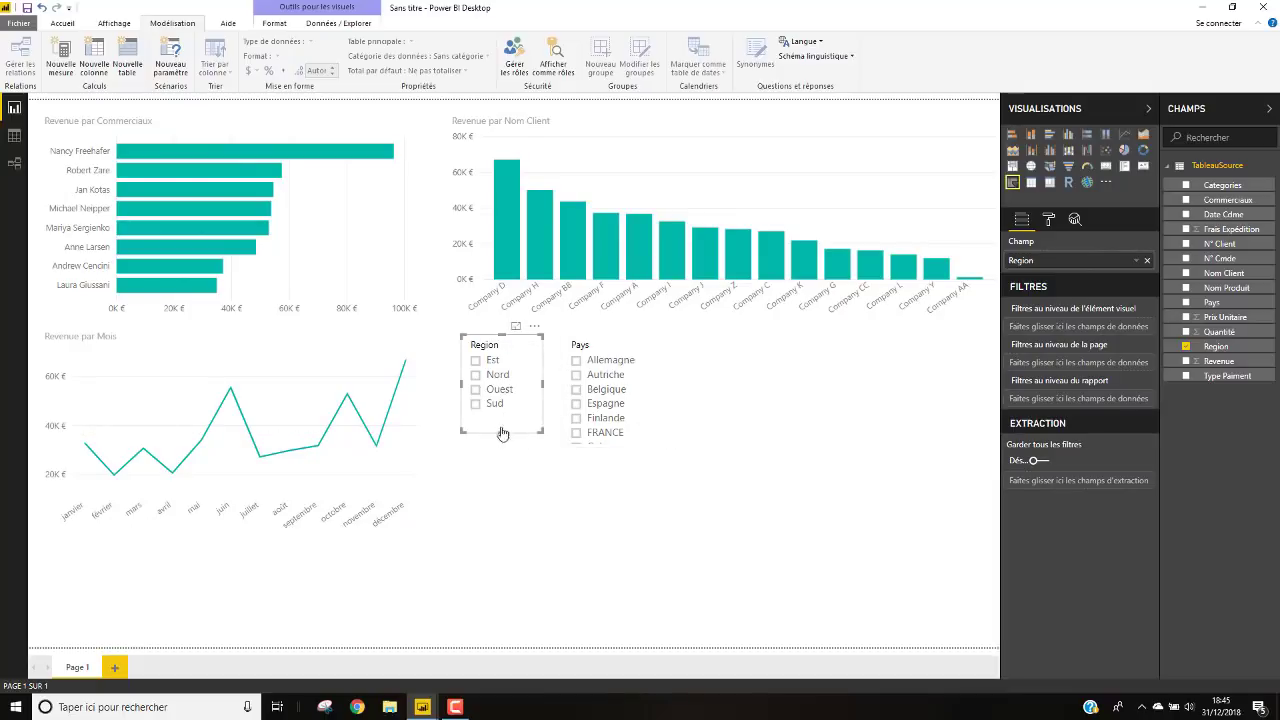
left_click(600, 390)
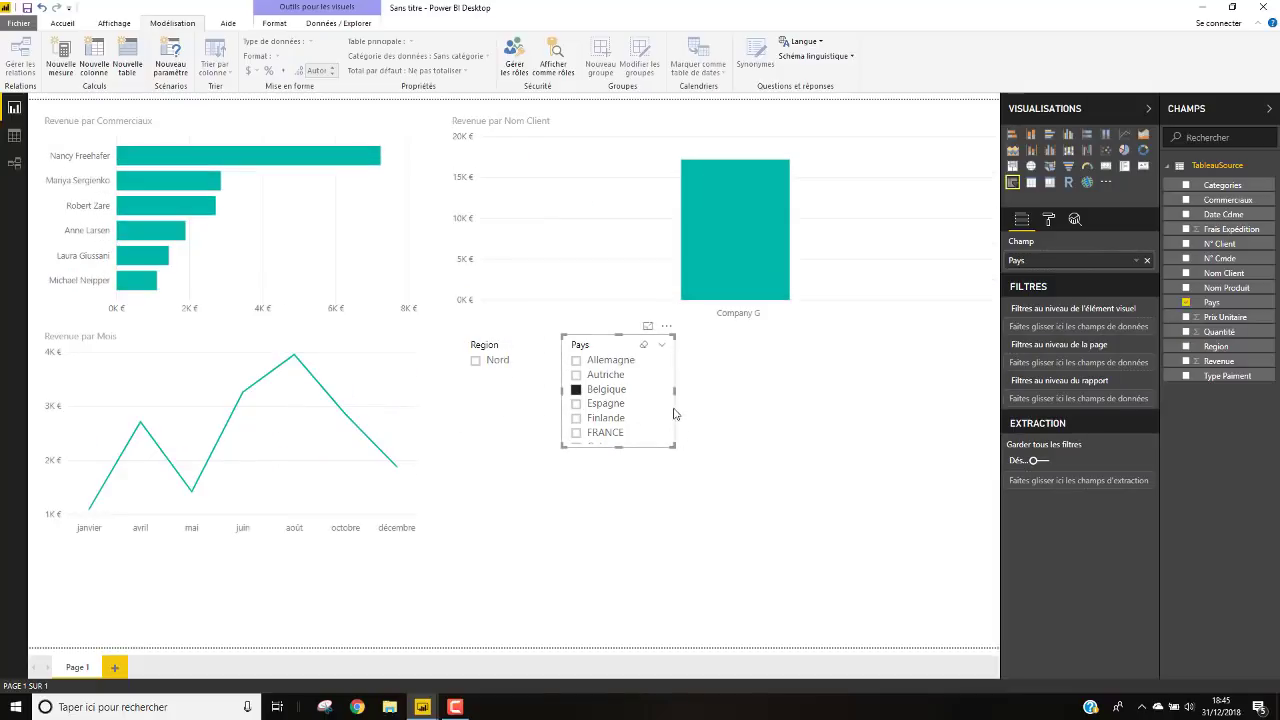
left_click_drag(675, 446, 683, 531)
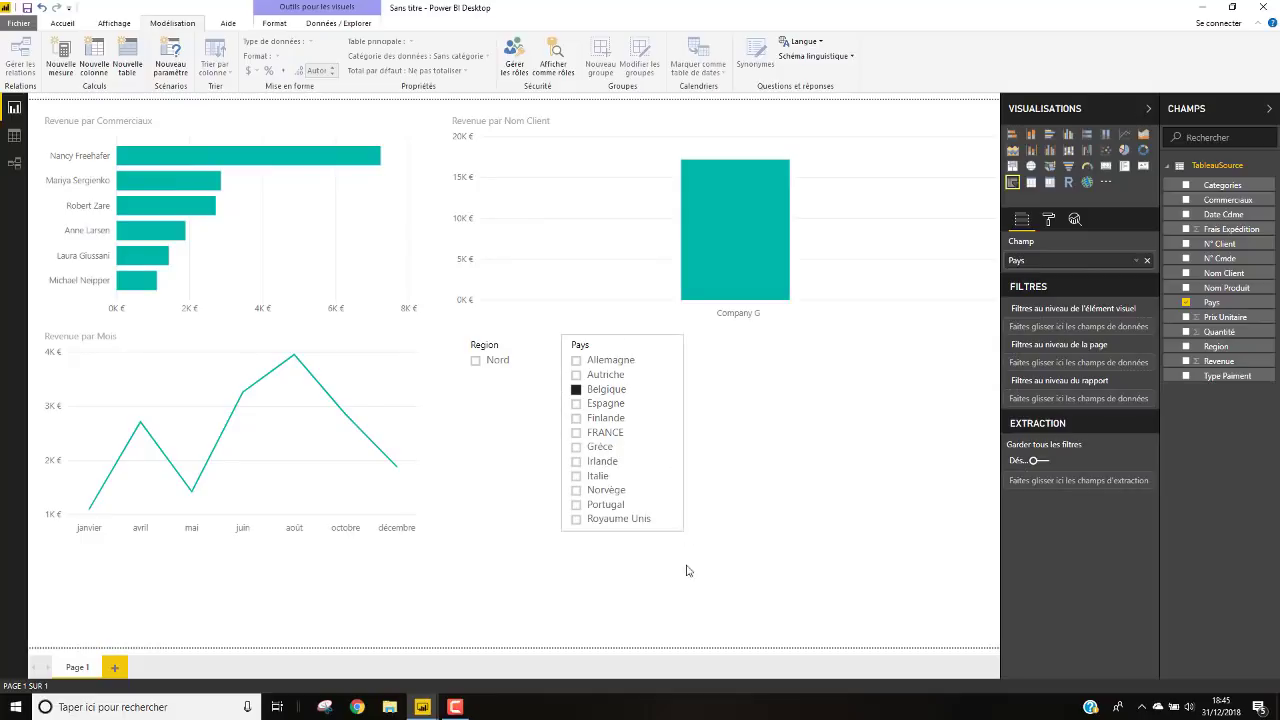
left_click(690, 545)
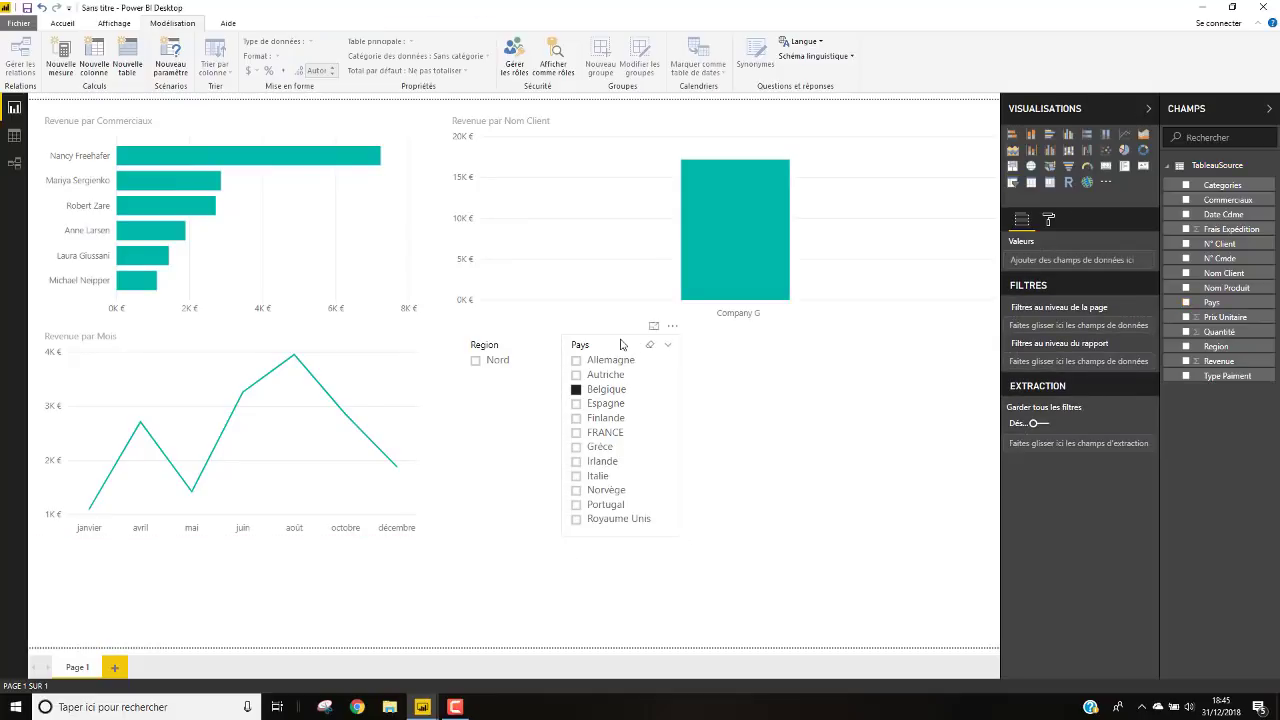
Step: Clear the Pays slicer's selection and move the slicer directly below the Region slicer, aligned with it
left_click(624, 344)
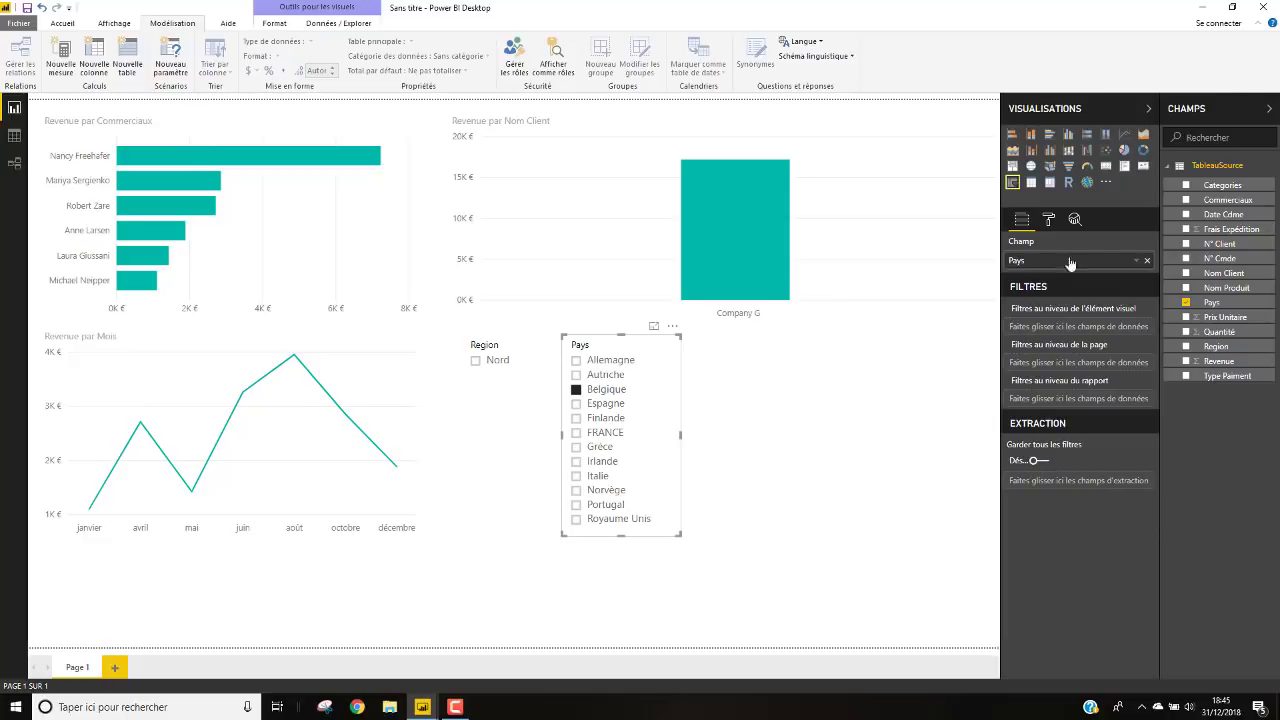
left_click(1050, 220)
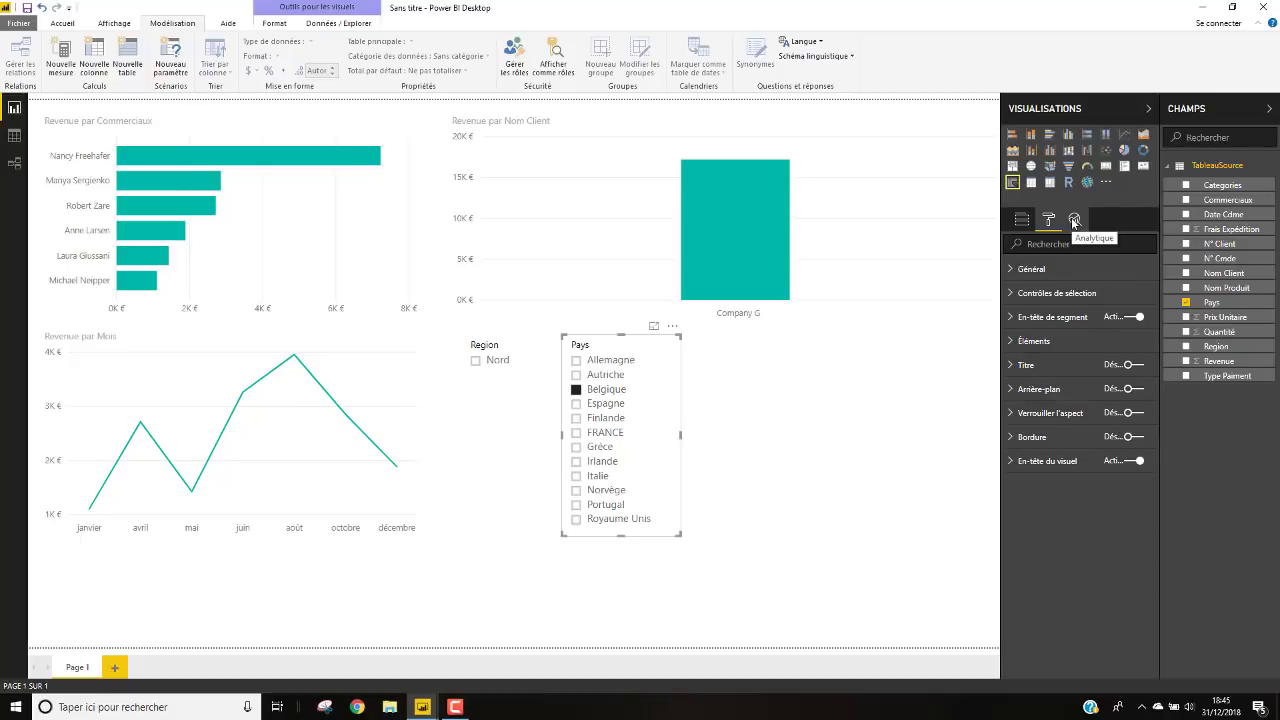
left_click(706, 423)
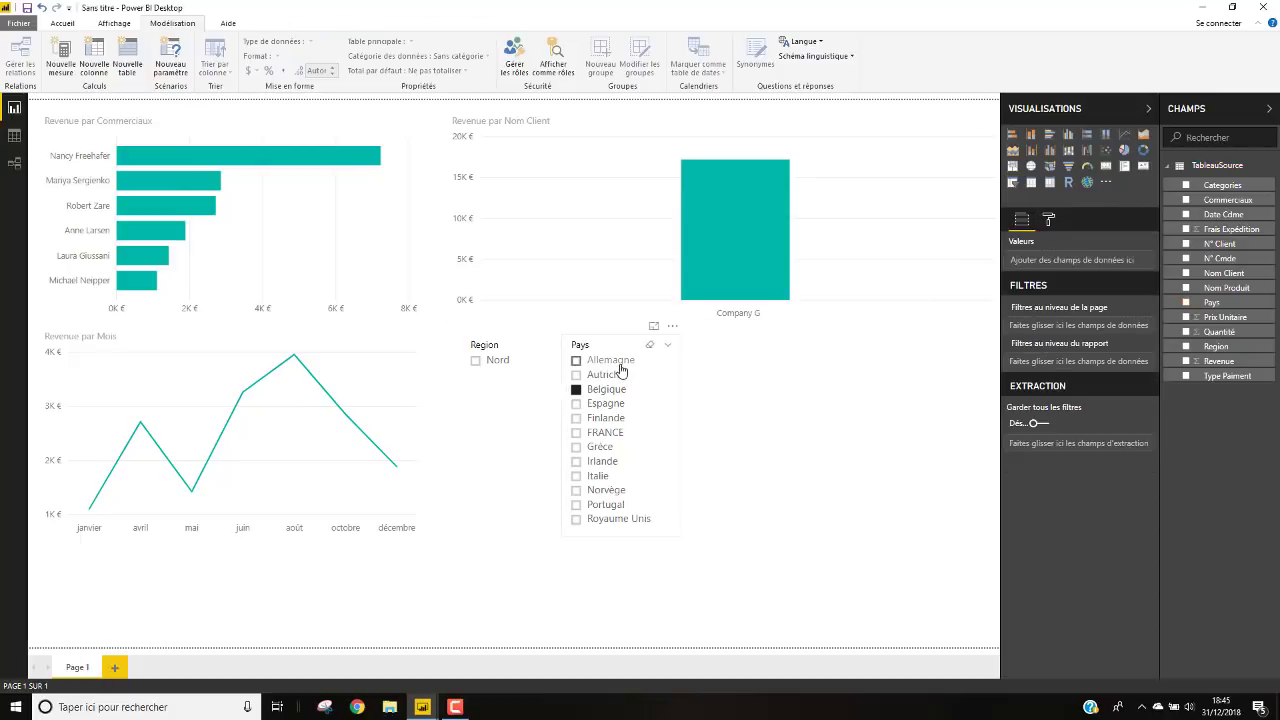
left_click(618, 342)
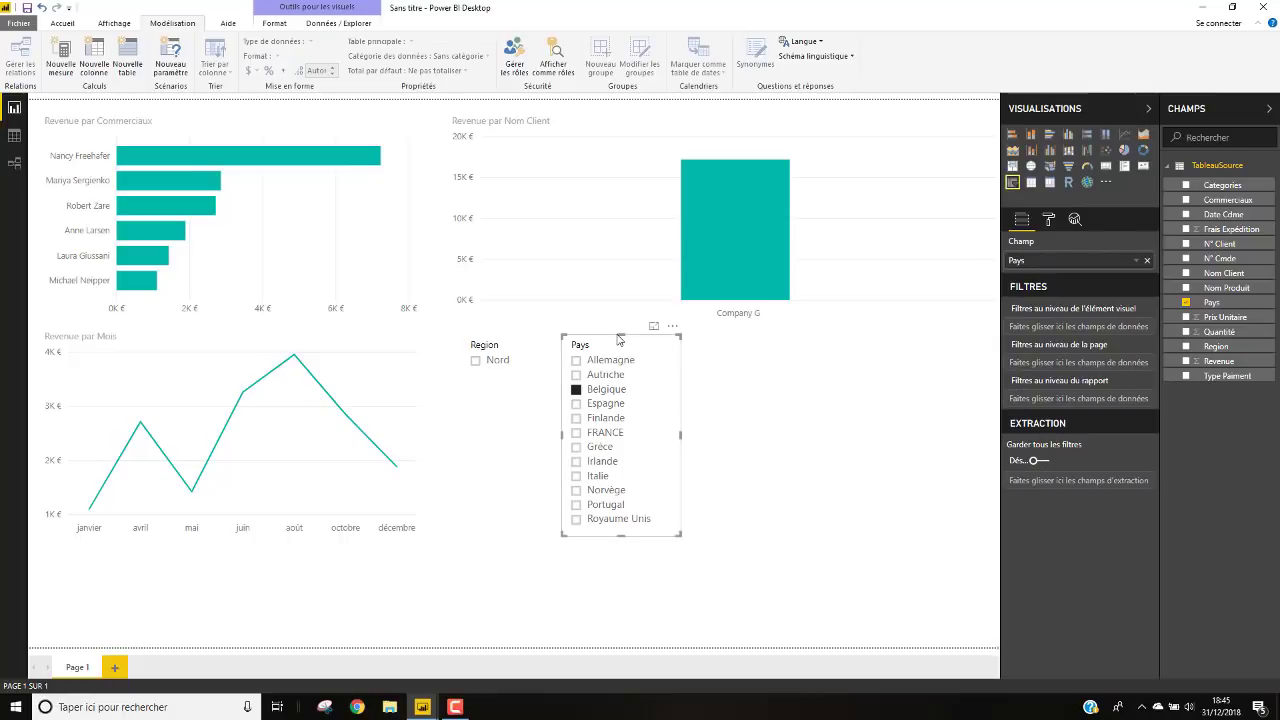
left_click(649, 344)
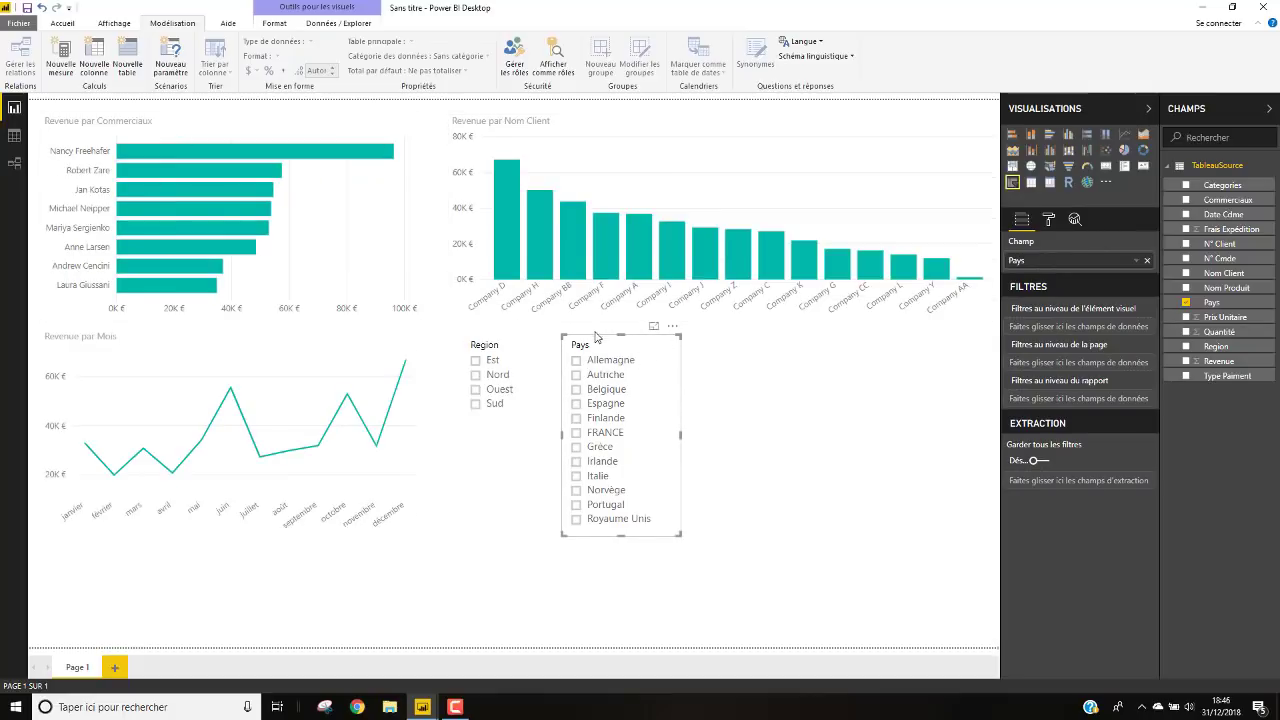
left_click_drag(596, 338, 494, 432)
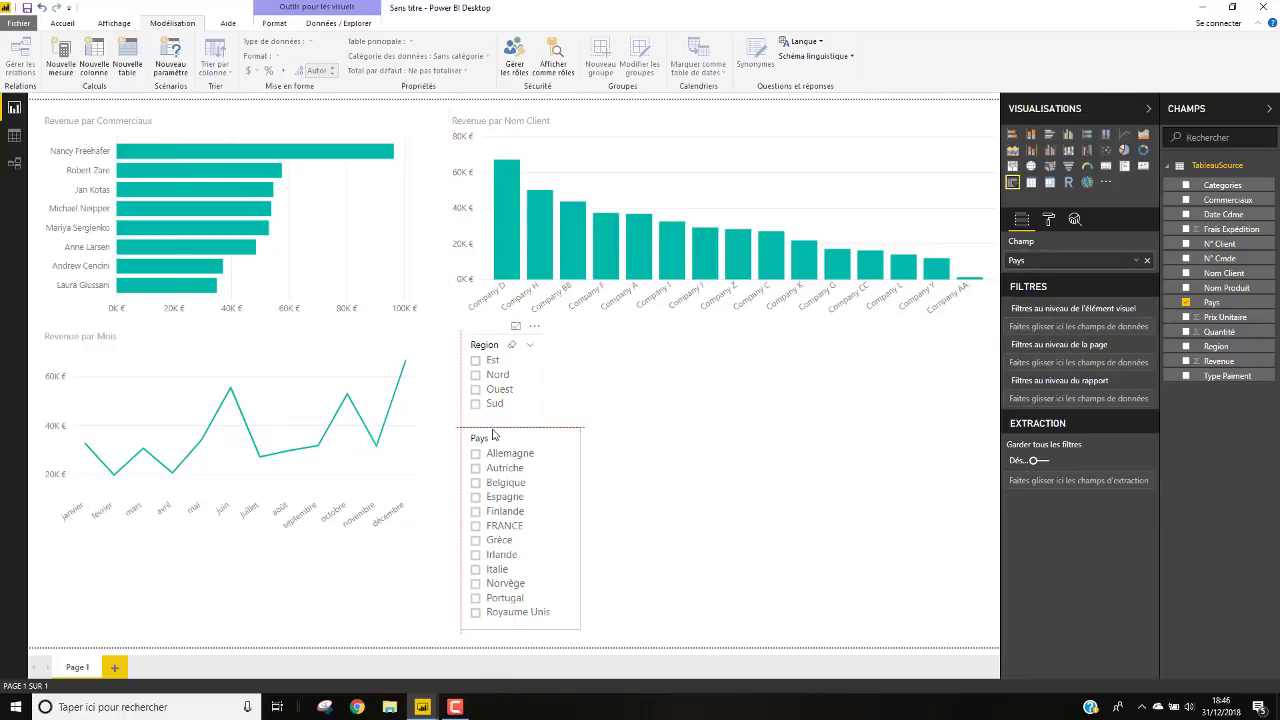
left_click(539, 407)
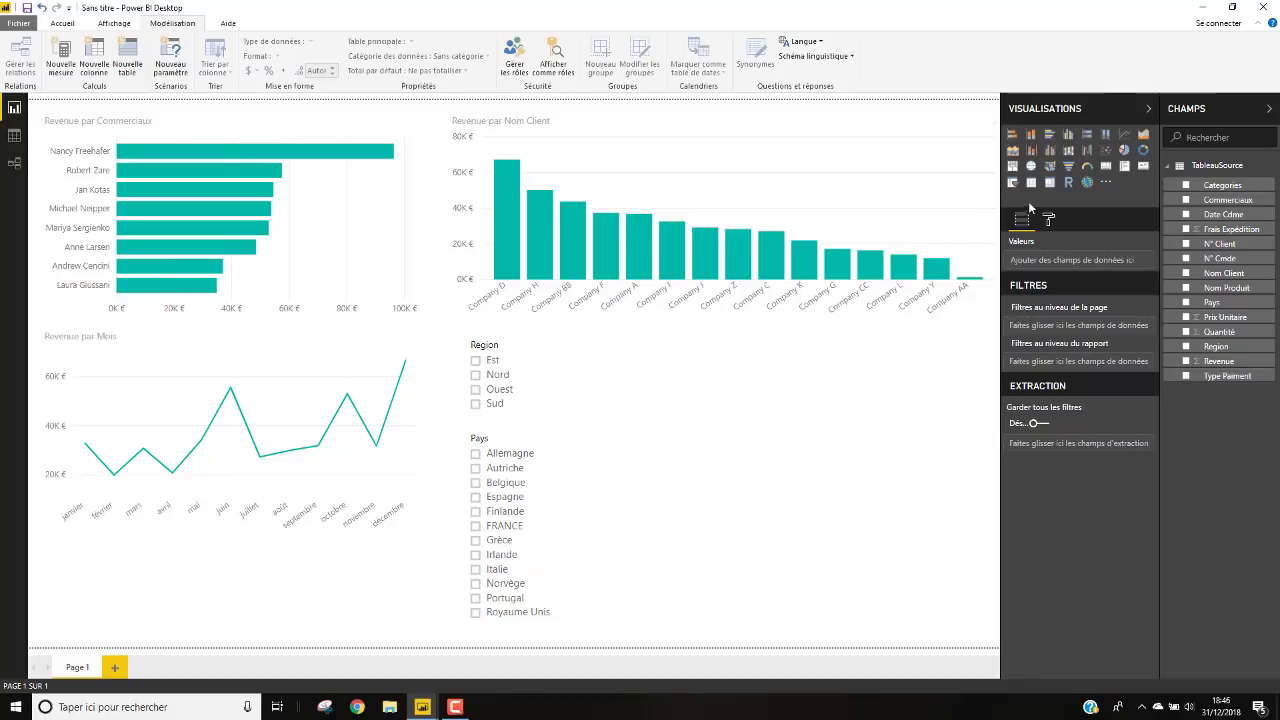
Step: Add a pie chart showing Revenue by Region
left_click(1124, 151)
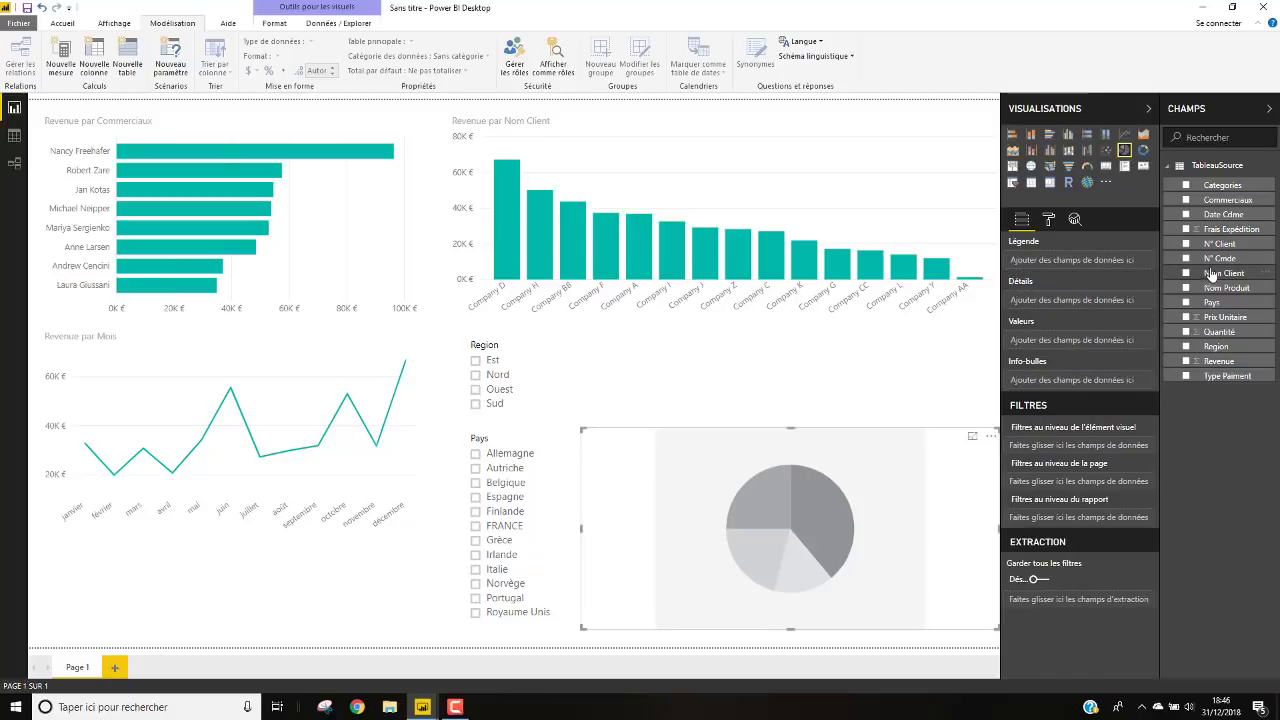
left_click(1186, 347)
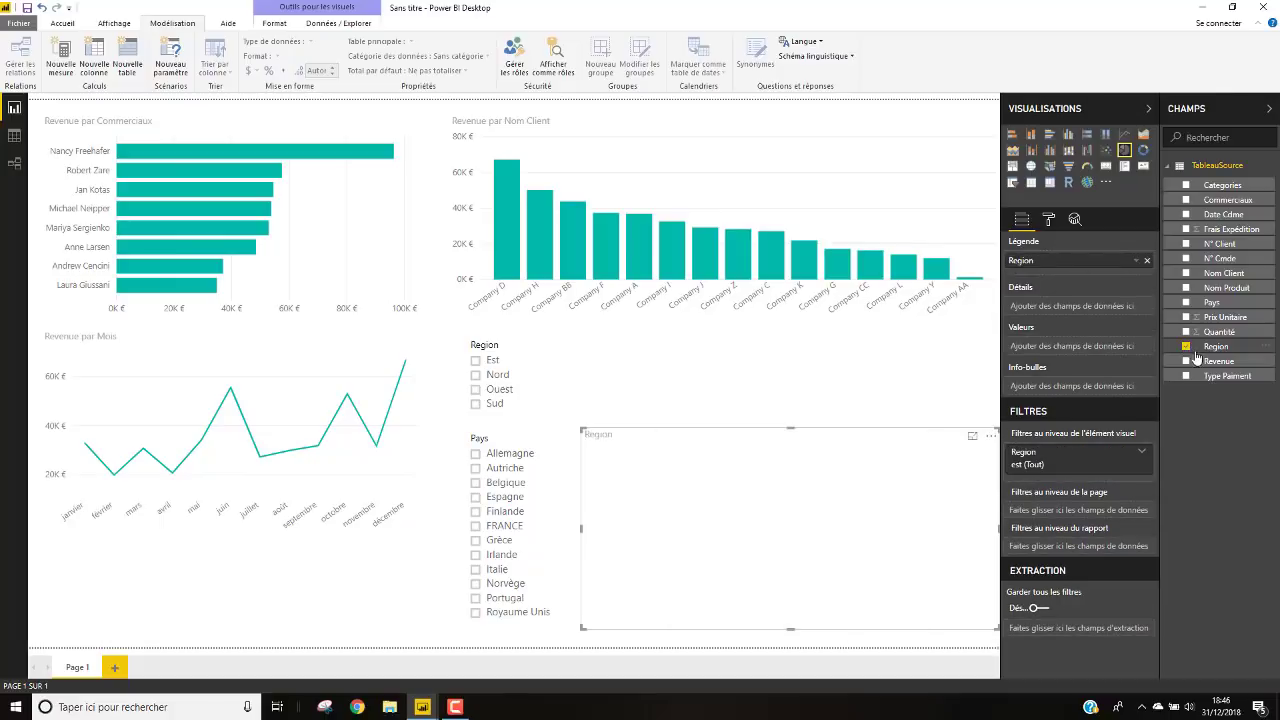
left_click(1186, 362)
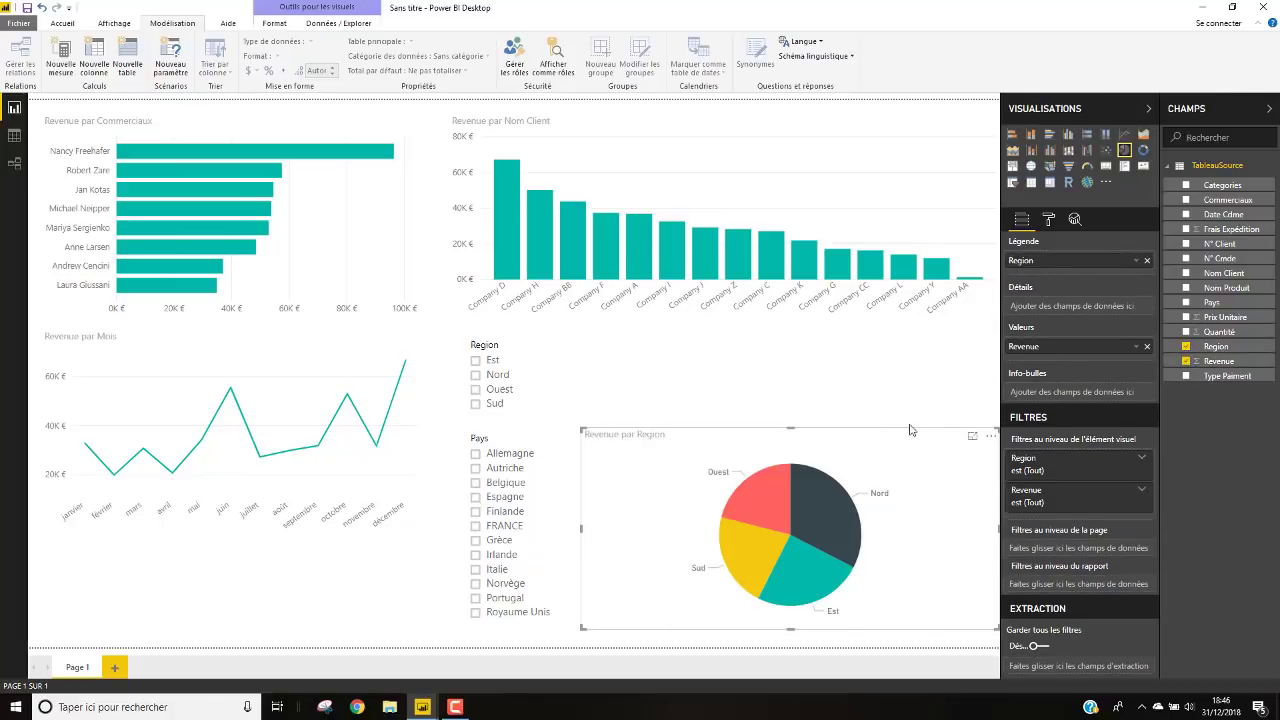
left_click(865, 367)
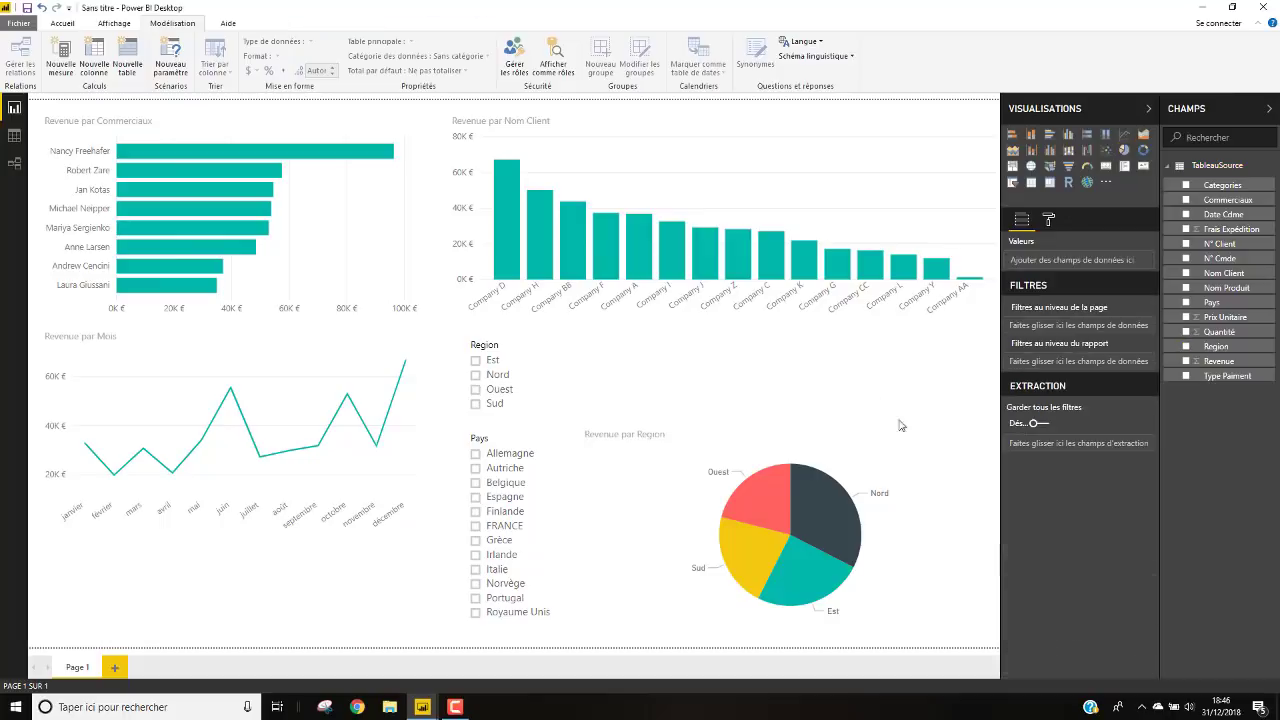
Step: Narrow the Revenue par Region pie chart and move it up beside the Region slicer, below the Revenue par Nom Client chart
left_click(988, 537)
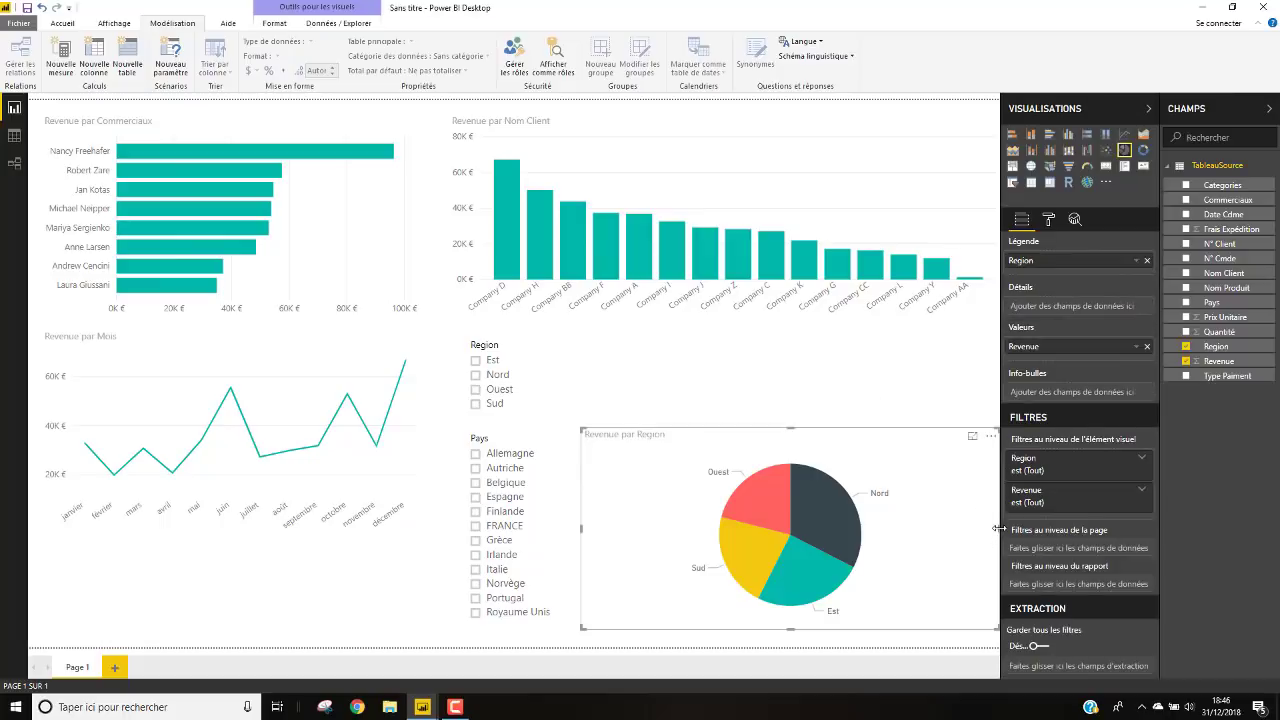
left_click_drag(998, 528, 894, 528)
left_click_drag(828, 433, 864, 341)
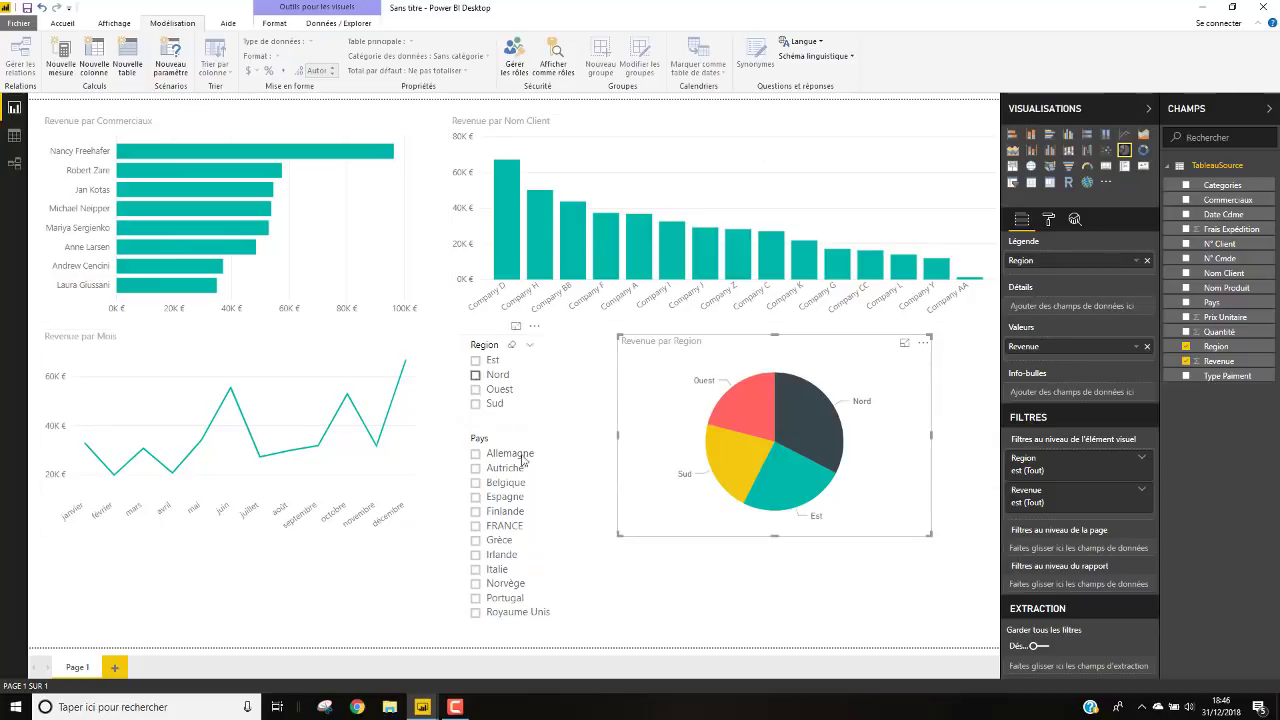
left_click(681, 584)
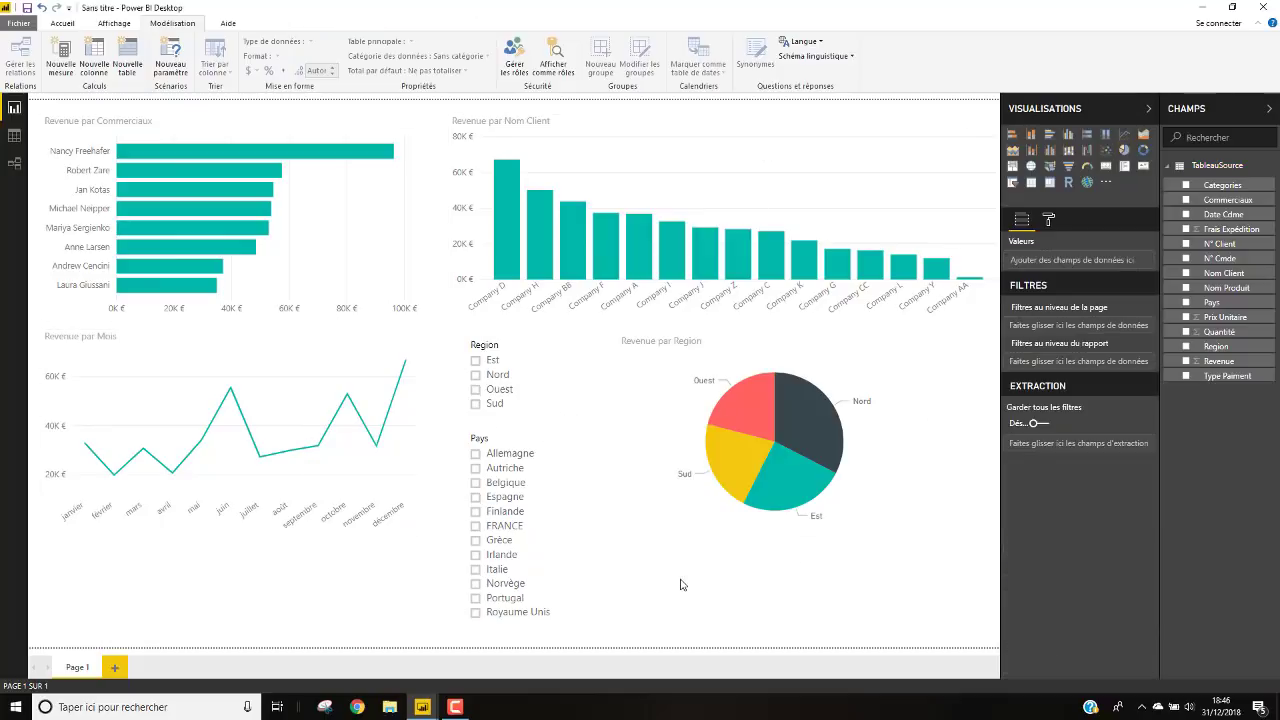
Step: Filter the report by Finlande, Espagne, Belgique and Allemagne in turn with the Pays slicer, and clear the selection
left_click(476, 513)
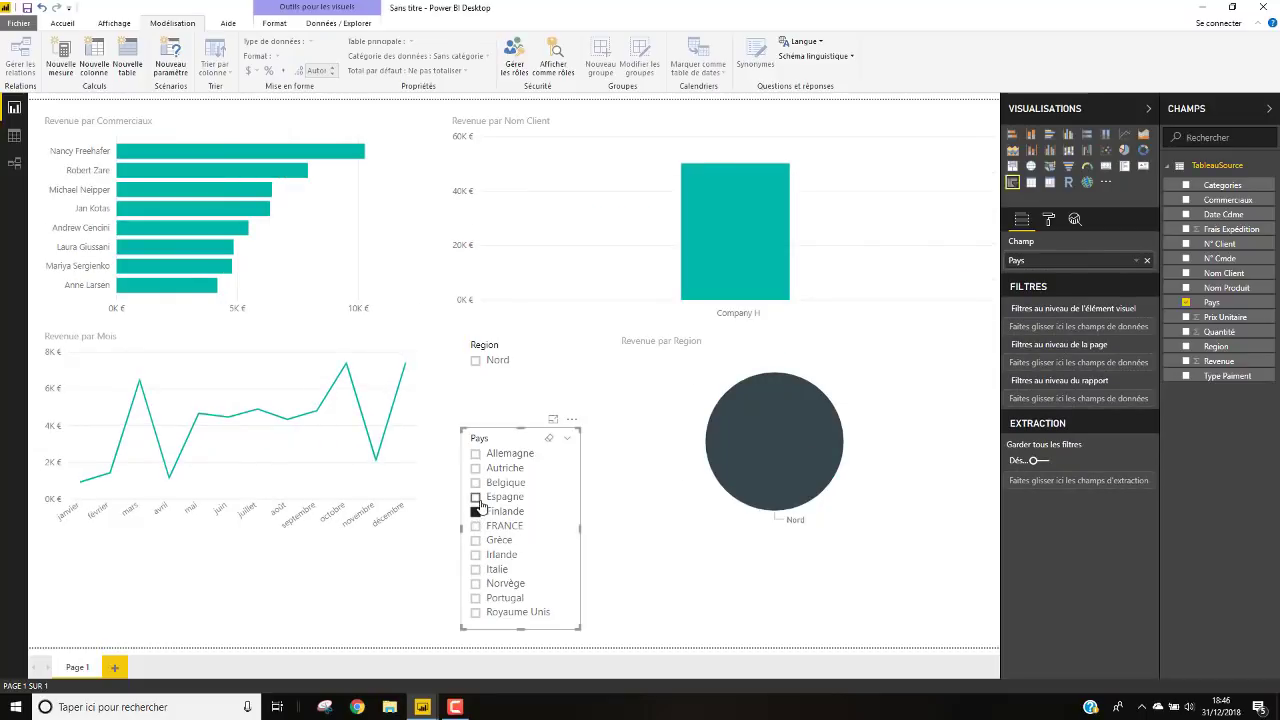
left_click(477, 498)
left_click(476, 483)
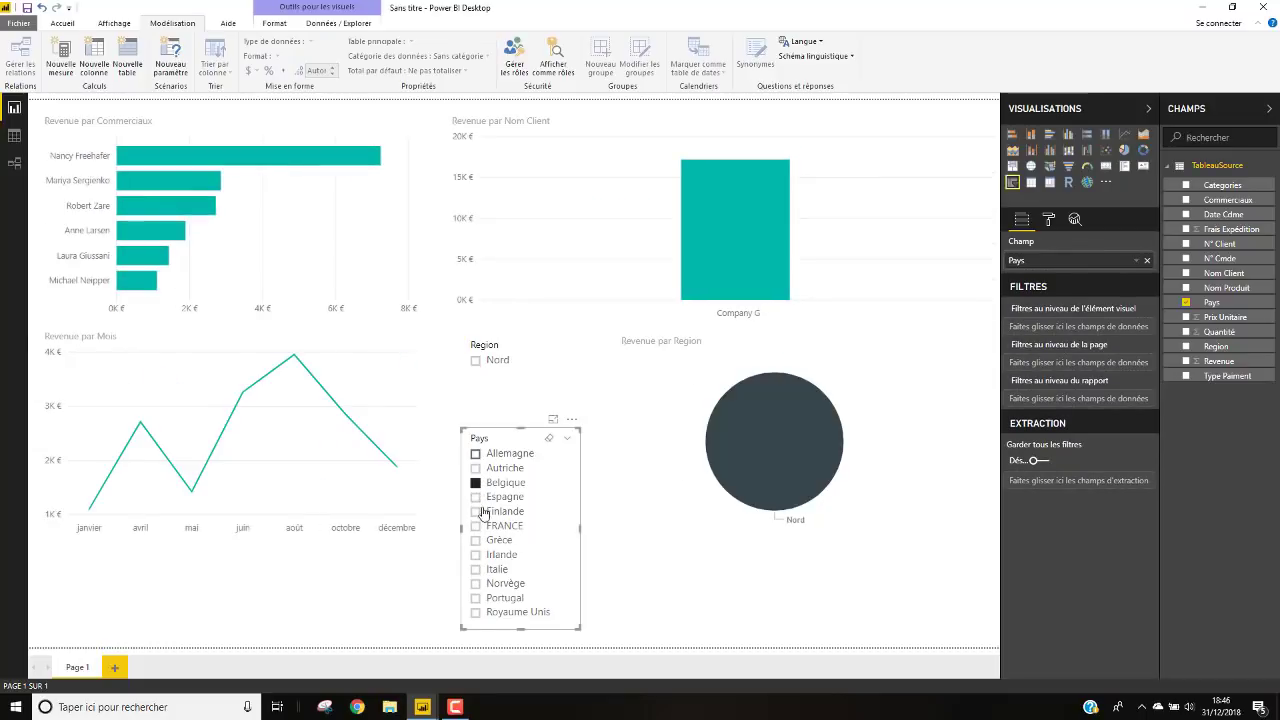
left_click(476, 453)
left_click(476, 453)
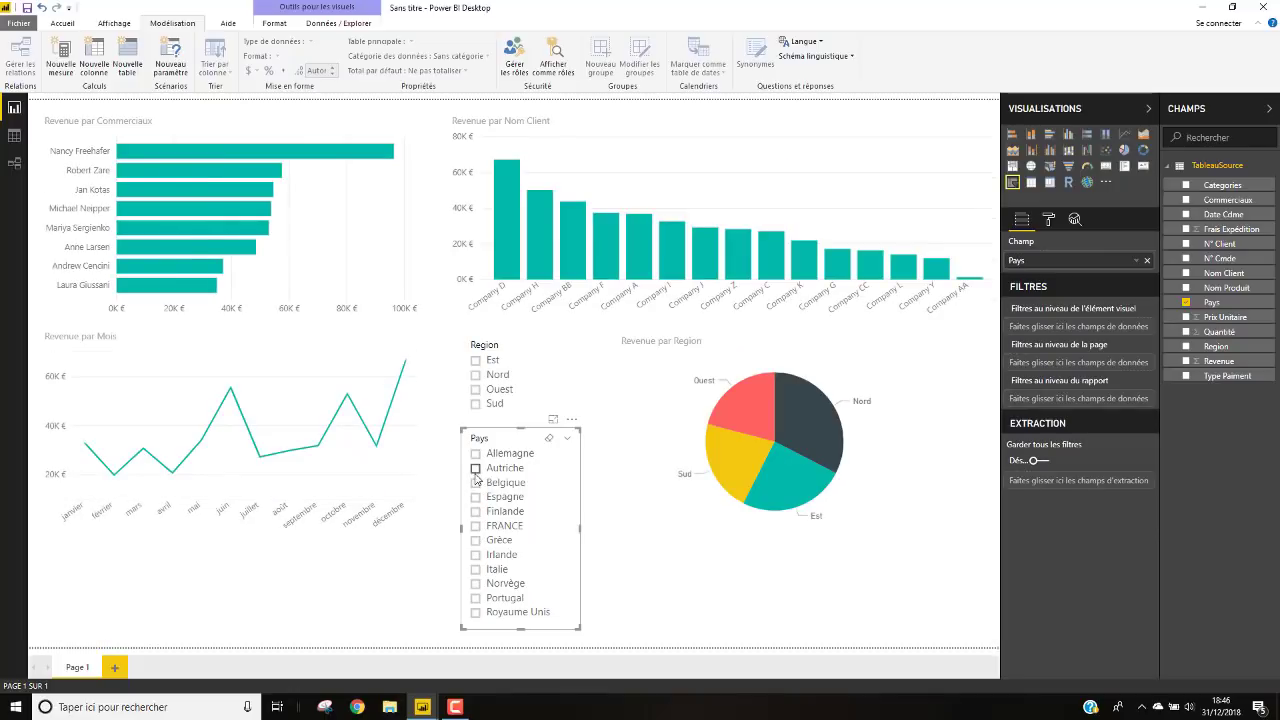
Step: Filter the report by Portugal, FRANCE, Finlande and Espagne in turn with the Pays slicer, and clear the selection
left_click(476, 598)
left_click(476, 526)
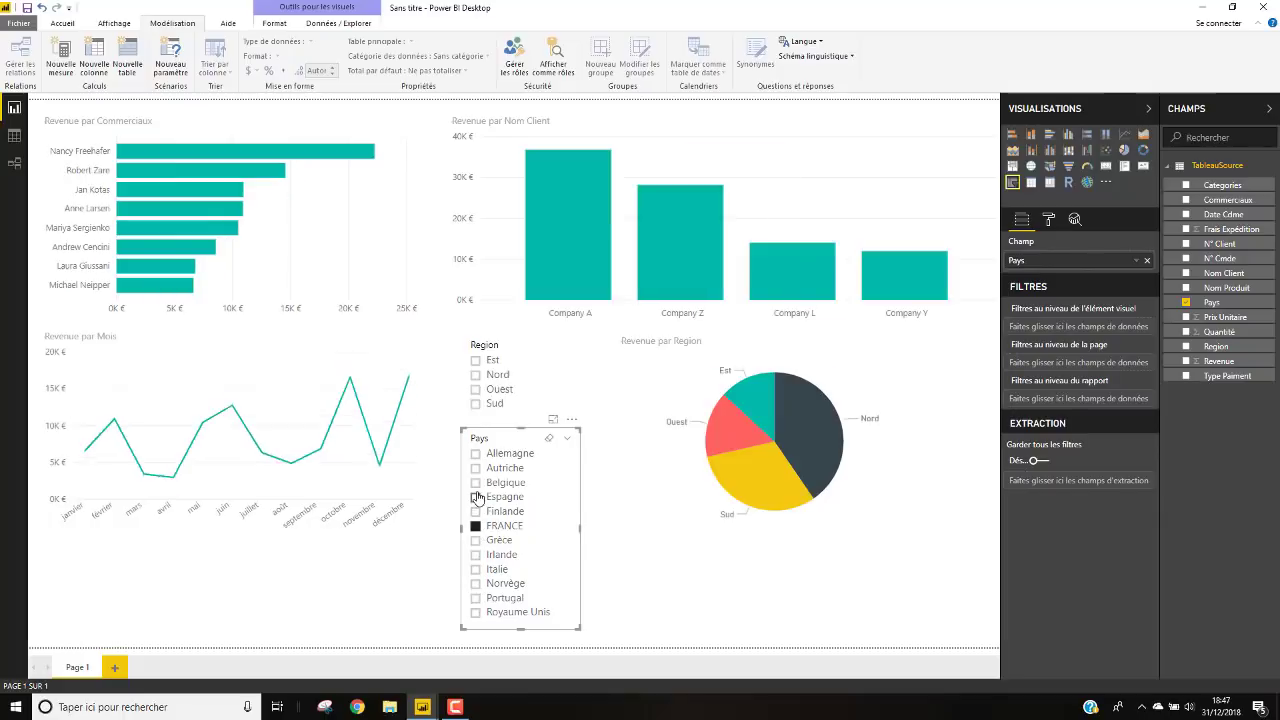
left_click(477, 511)
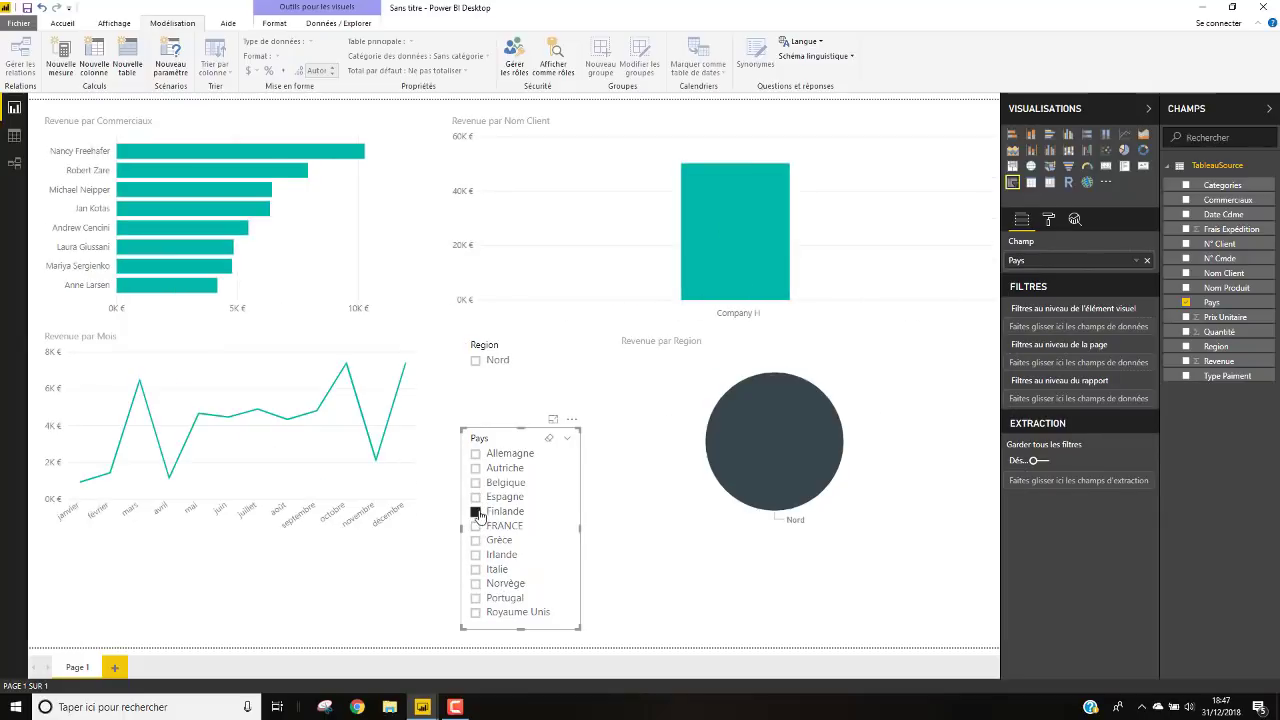
left_click(476, 497)
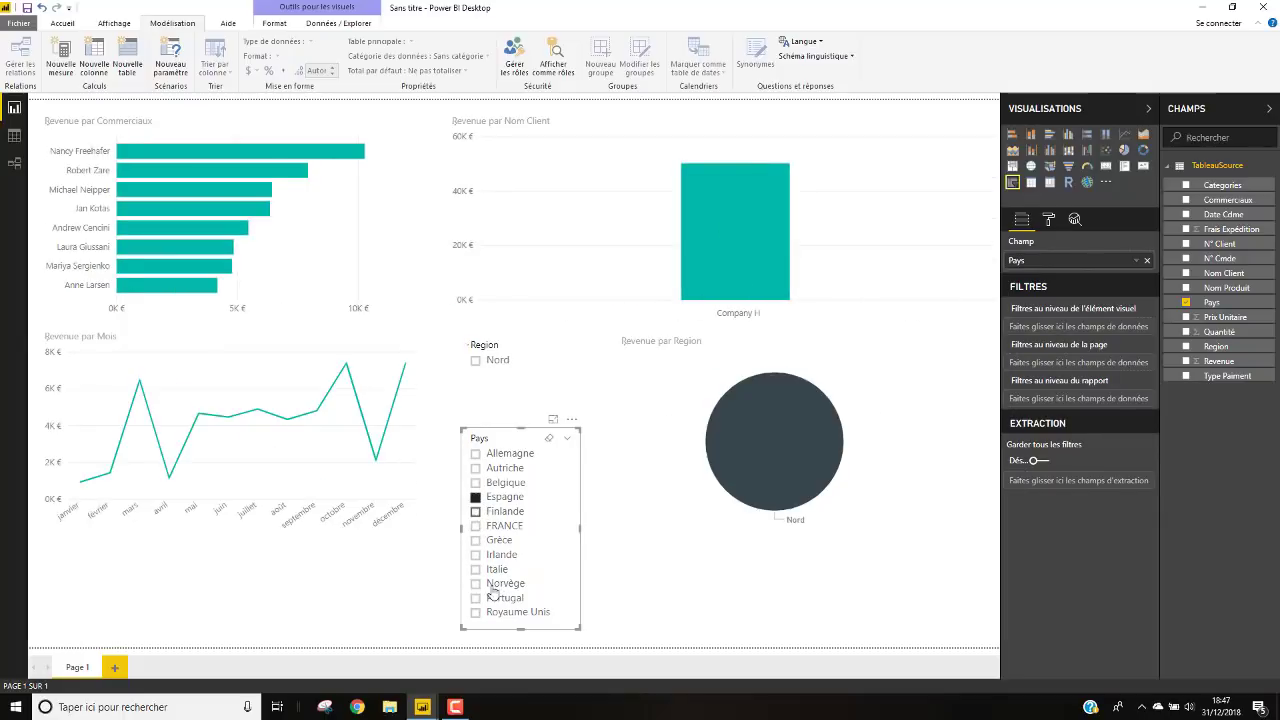
left_click(476, 496)
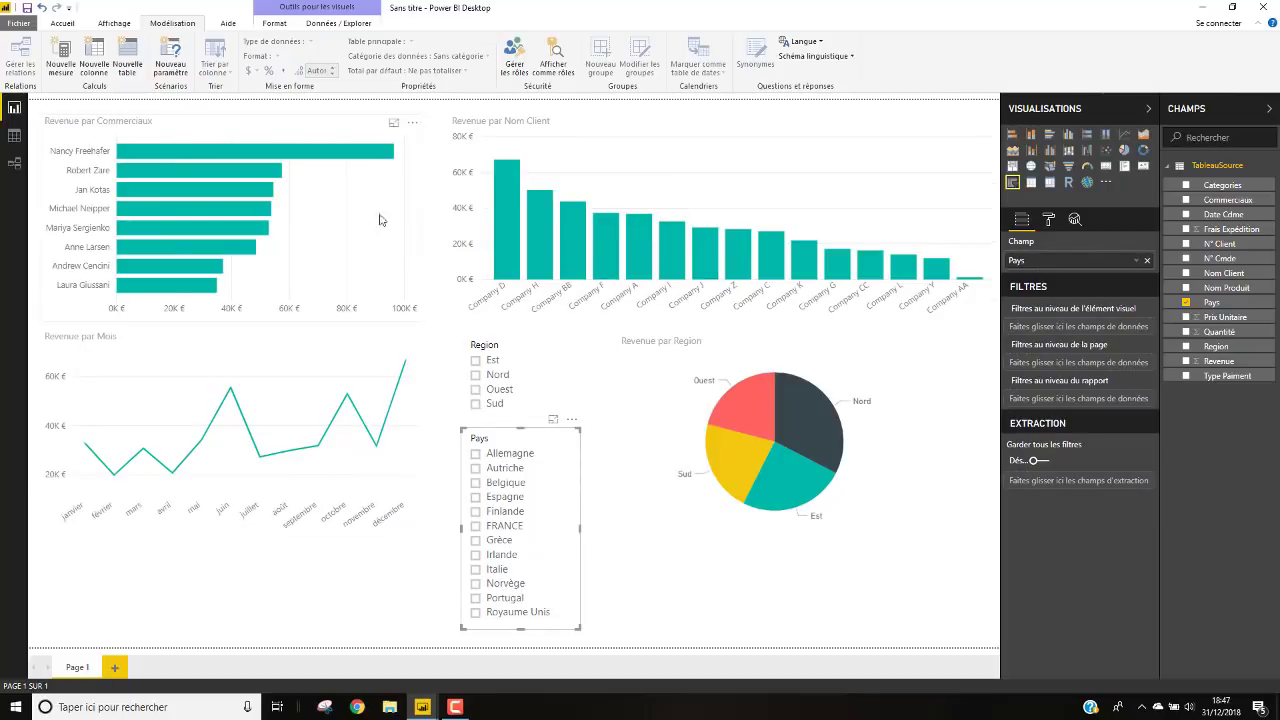
Step: Slightly reduce the height of the Revenue par Region pie chart from its lower edge
mouse_move(611, 267)
left_click(910, 528)
left_click_drag(775, 537, 775, 520)
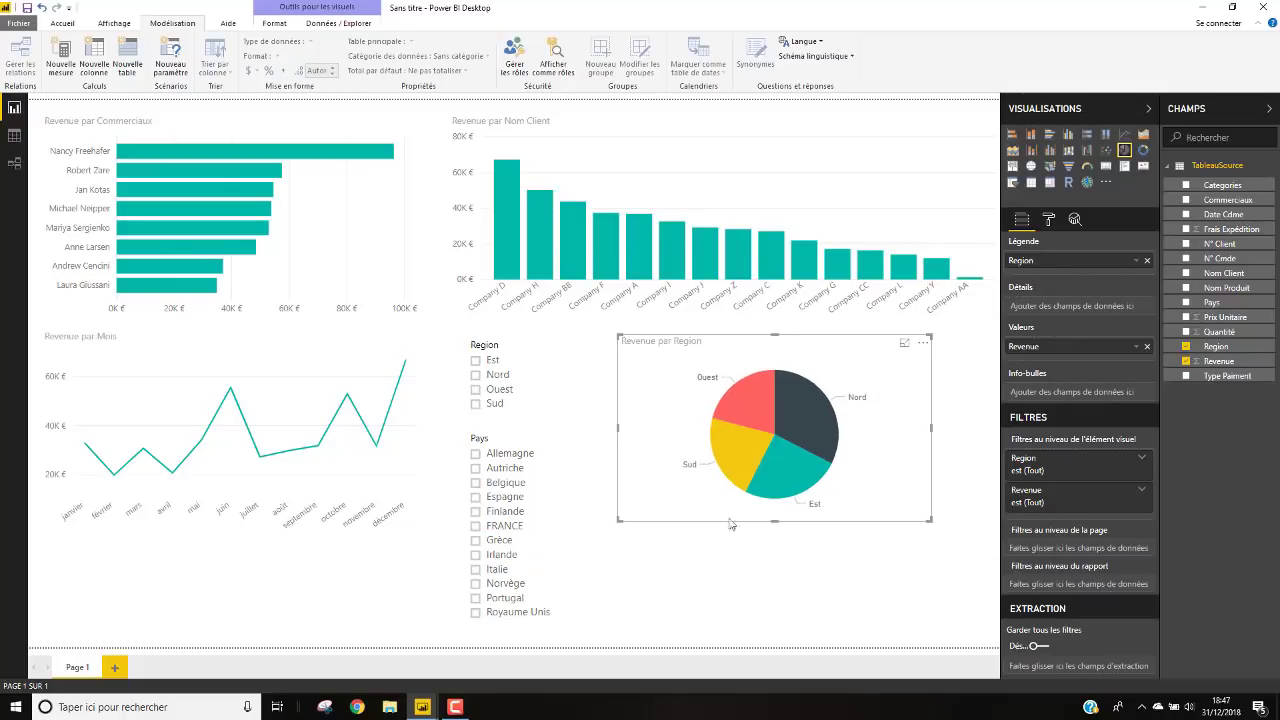
Step: Slightly reduce the height of the Revenue par Commerciaux bar chart from its lower edge
left_click(306, 430)
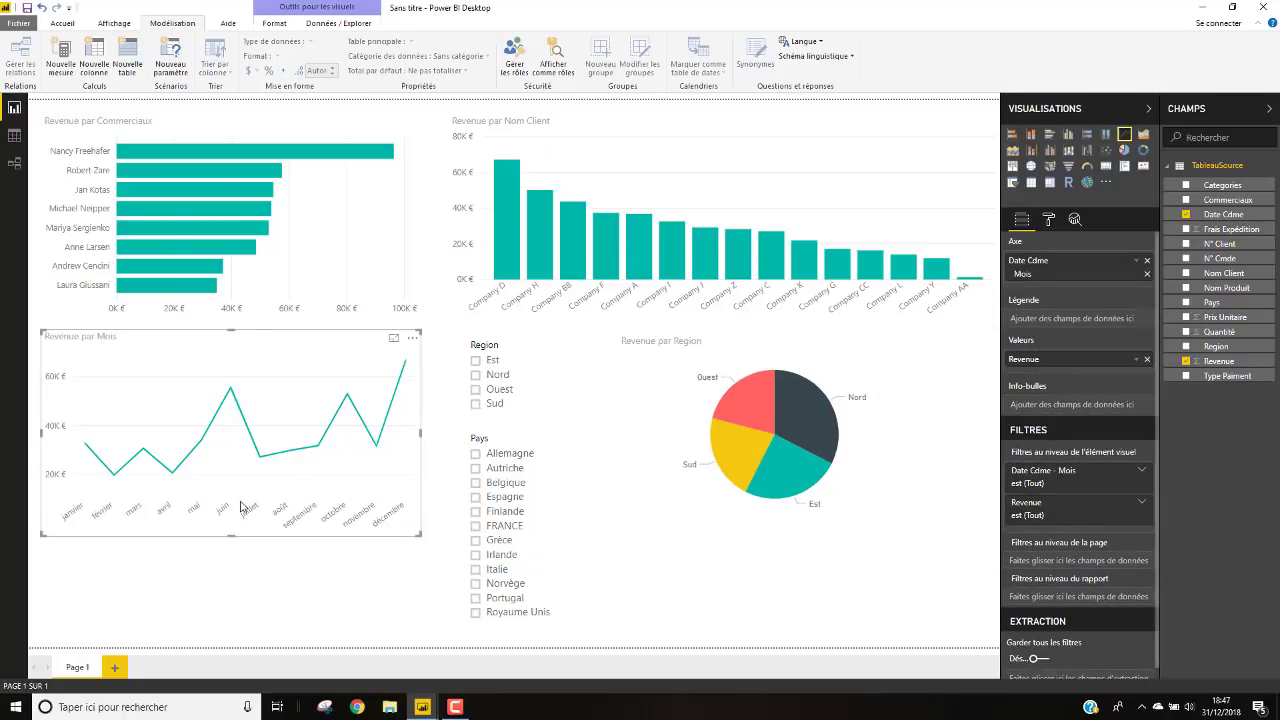
left_click(246, 250)
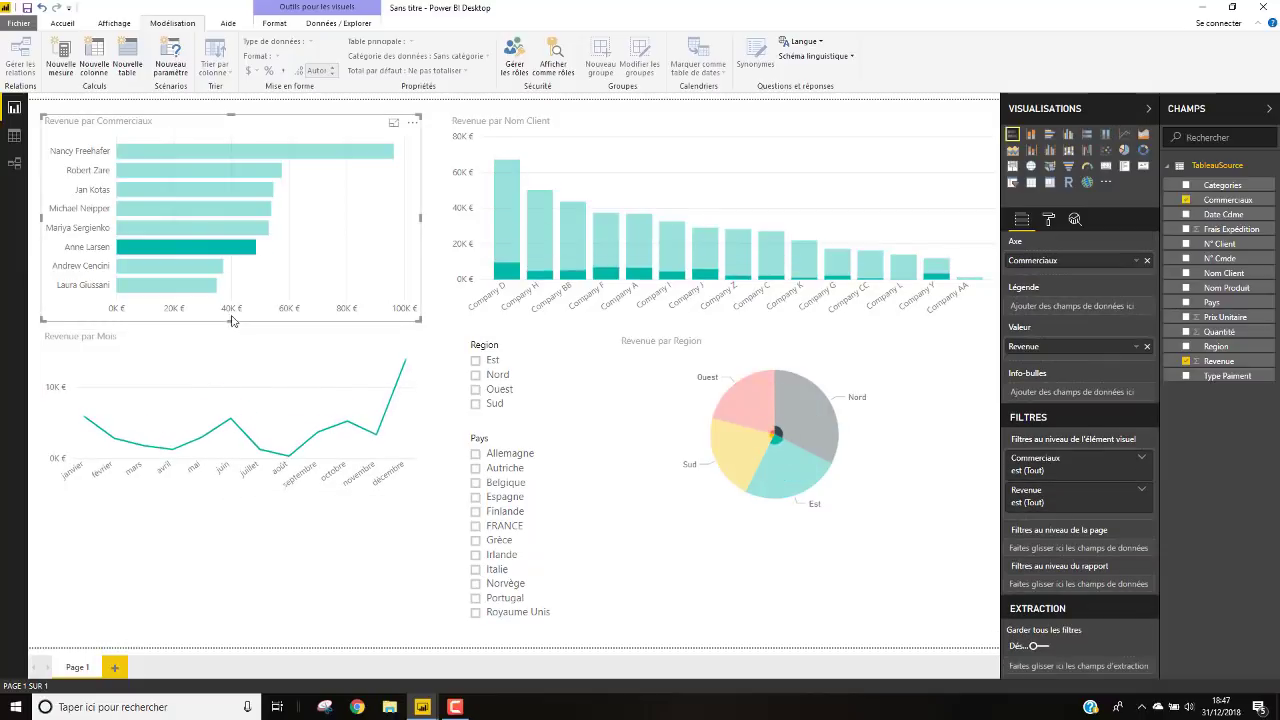
left_click_drag(231, 320, 234, 301)
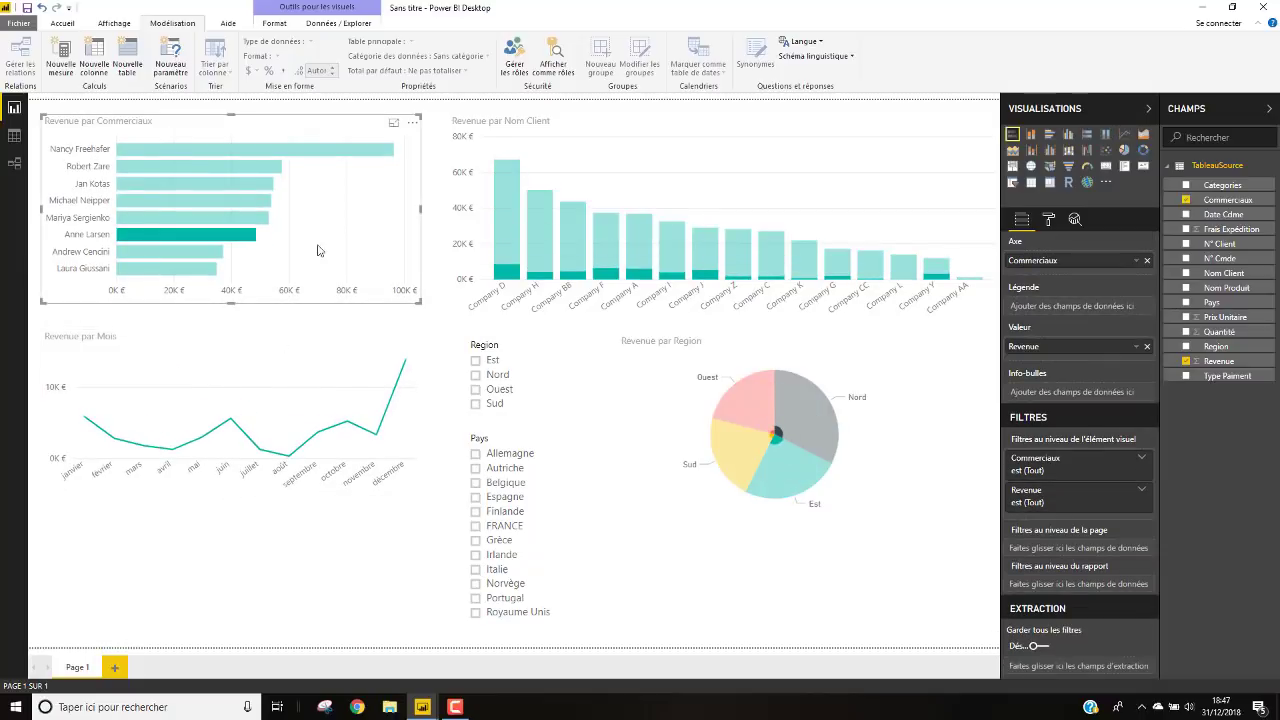
Step: Cross-highlight the report by the third and fourth salespeople in turn in the Revenue par Commerciaux bar chart
left_click(148, 204)
left_click(180, 183)
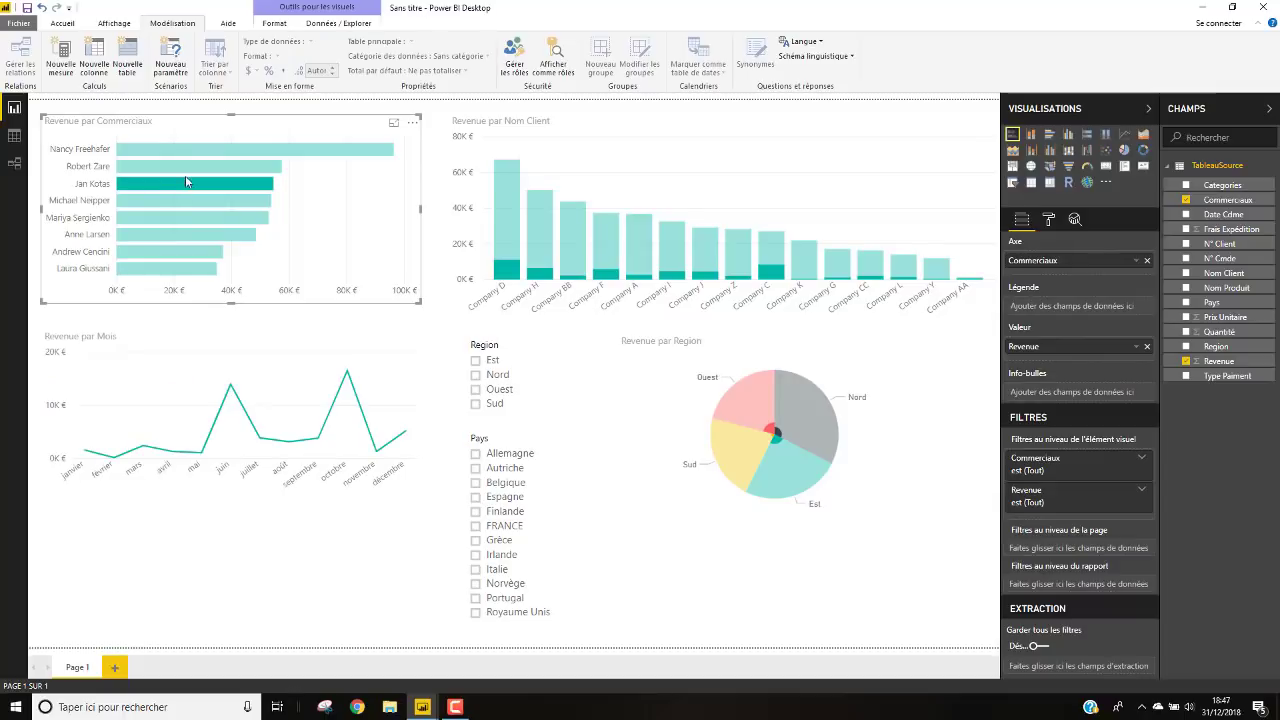
left_click(180, 200)
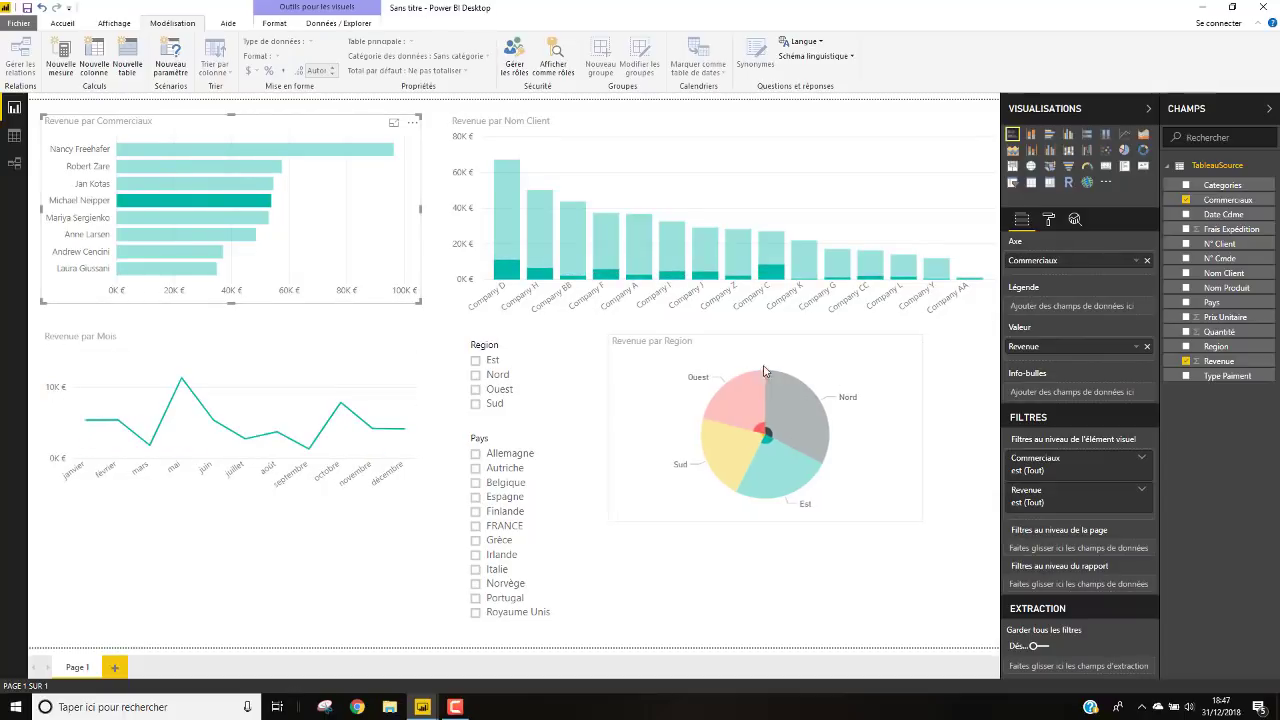
Step: Move the Revenue par Region pie chart below the Revenue par Mois chart, reduce its height and widen it to match the charts above
left_click_drag(824, 394, 261, 519)
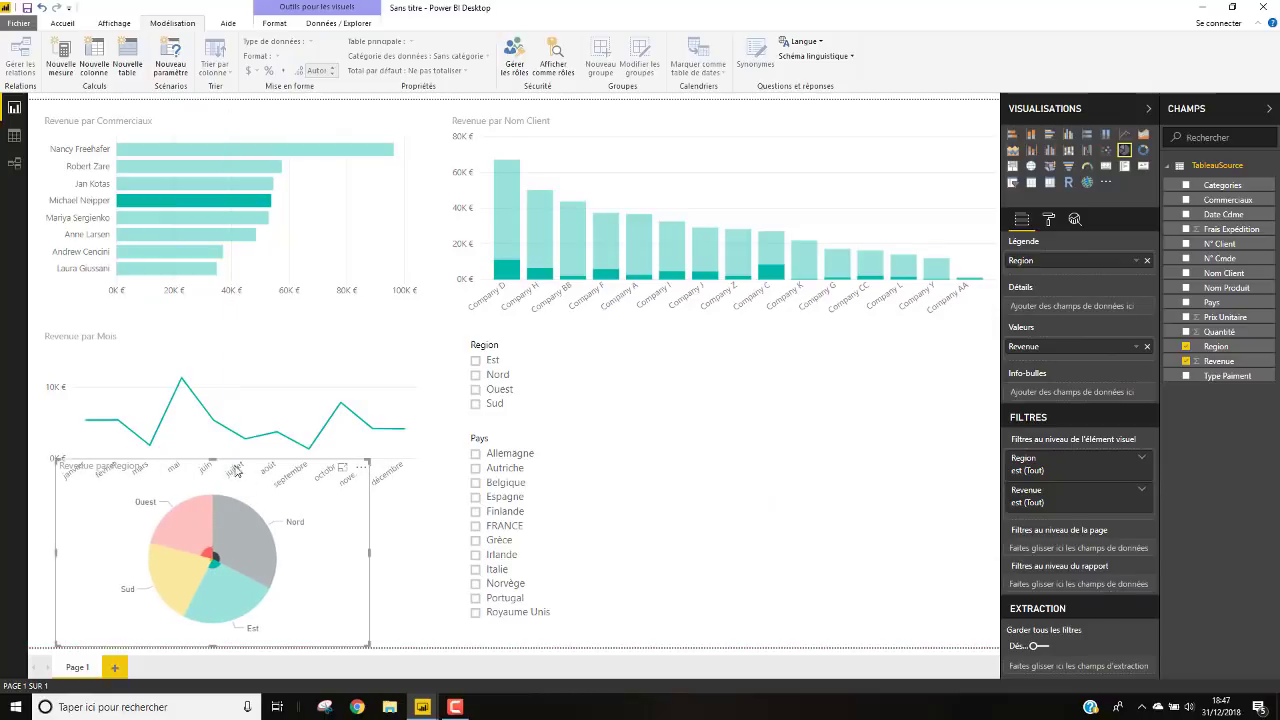
left_click_drag(212, 459, 212, 508)
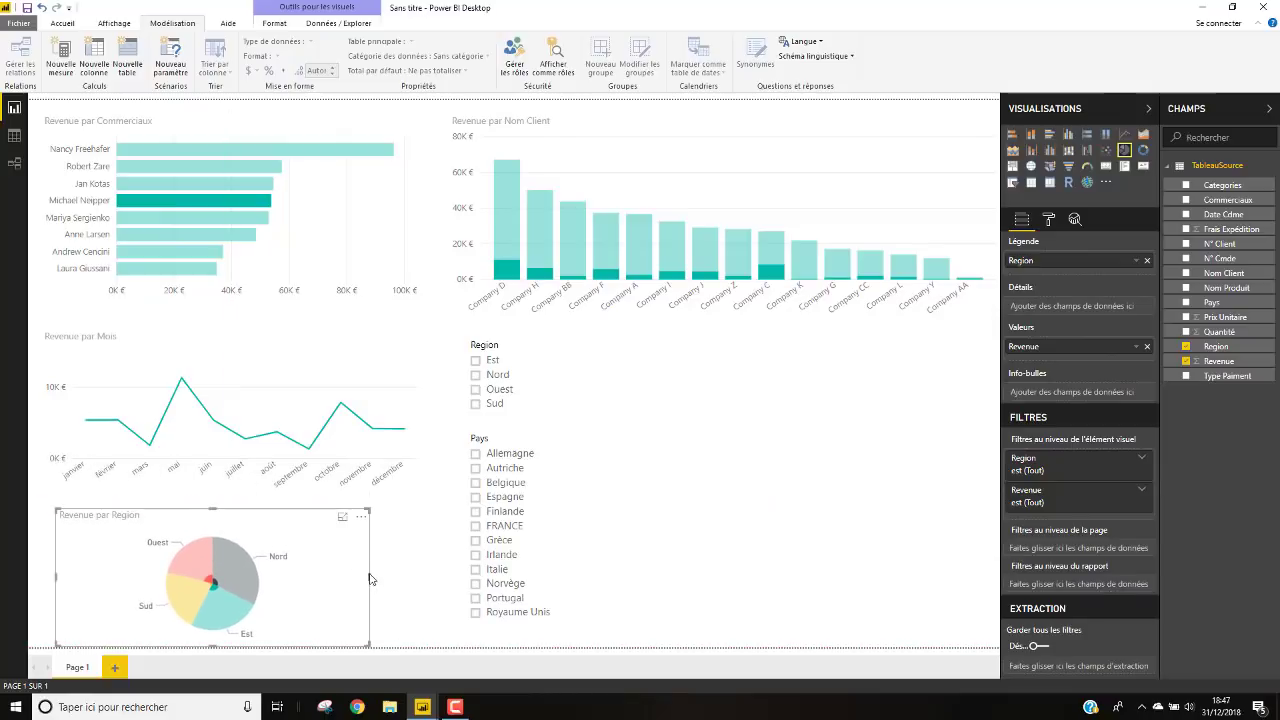
left_click_drag(369, 578, 421, 584)
left_click_drag(57, 578, 36, 578)
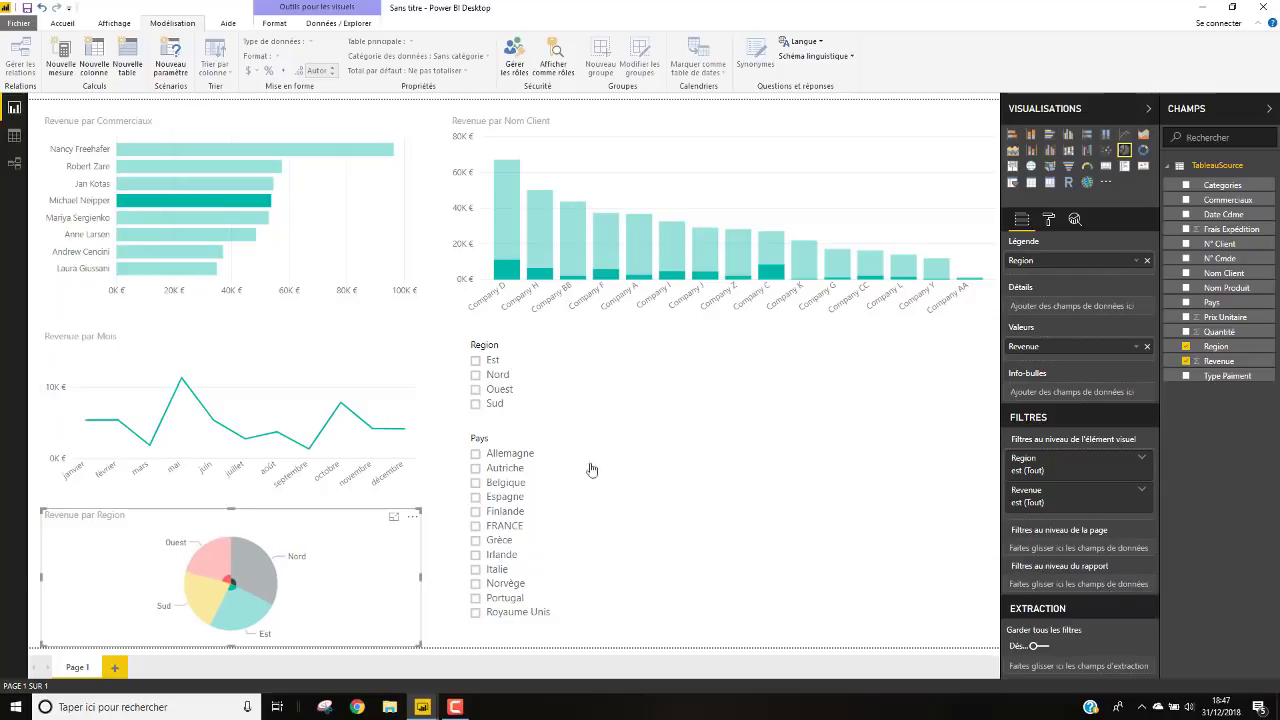
Step: Add a choropleth map to the empty area of the page with Pays as its location field
left_click(951, 351)
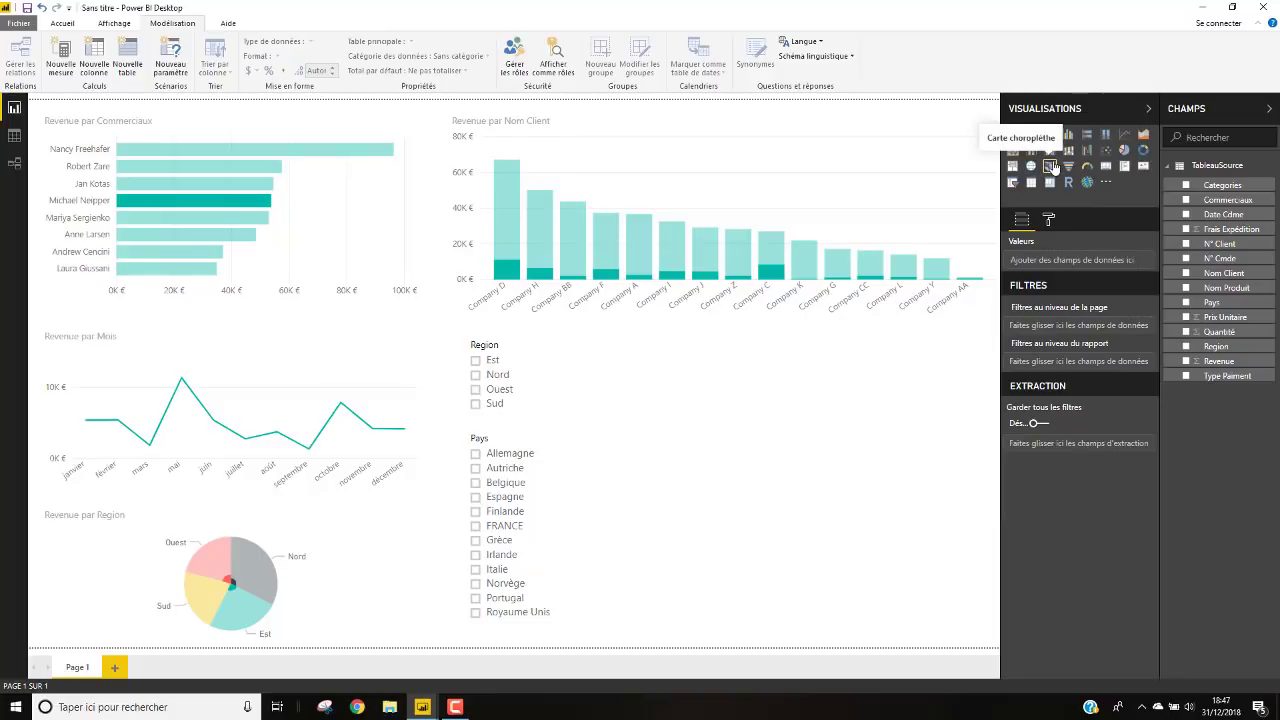
left_click(1050, 166)
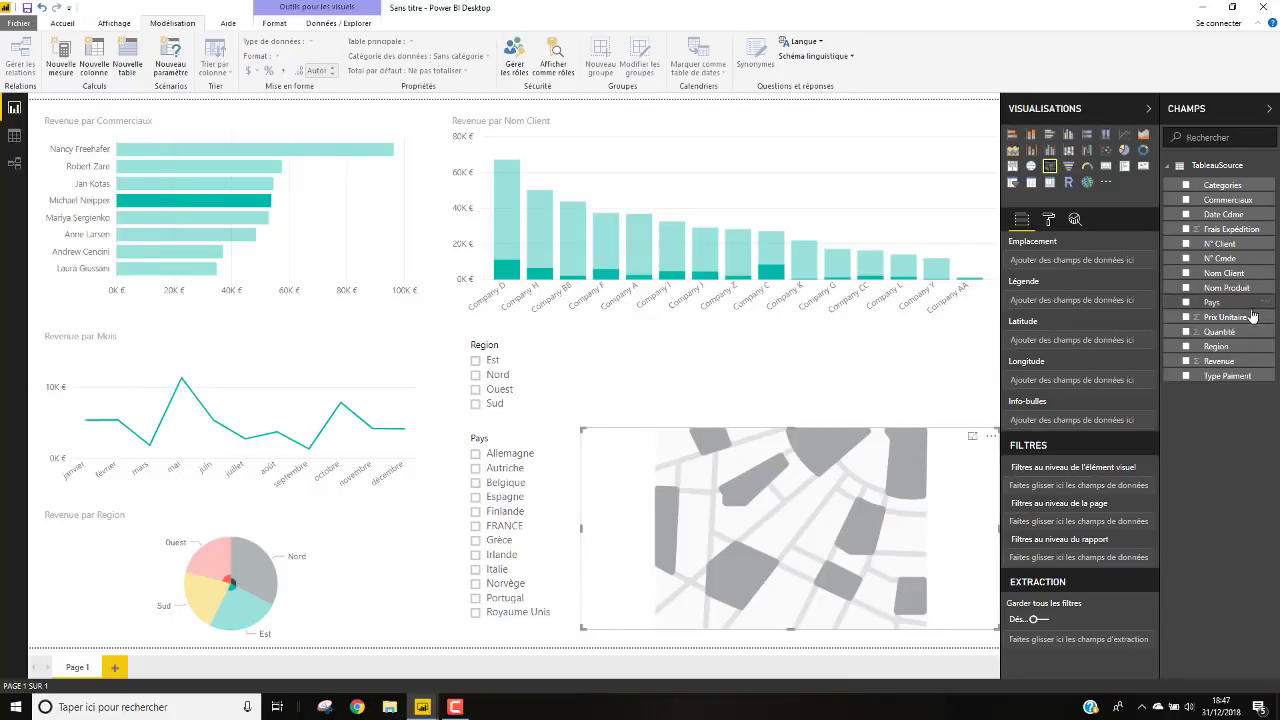
left_click(1187, 302)
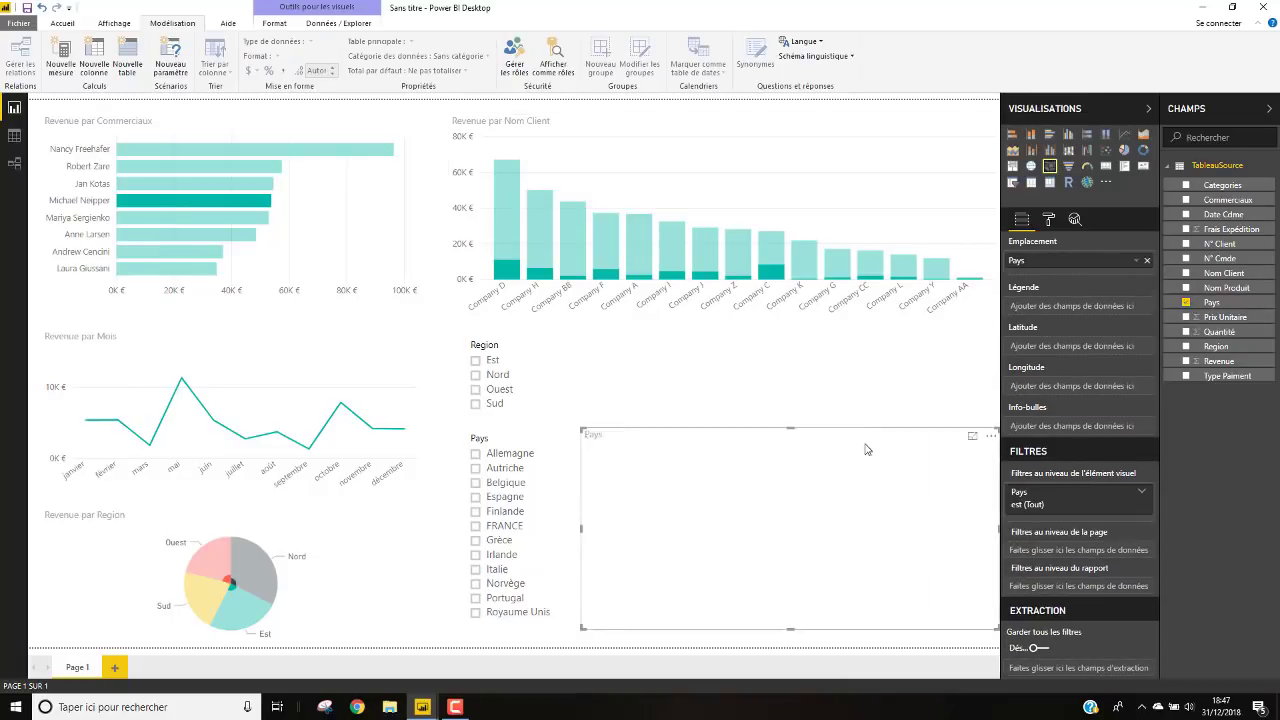
left_click(850, 397)
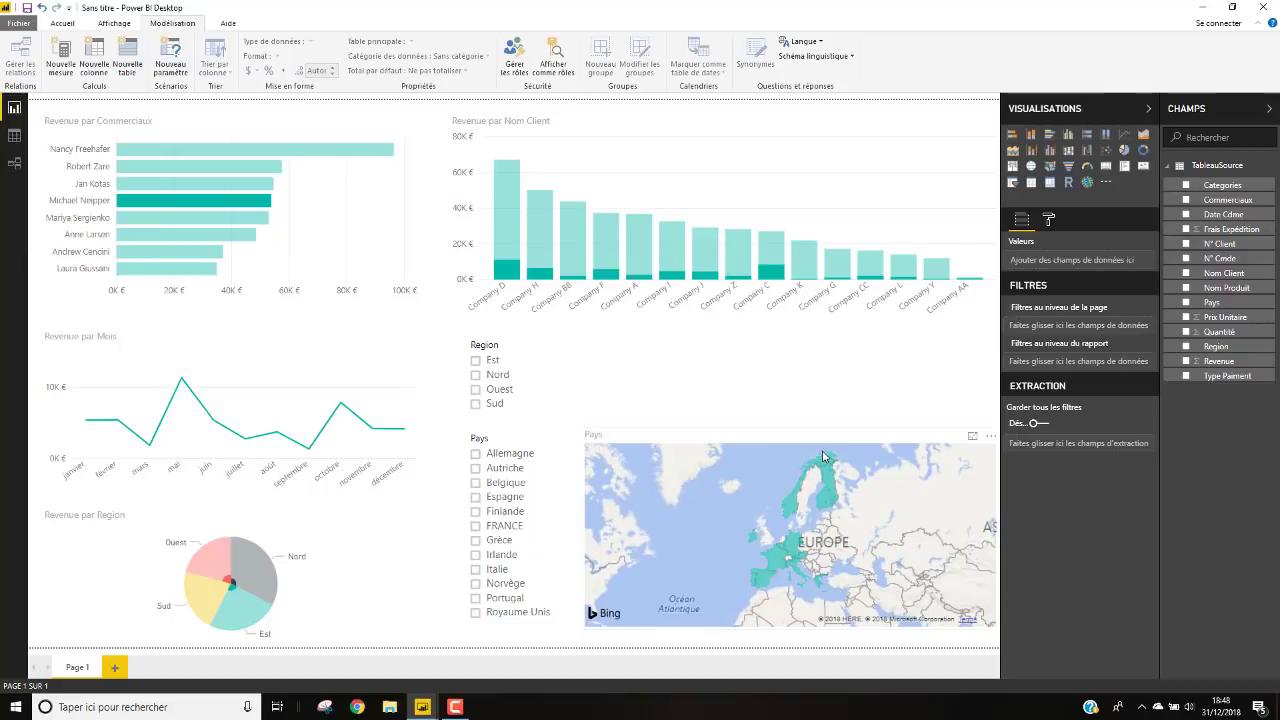
Step: Move the Pays map up beneath the Revenue par Nom Client chart and extend its height downwards
left_click(829, 434)
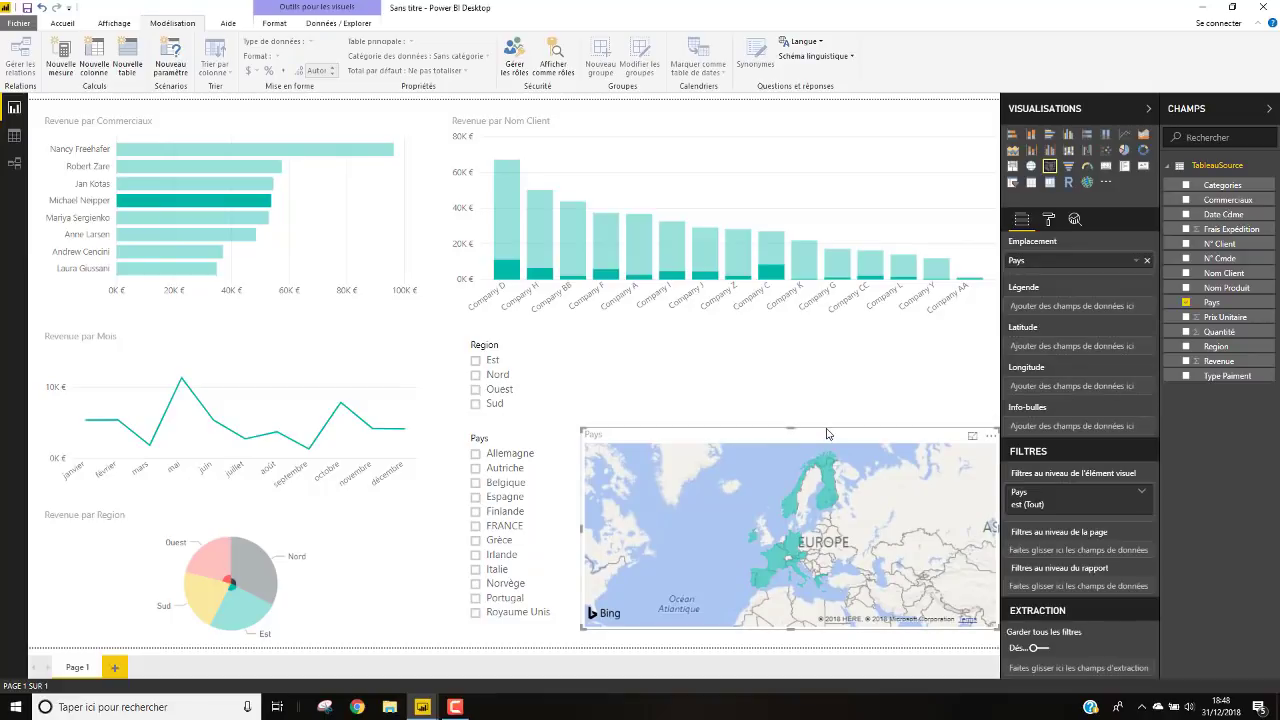
left_click_drag(829, 434, 816, 354)
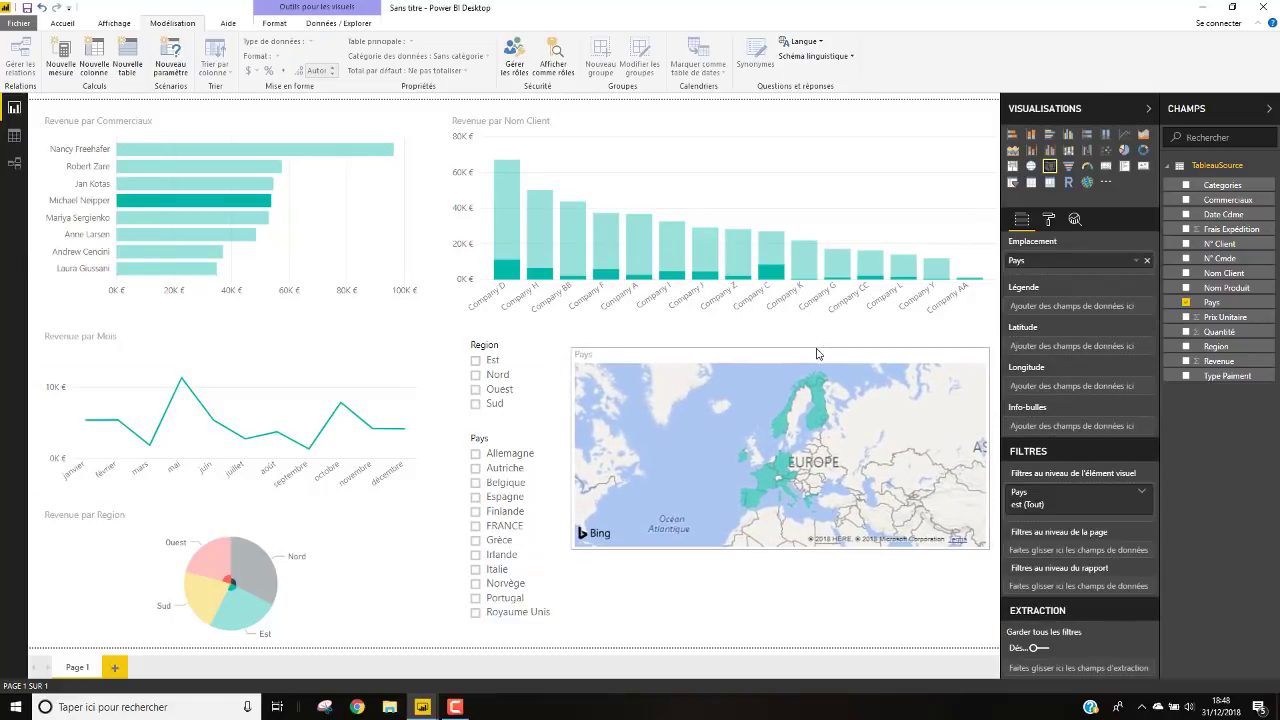
left_click_drag(781, 547, 786, 634)
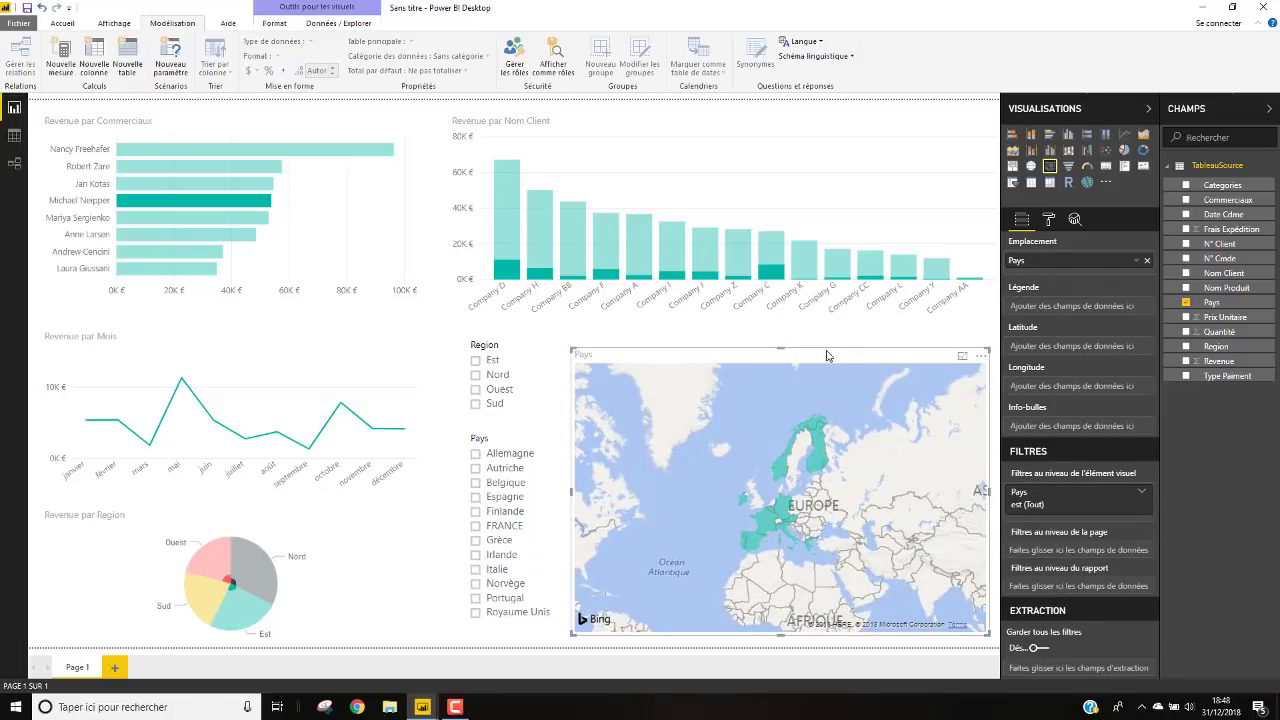
left_click_drag(829, 352, 825, 339)
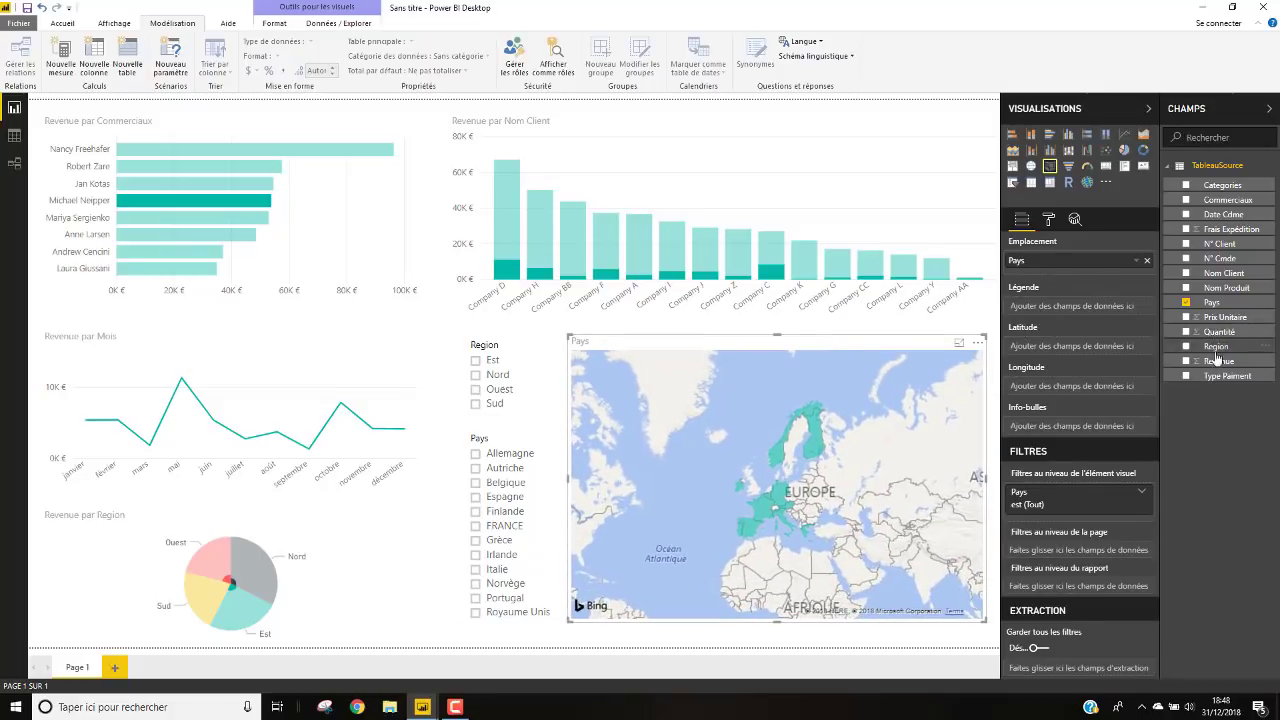
Step: Add the Revenue field to the map's tooltips and check the tooltips over the European countries
left_click(1186, 361)
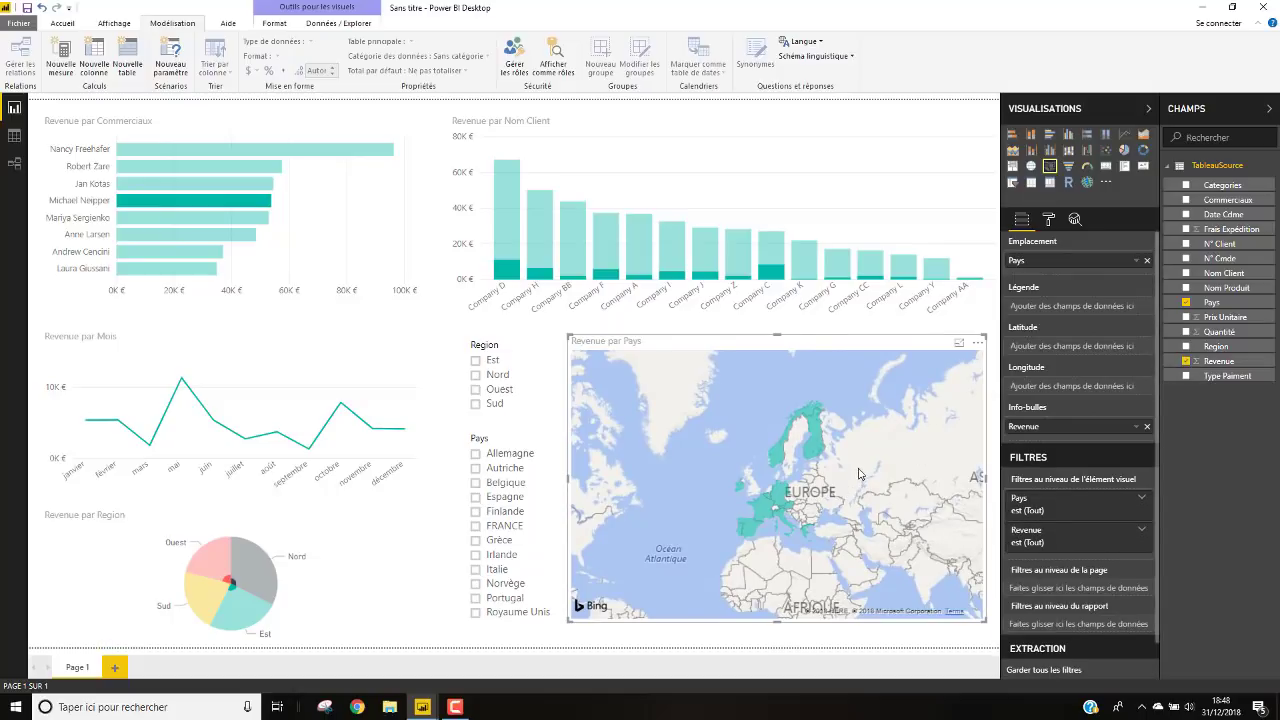
mouse_move(817, 434)
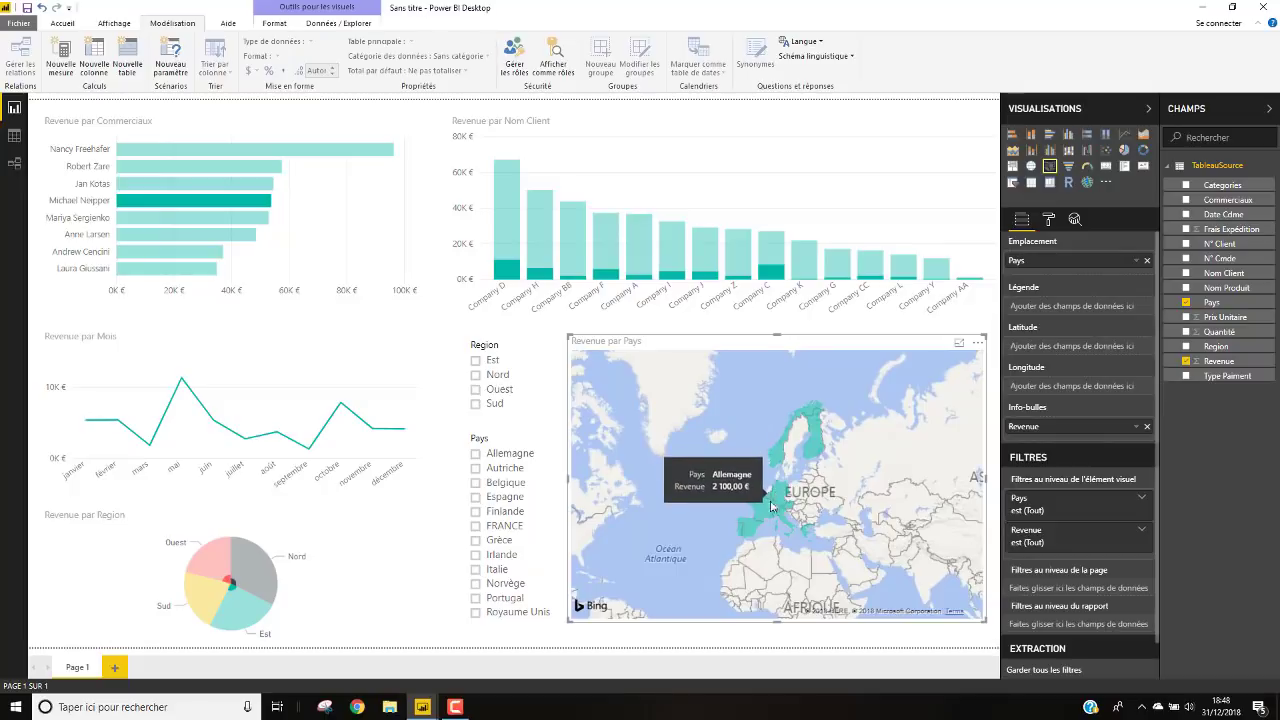
mouse_move(764, 511)
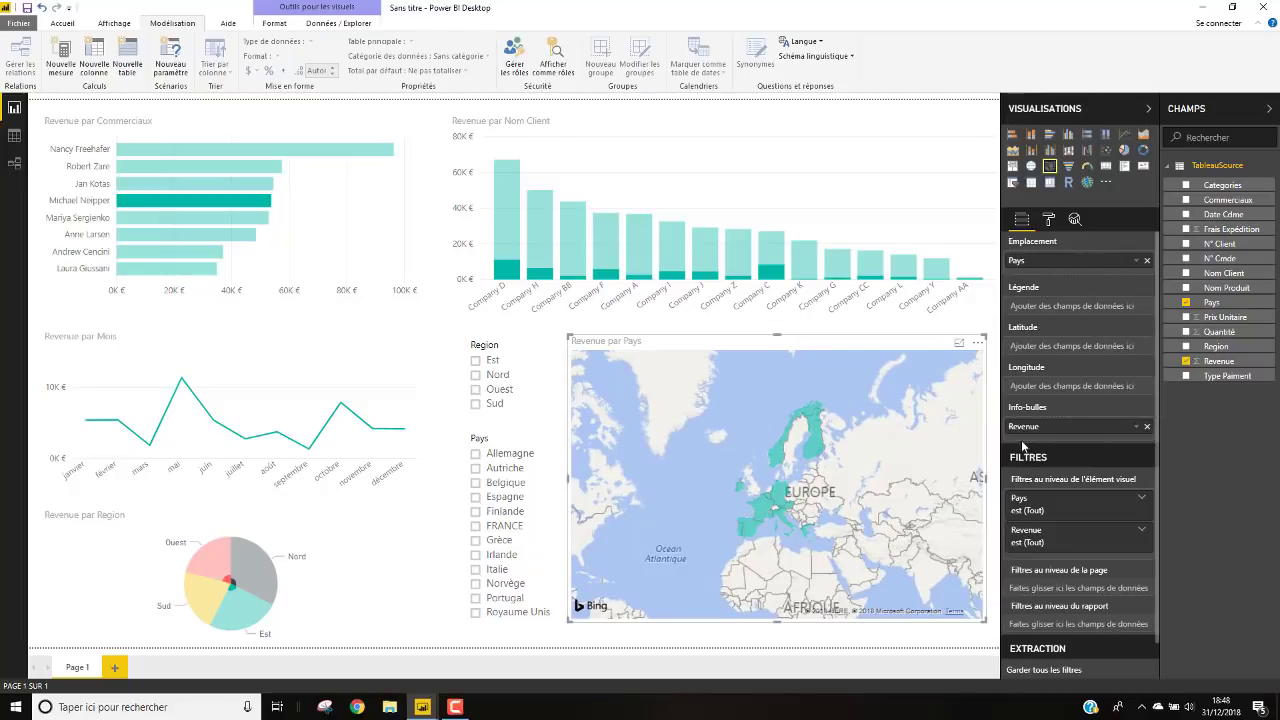
Step: Examine the map's Revenue field options and its Commandes de la carte formatting settings
left_click(1143, 429)
left_click(1145, 429)
left_click(1147, 428)
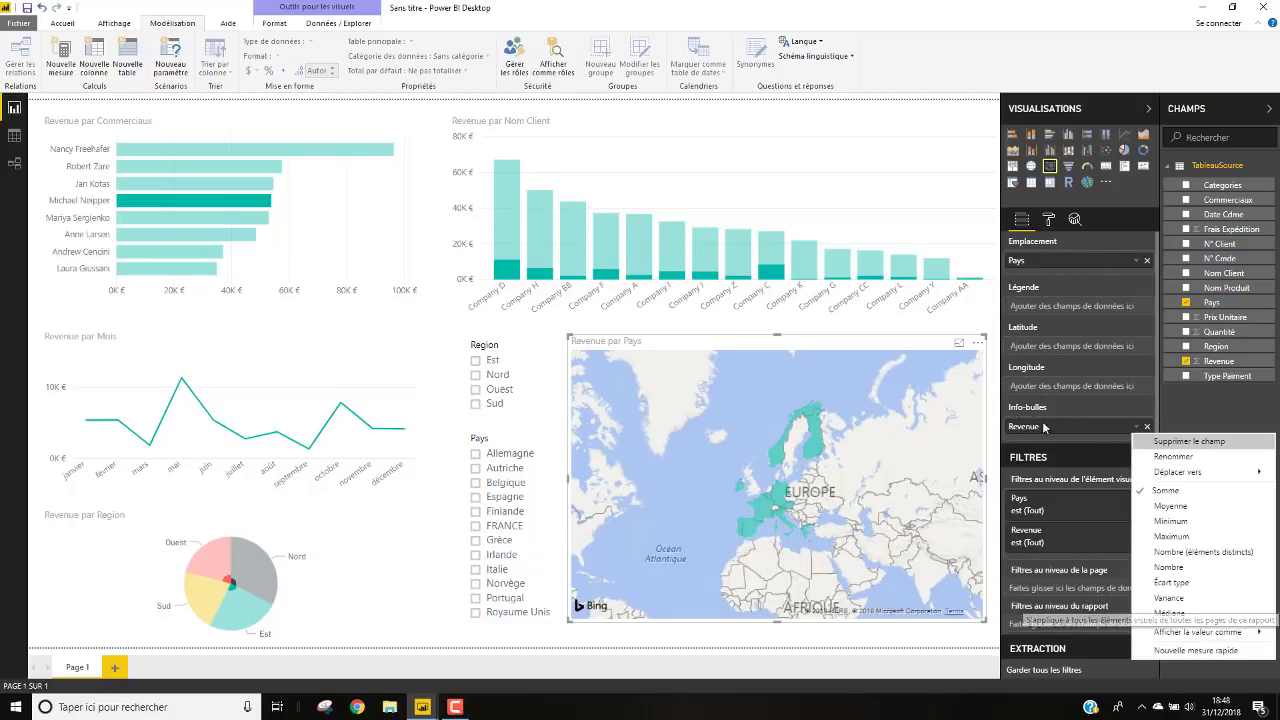
left_click(1048, 220)
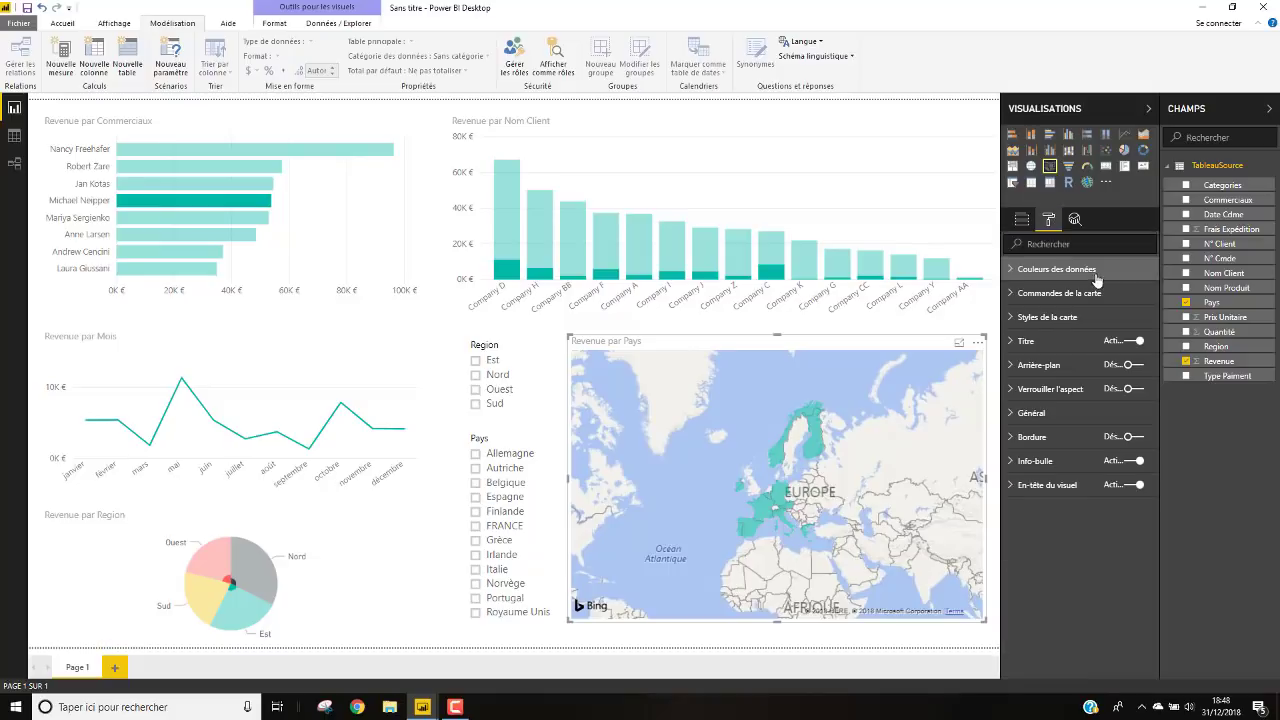
left_click(1014, 295)
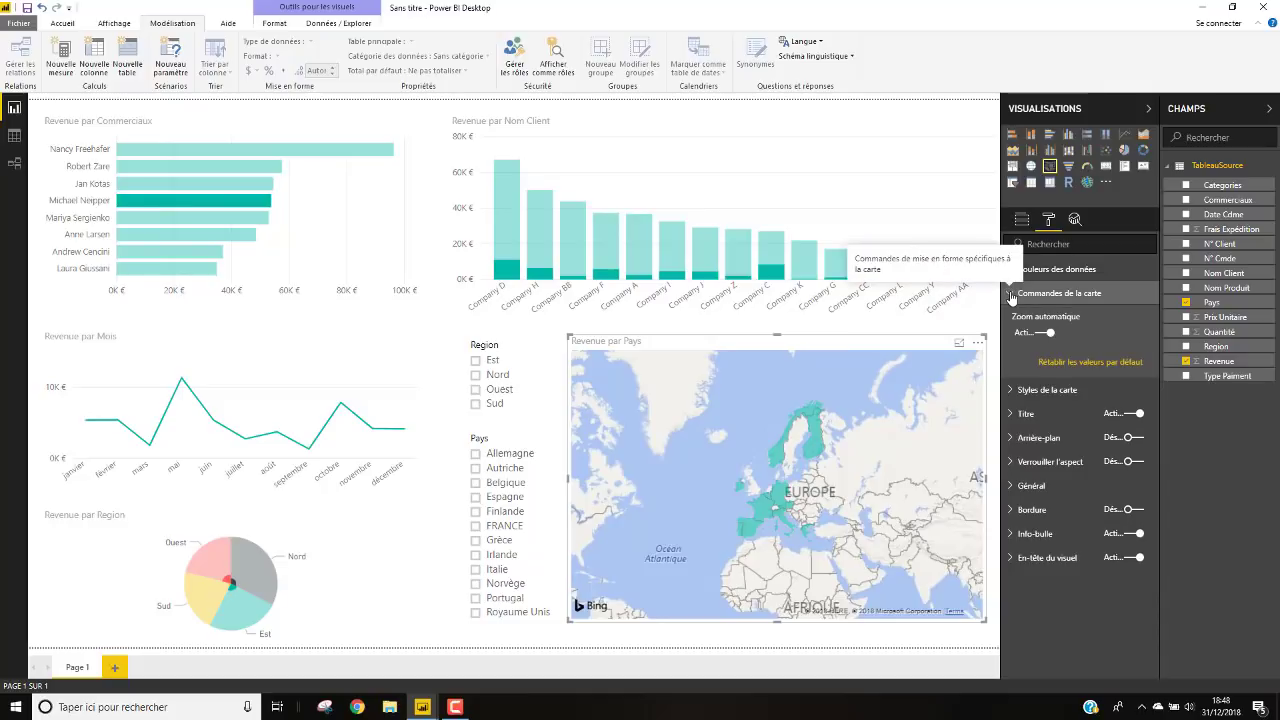
left_click(1014, 290)
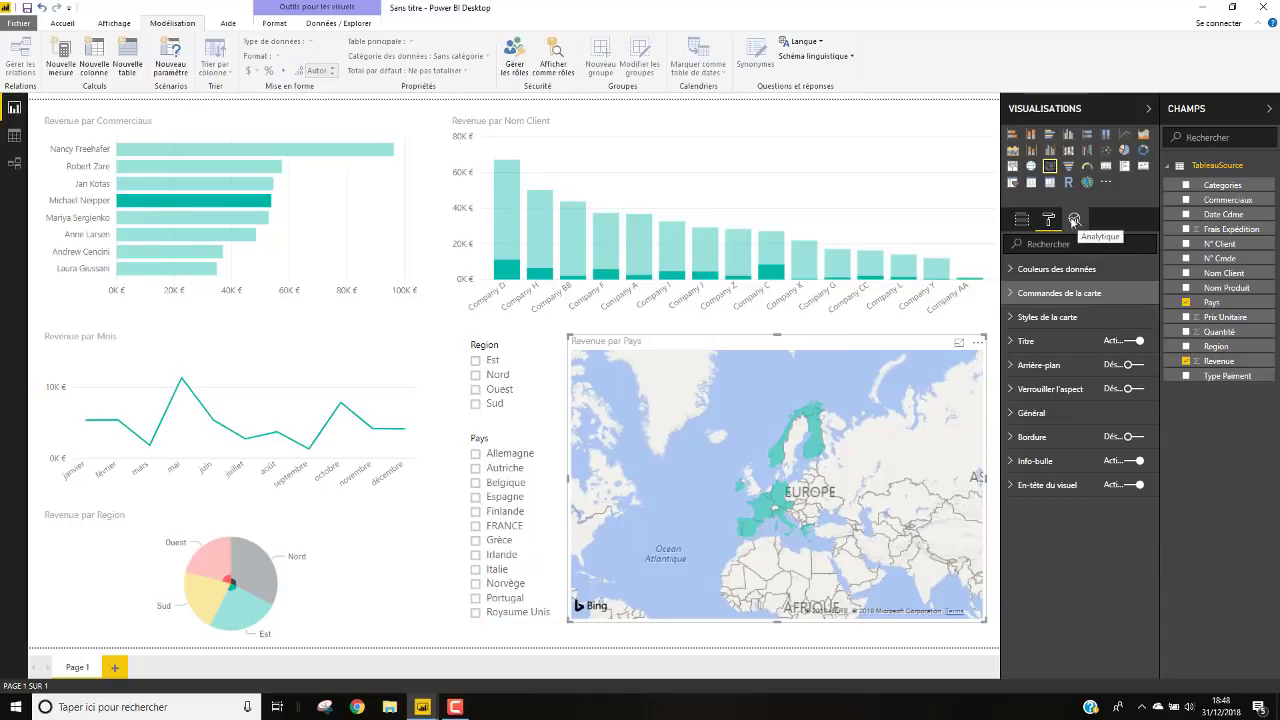
left_click(1021, 219)
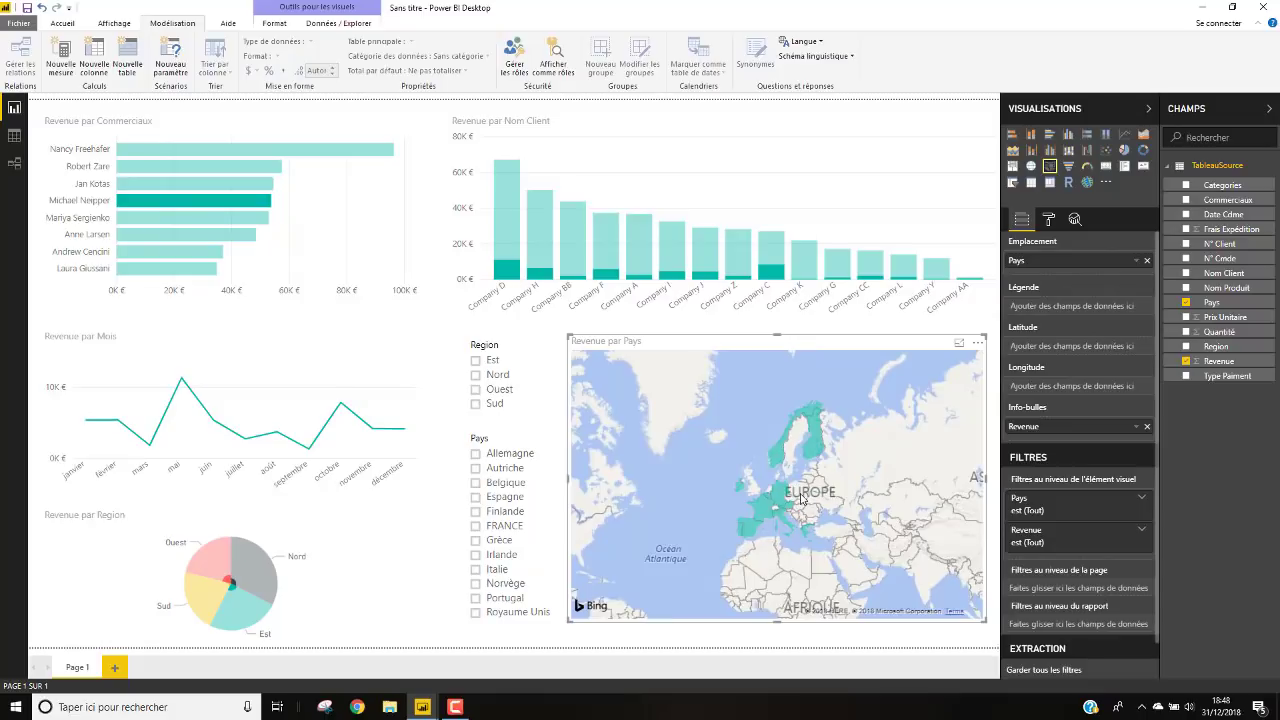
Step: Cross-highlight the report by Irlande, Portugal and other countries in turn on the Revenue par Pays map, and clear the selection
scroll(797, 493, "up", 5)
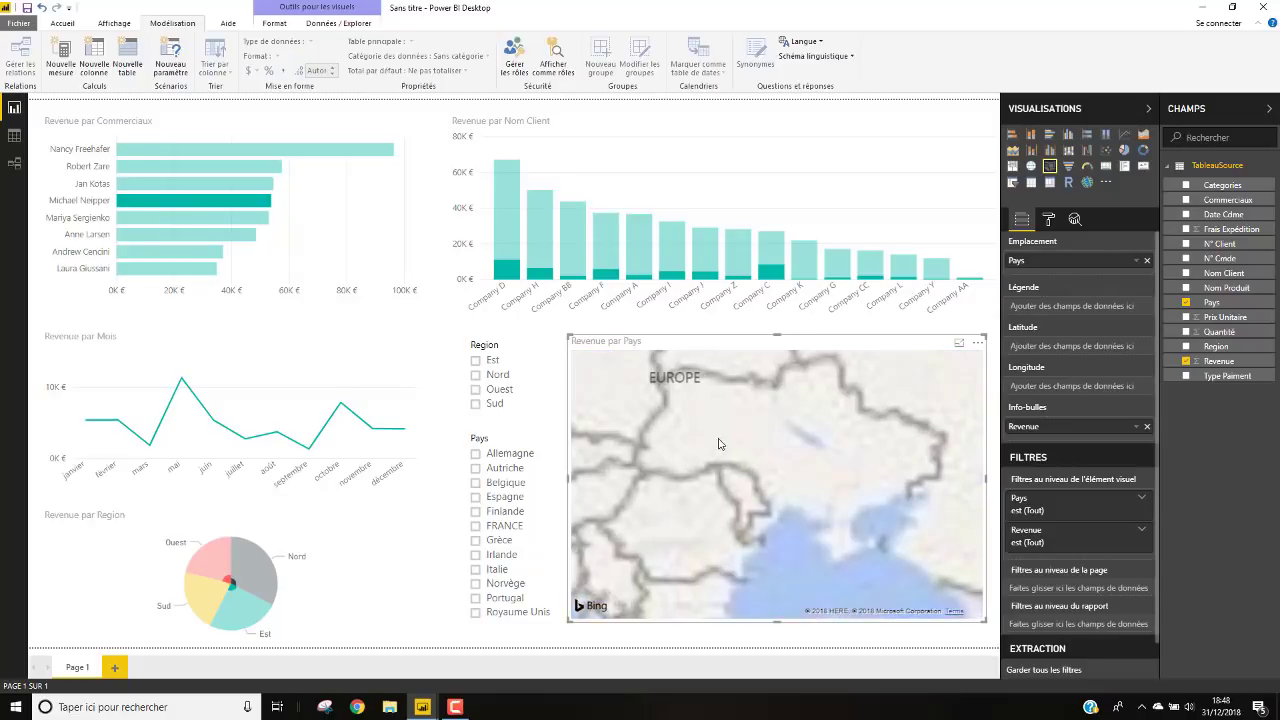
scroll(928, 492, "down", 4)
scroll(958, 454, "up", 2)
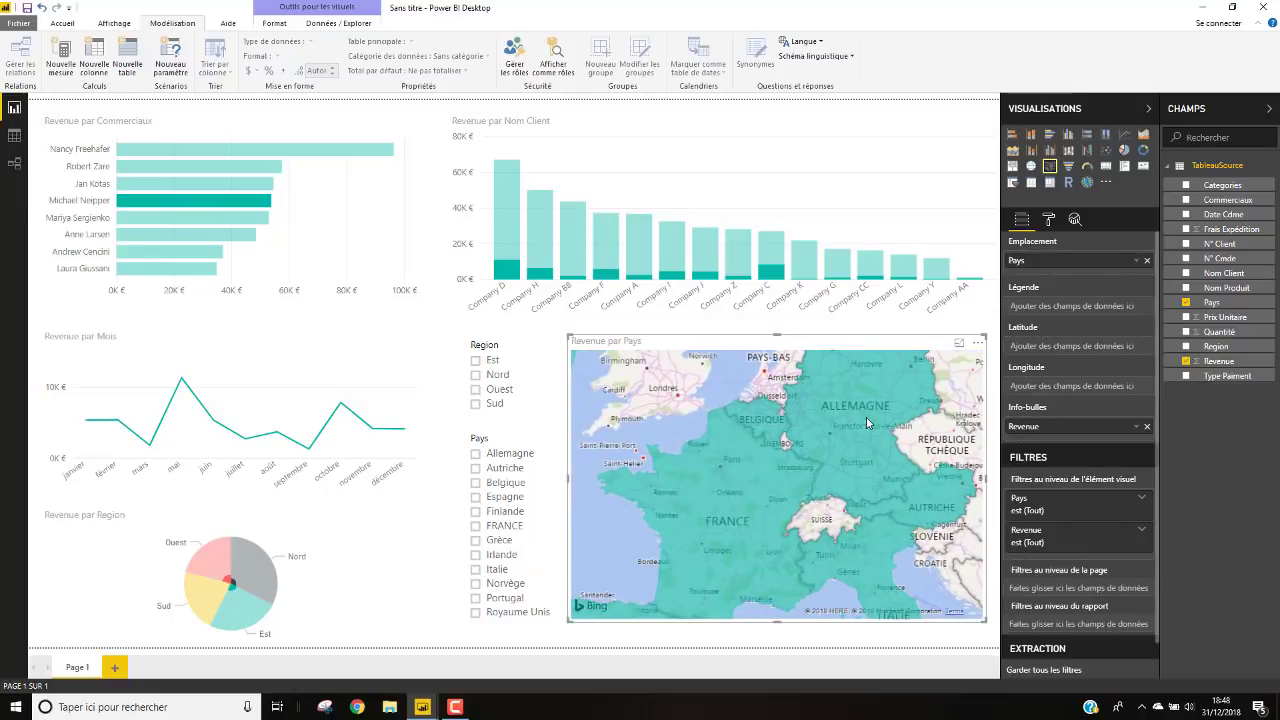
scroll(866, 416, "down", 1)
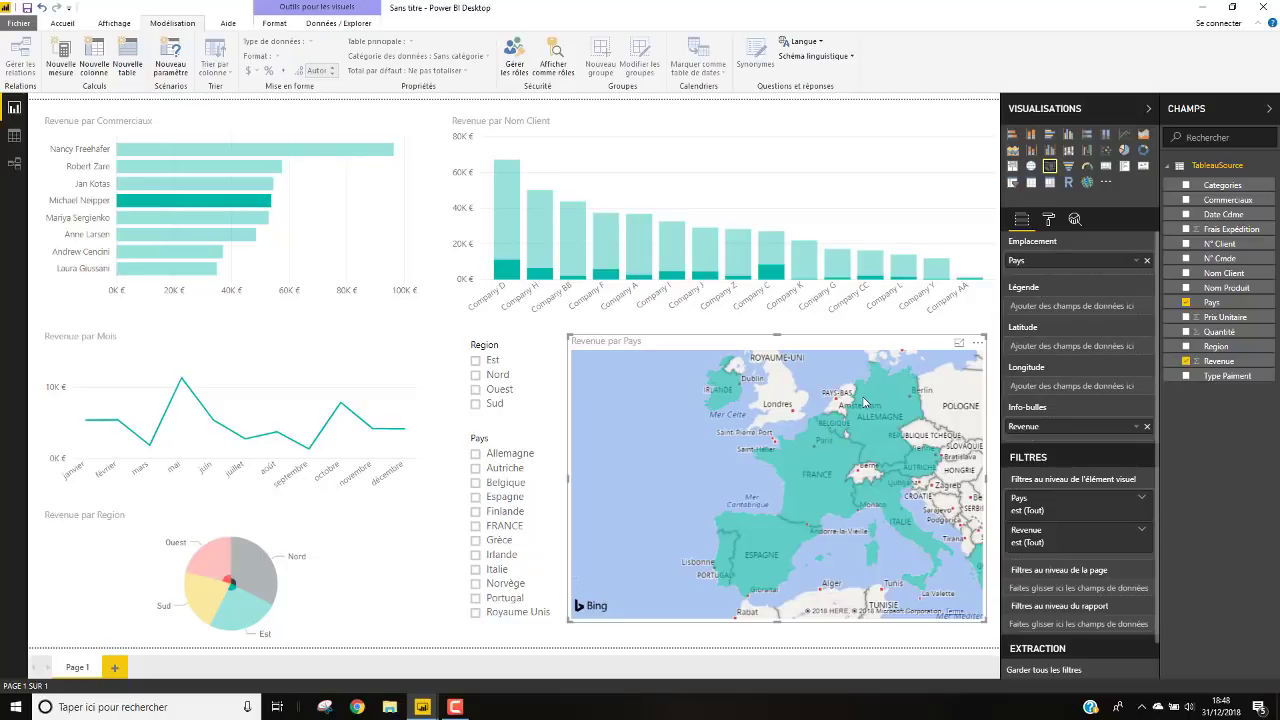
left_click(725, 397)
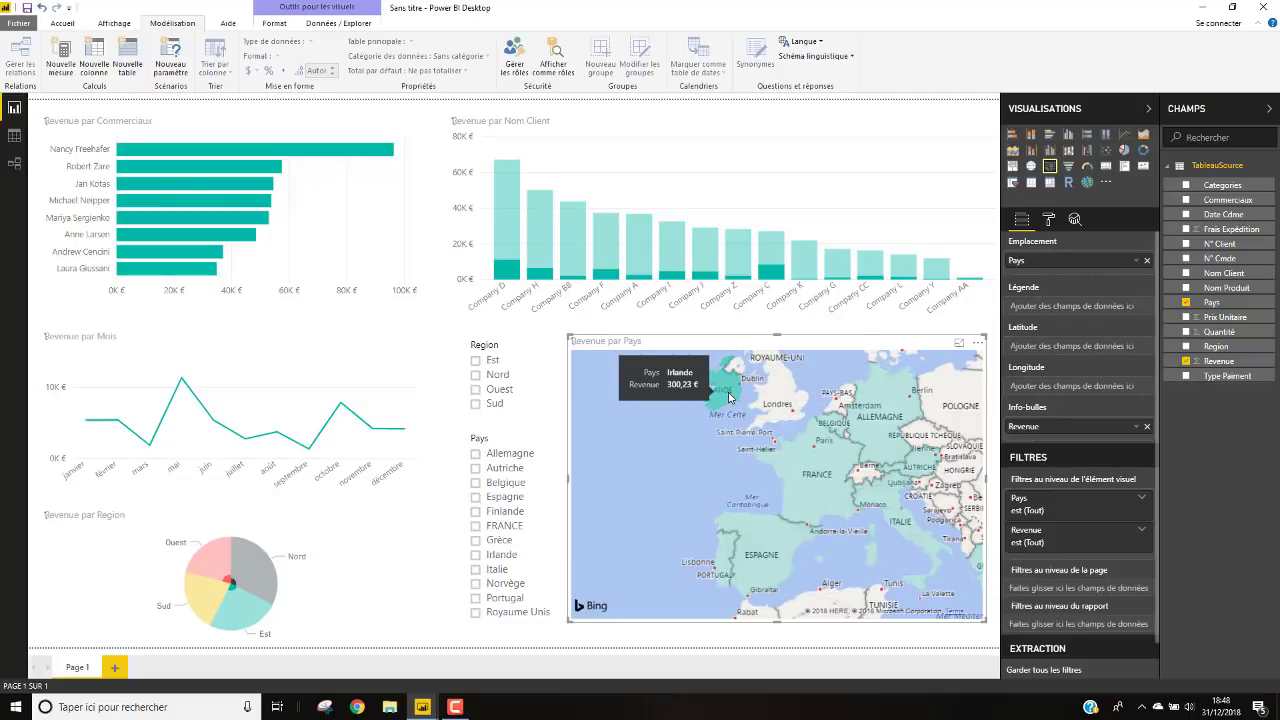
scroll(768, 484, "down", 2)
scroll(767, 490, "down", 1)
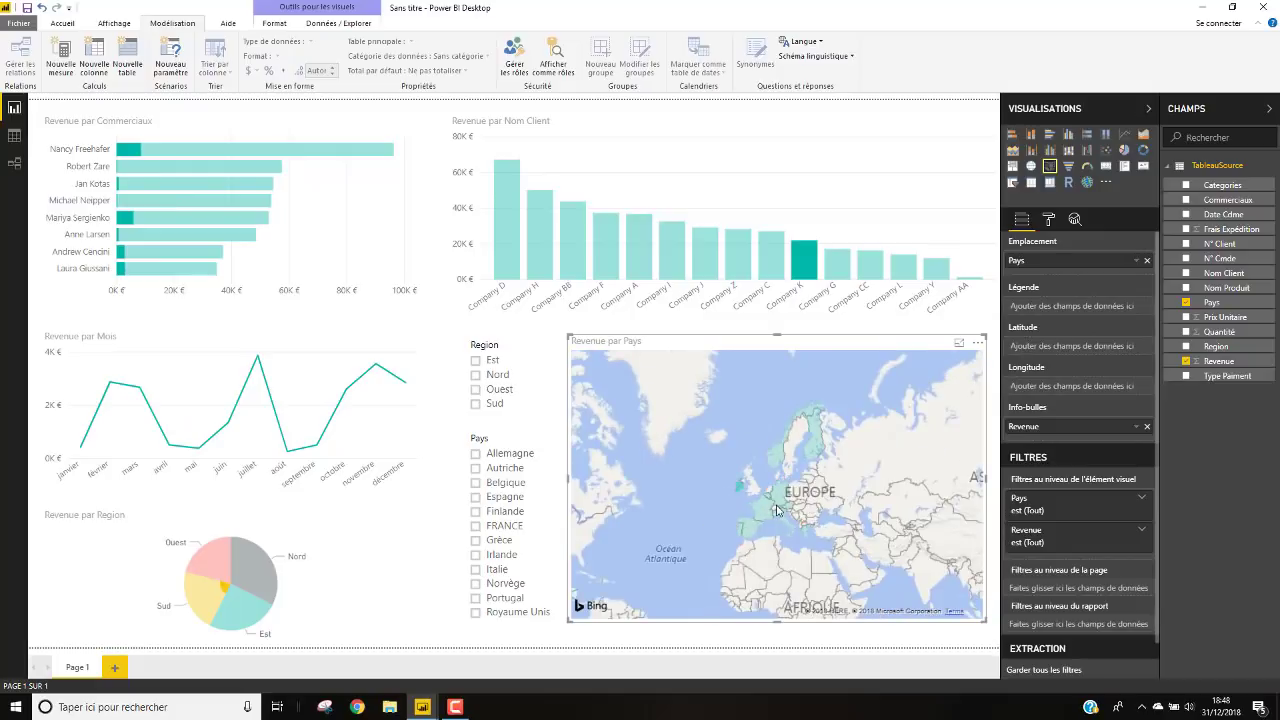
left_click(775, 506)
left_click(760, 517)
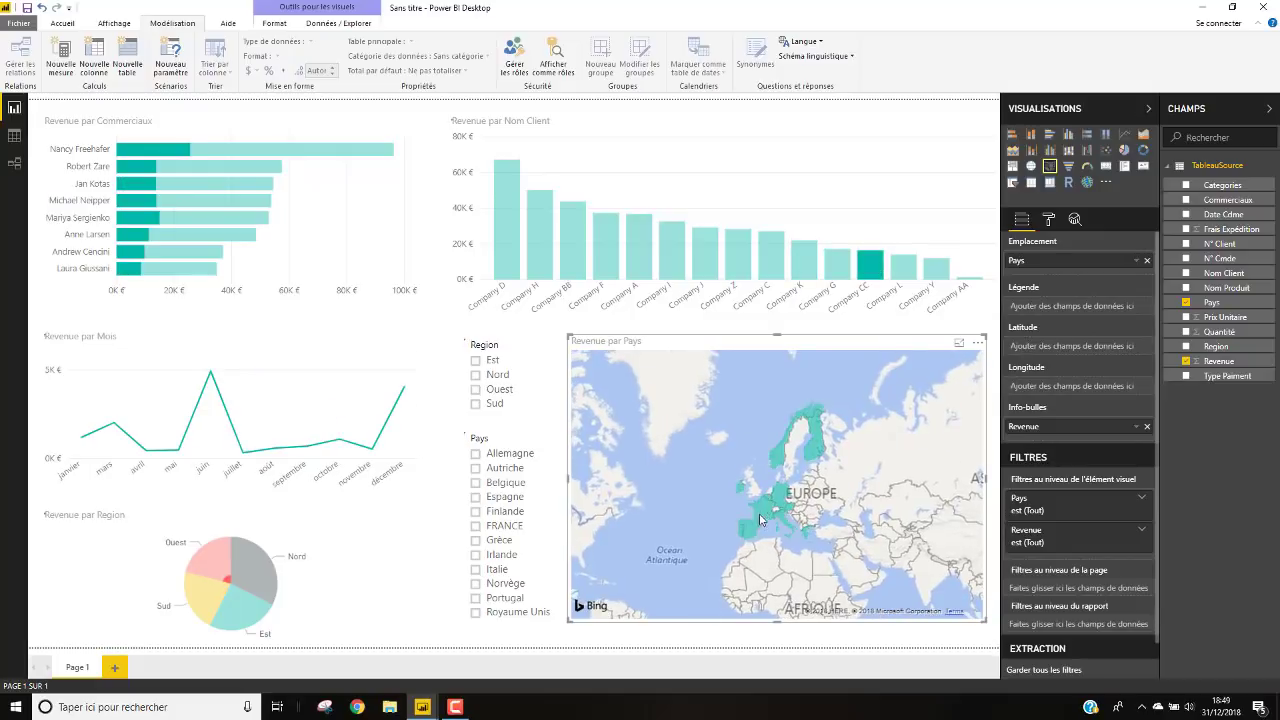
left_click(742, 528)
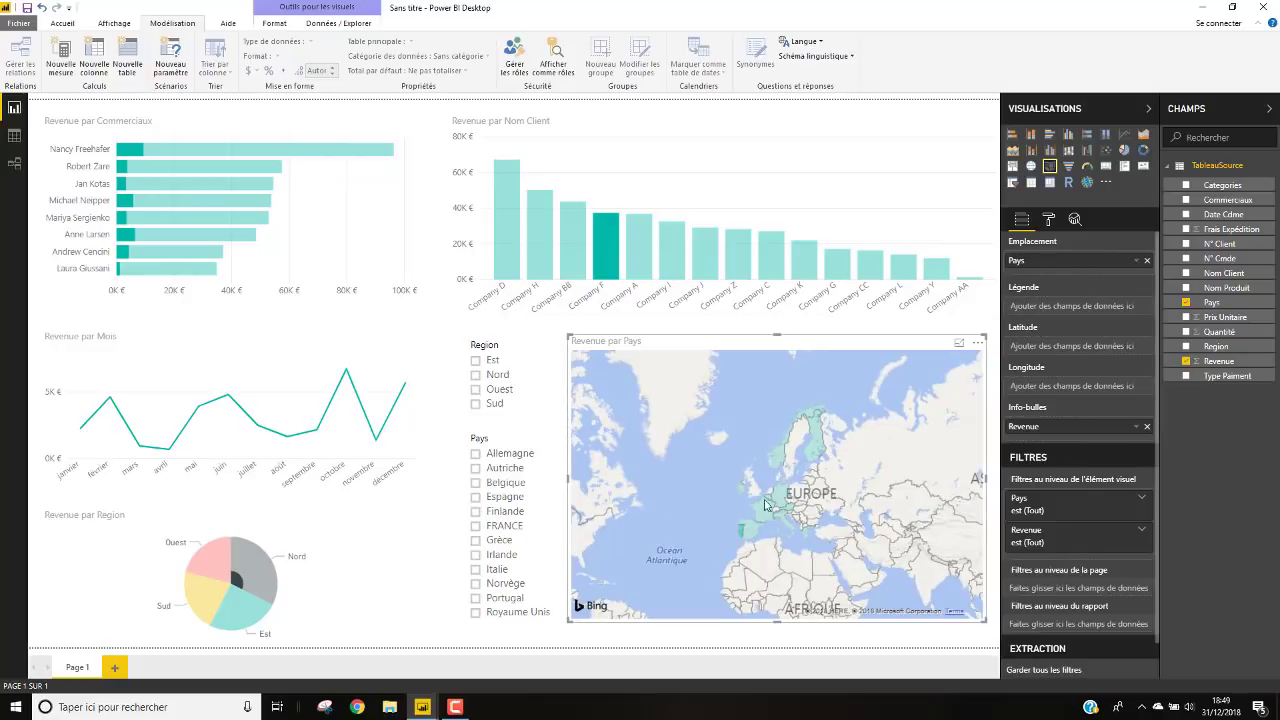
left_click(741, 533)
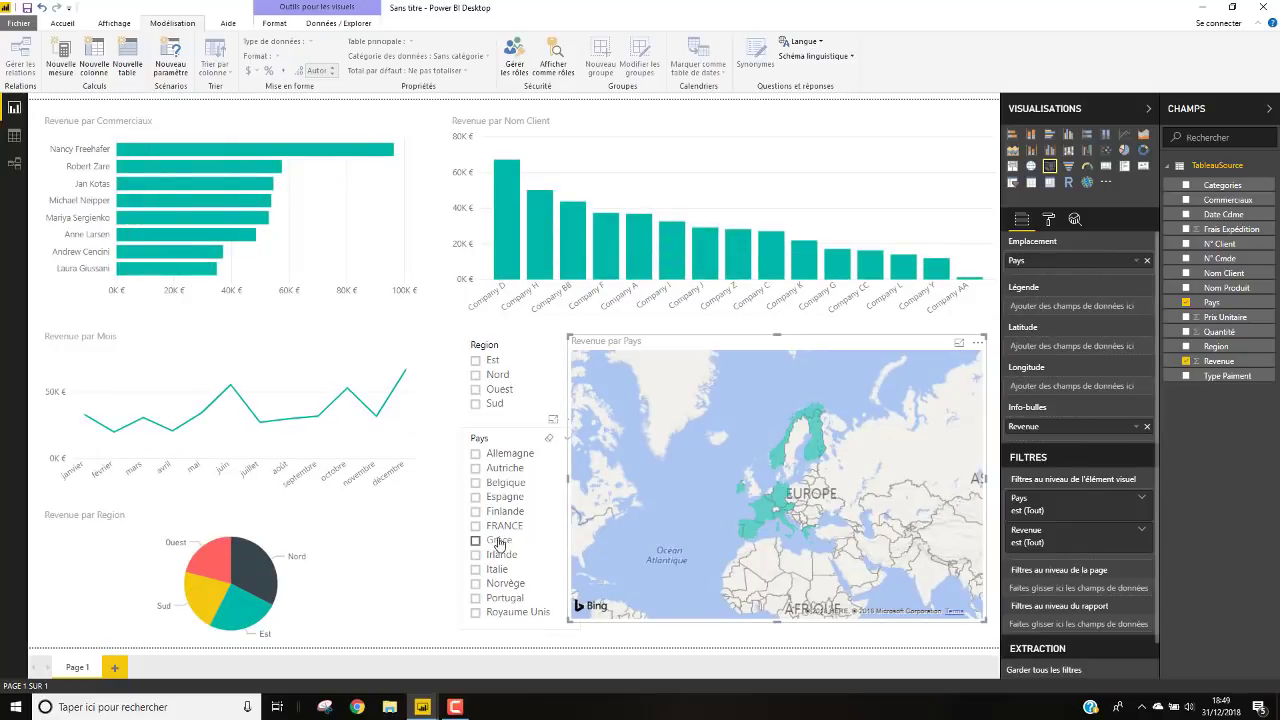
Step: Filter the report by Espagne, Belgique and Italie in turn with the Pays slicer, and clear the selection
left_click(476, 497)
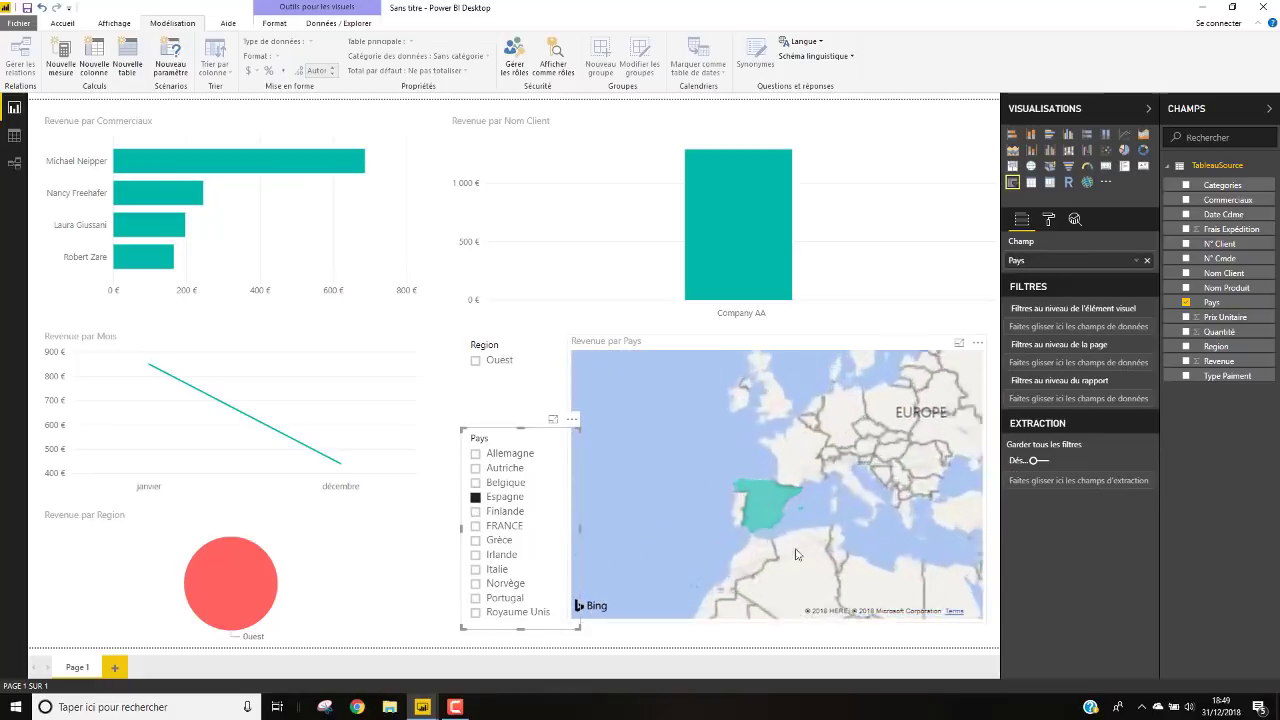
left_click(476, 482)
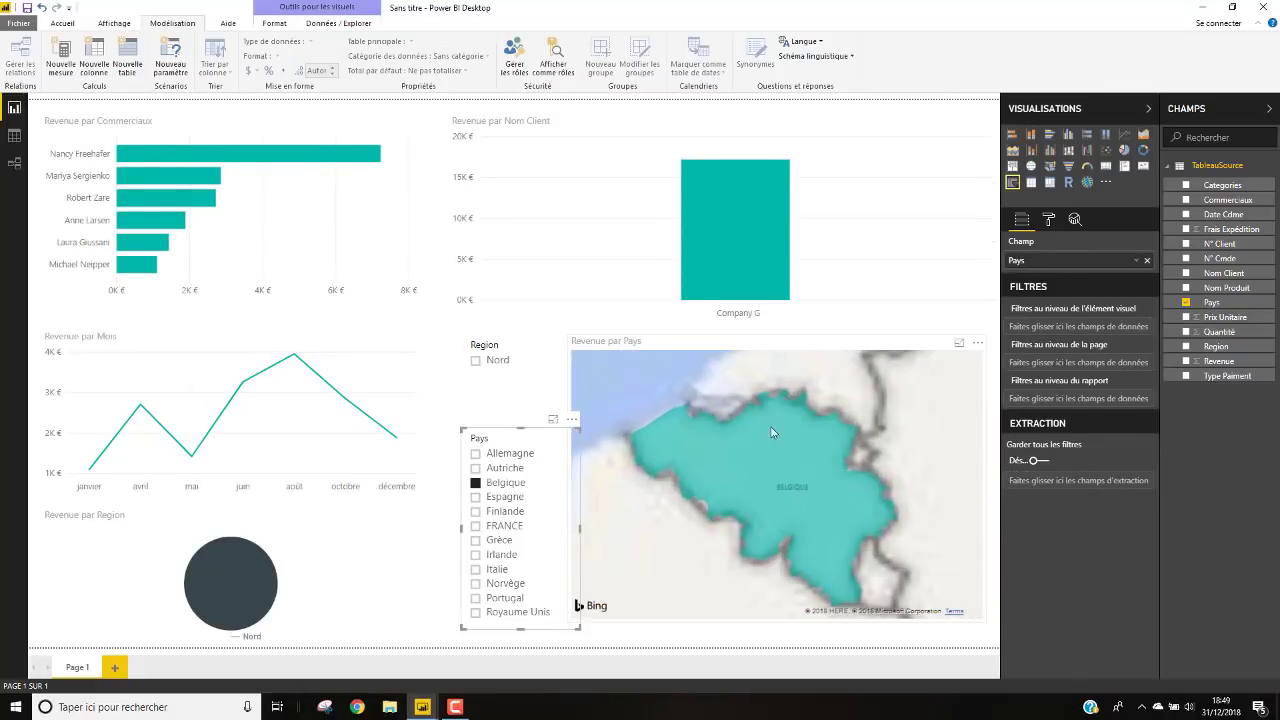
left_click(476, 570)
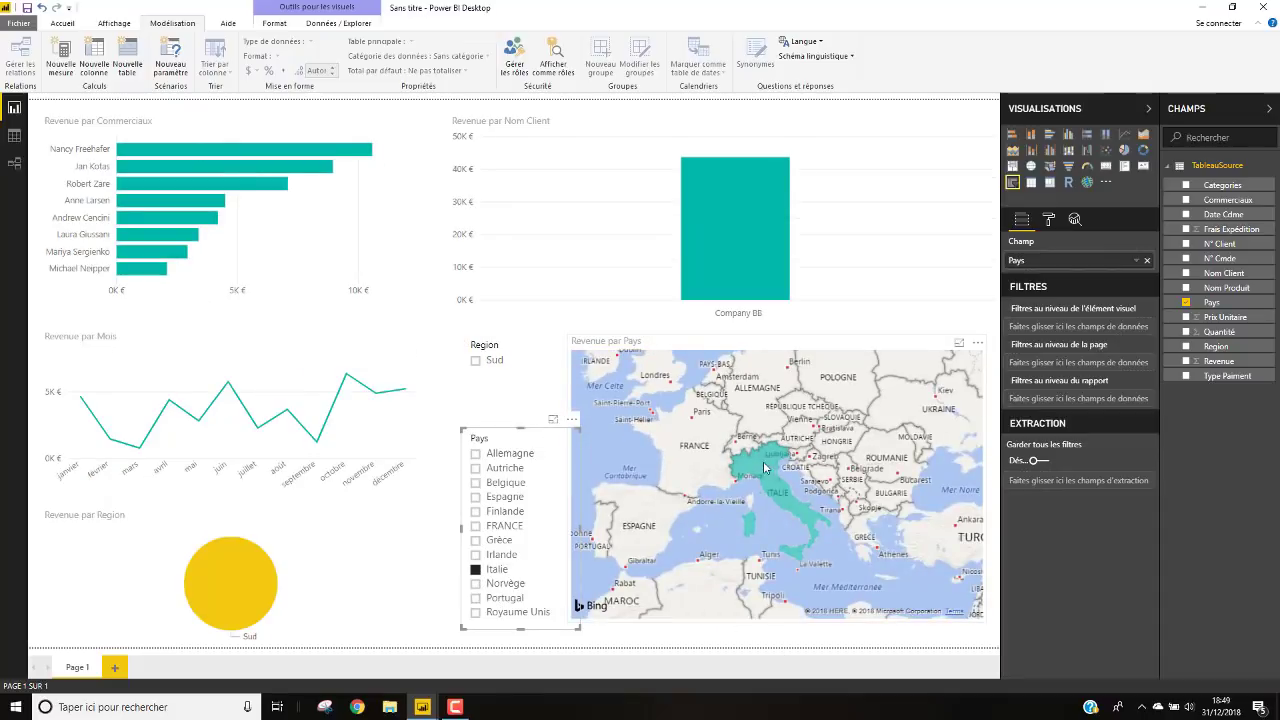
mouse_move(786, 493)
left_click(477, 569)
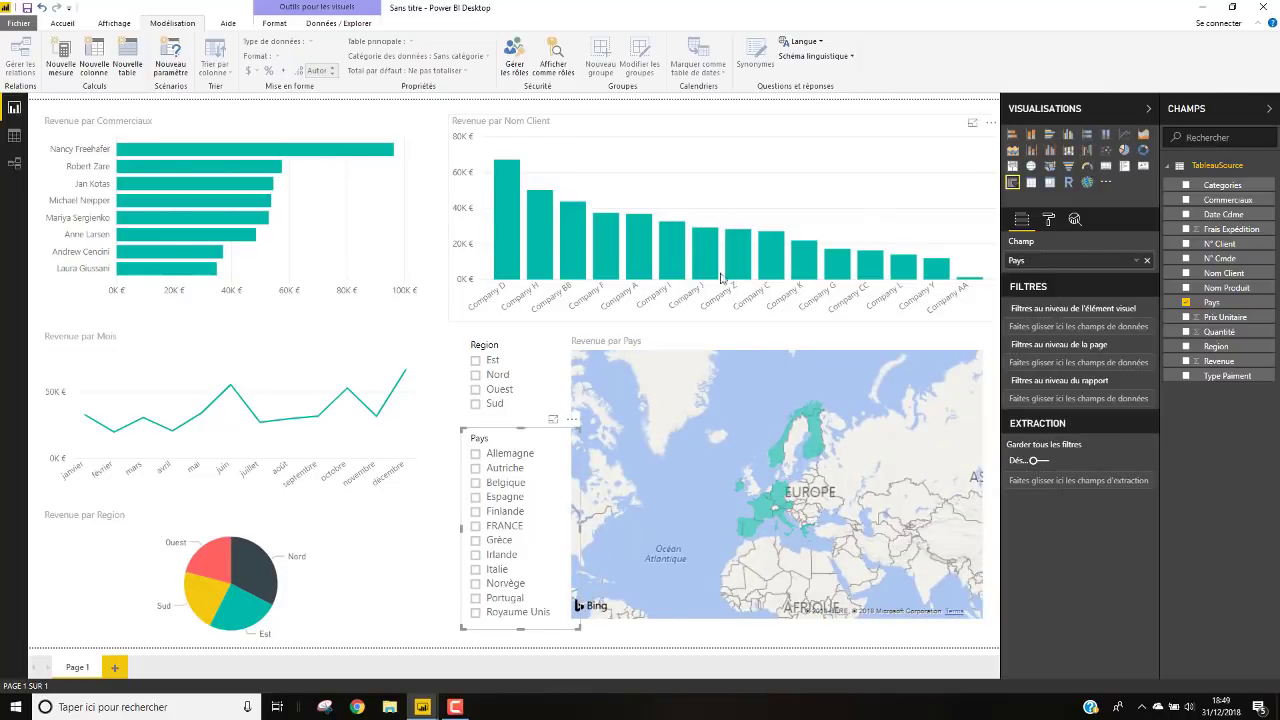
Step: Collapse the Visualisations and Champs panes to give the report canvas more room
left_click(1148, 108)
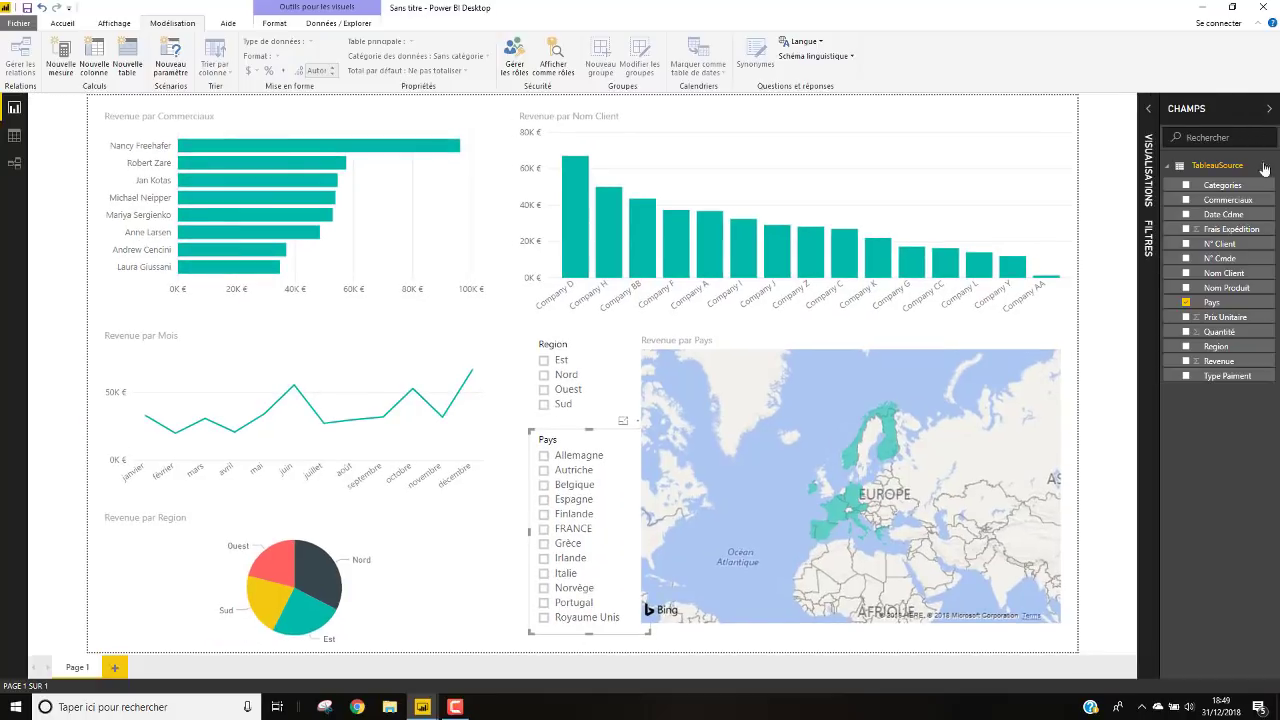
left_click(1269, 108)
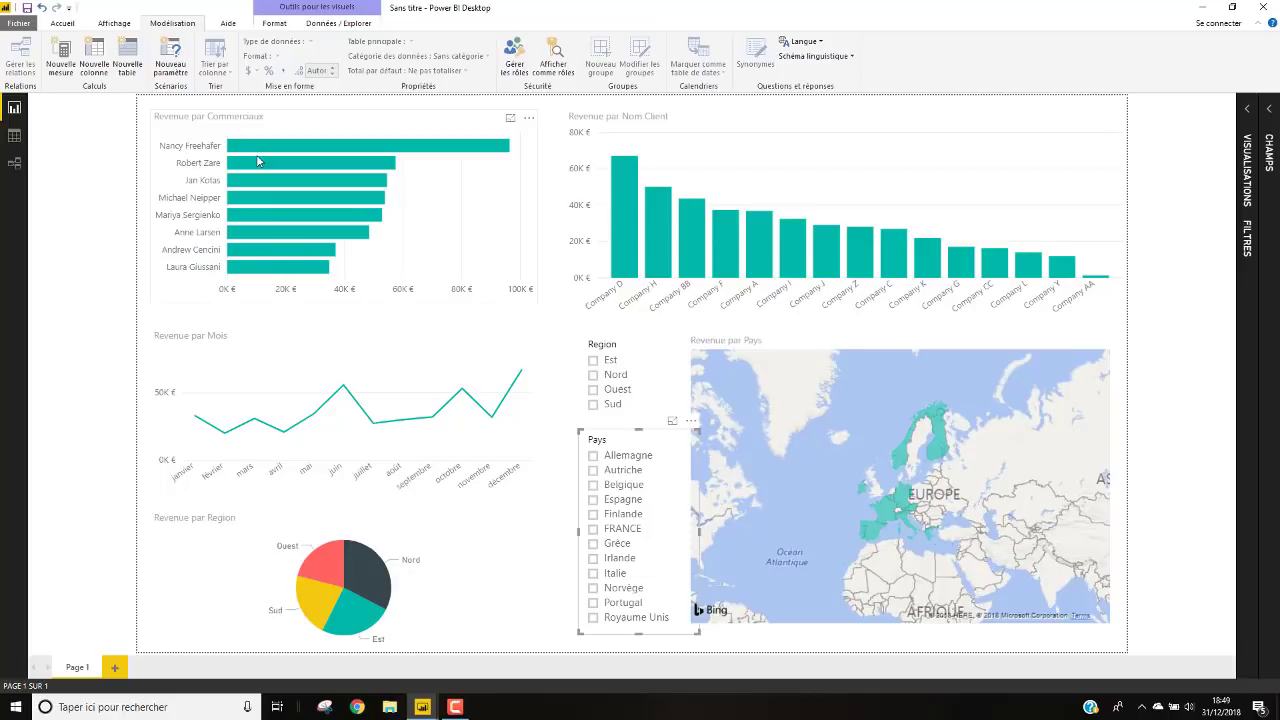
Step: Add a second page to the report, view the blank page and return to Page 1
left_click(115, 670)
left_click(72, 667)
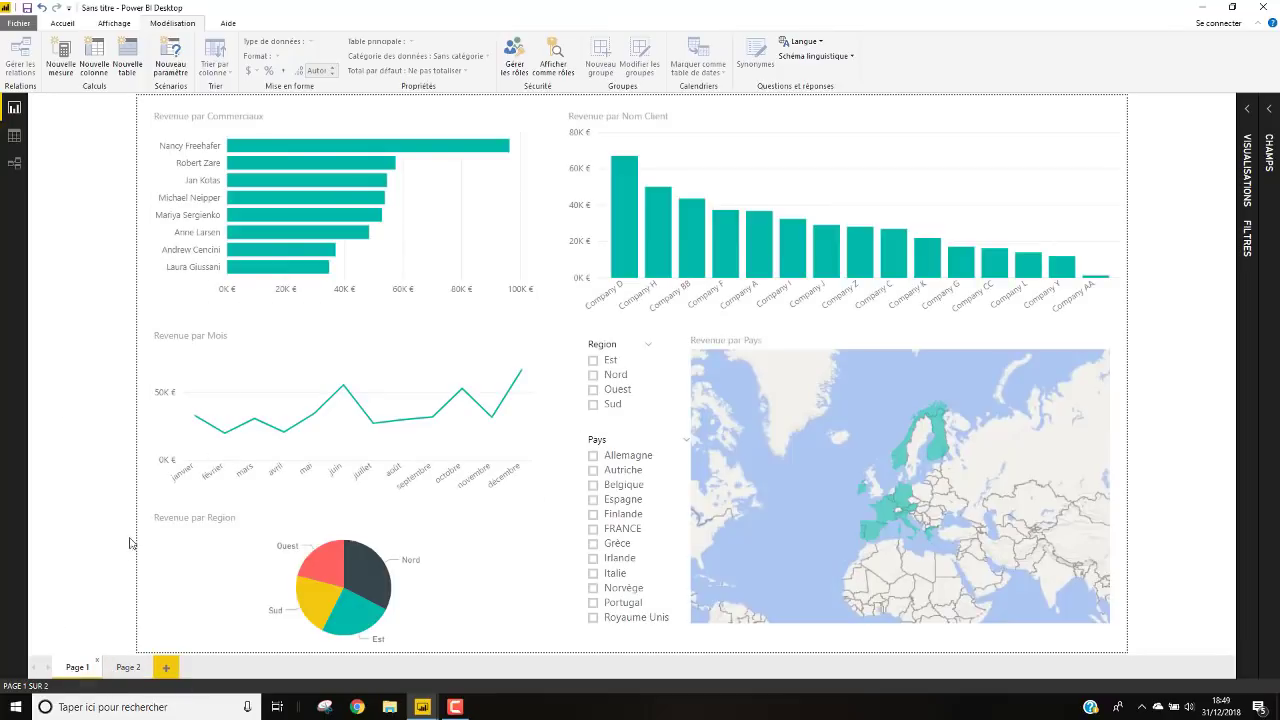
left_click(128, 667)
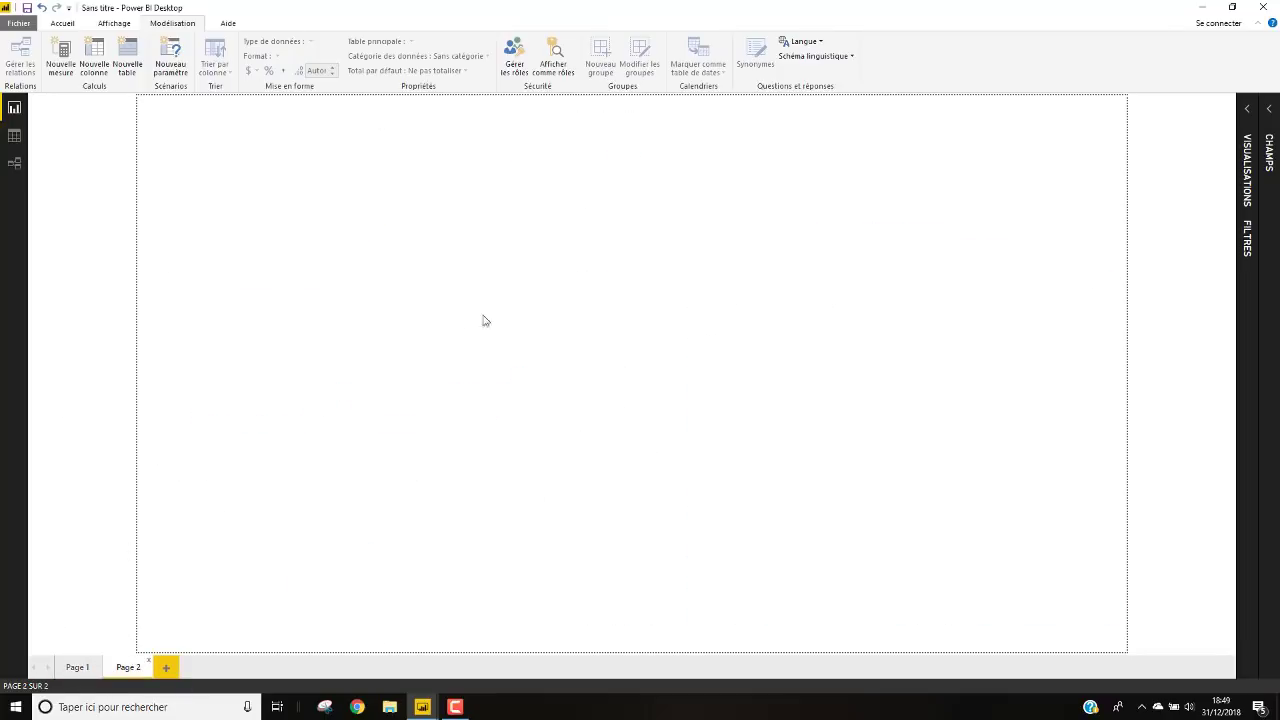
left_click(78, 668)
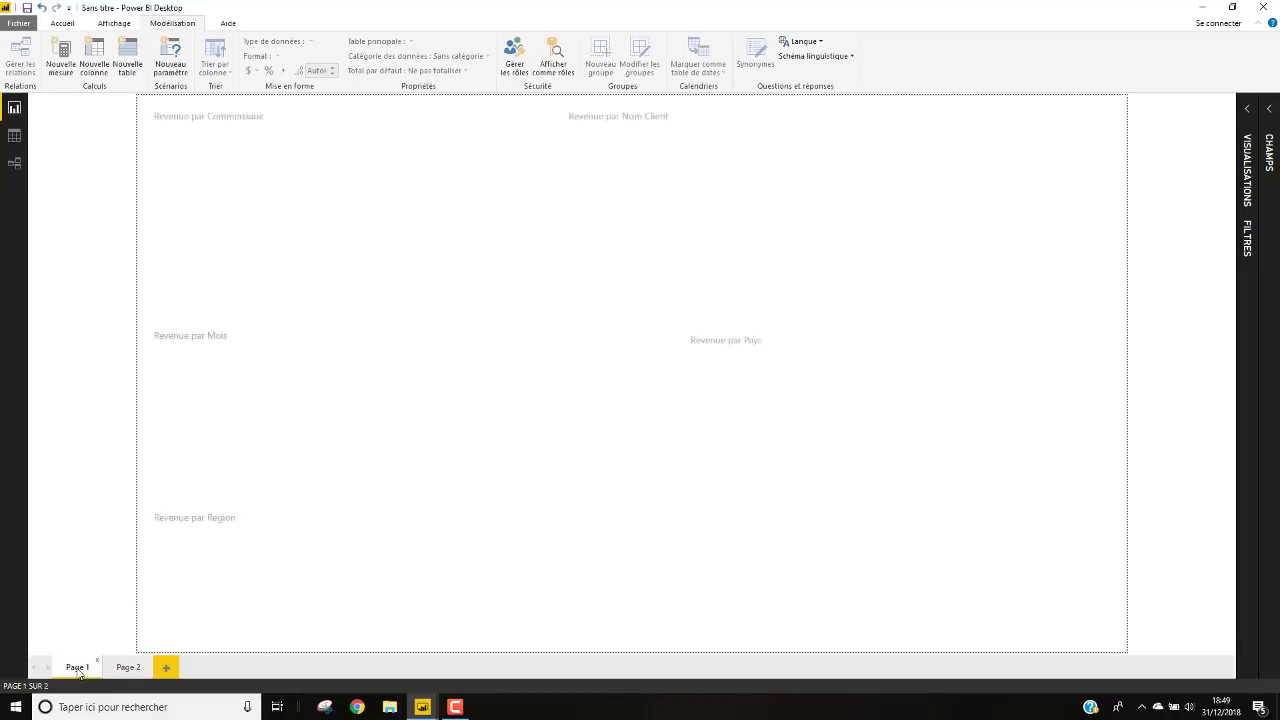